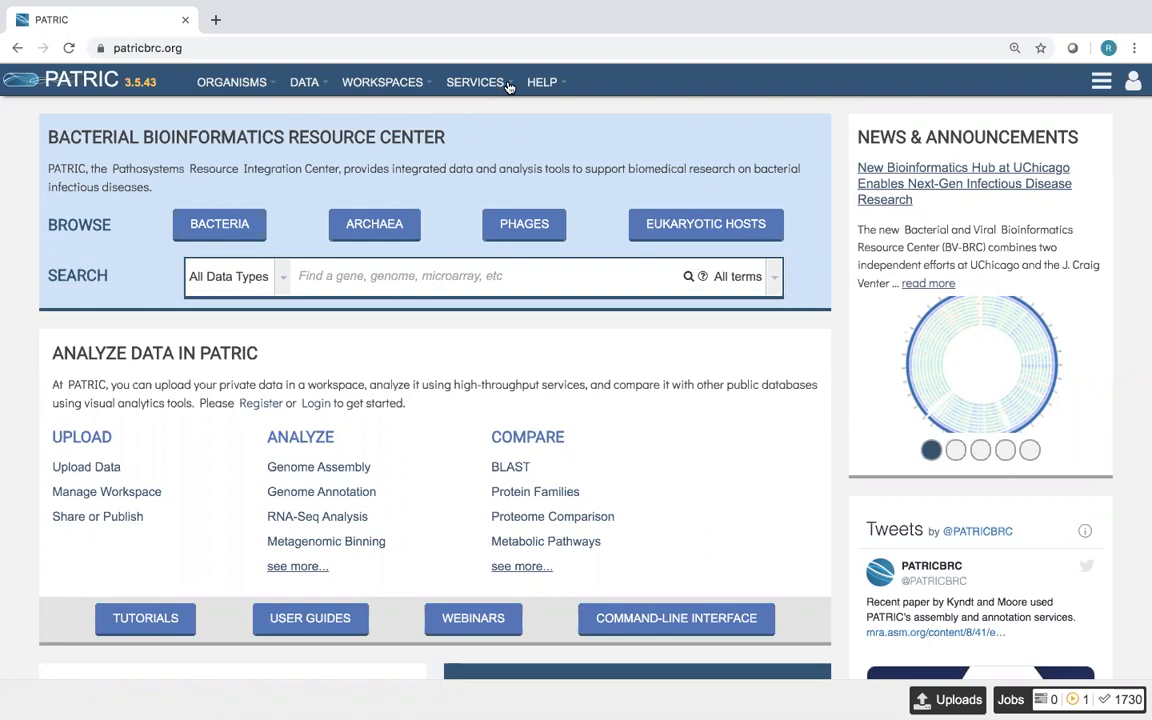
Open the Phylogenetic Tree service for building a tree from selected genomes.
click(508, 86)
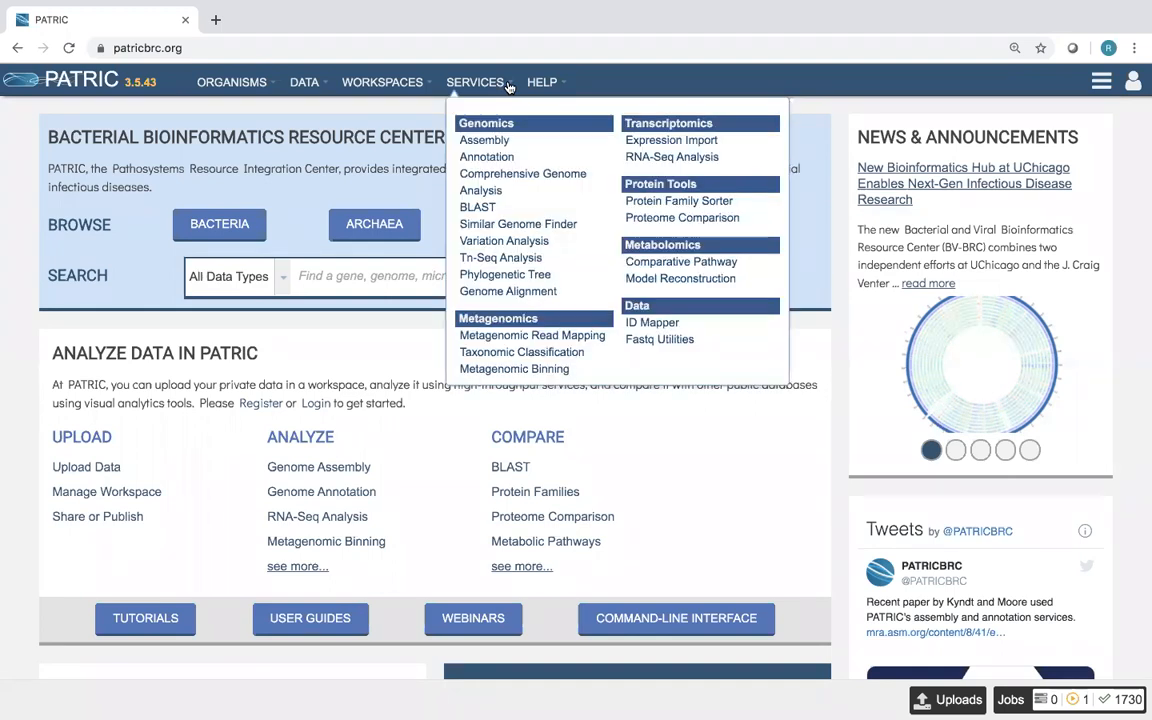
click(501, 277)
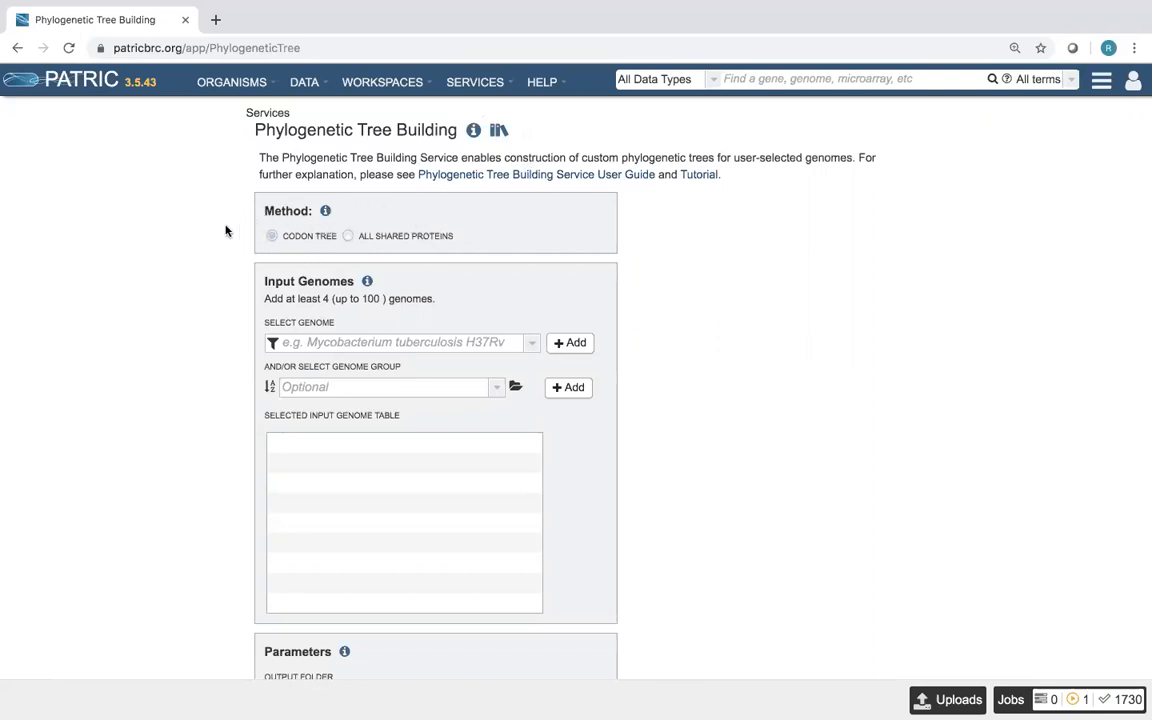
scroll(206, 243, down, 3)
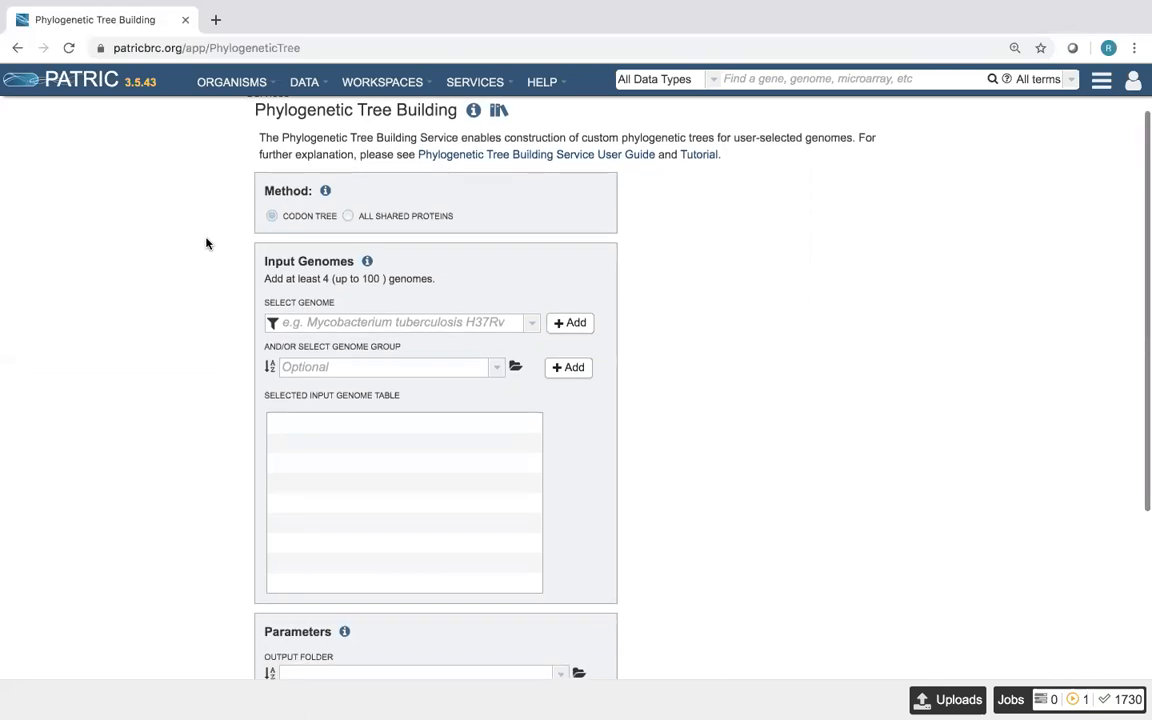
scroll(206, 243, down, 1)
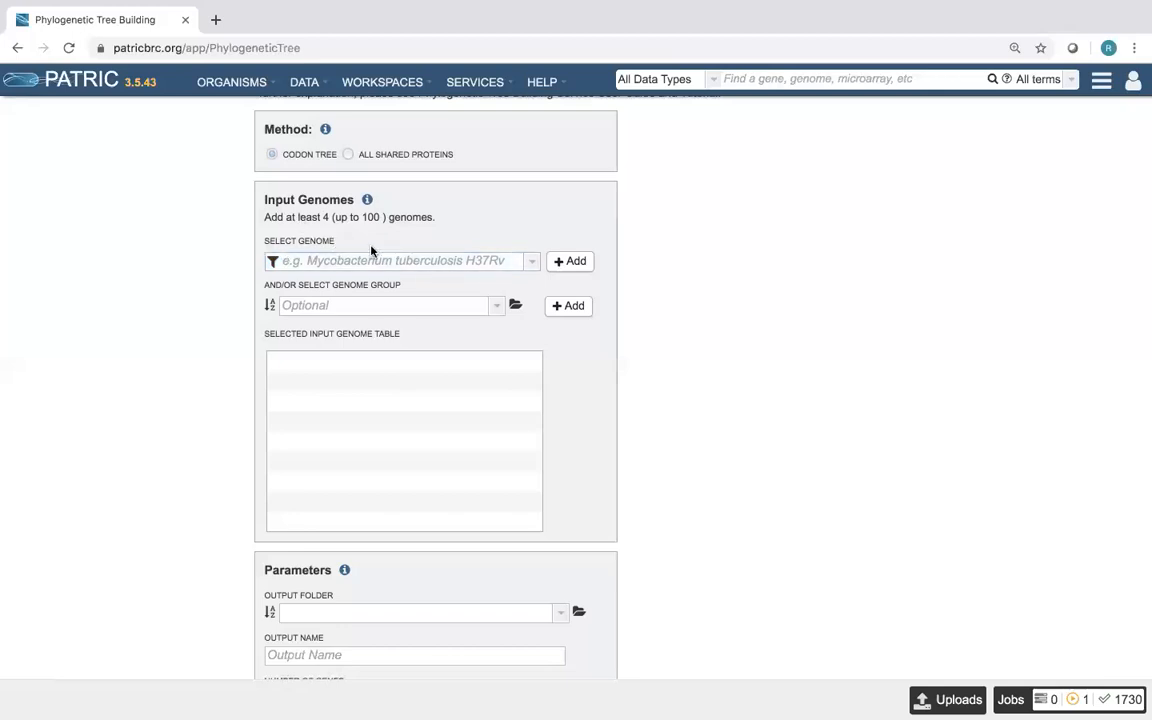
Search the input genomes for "Yersinia" and look through the suggested genomes.
click(294, 261)
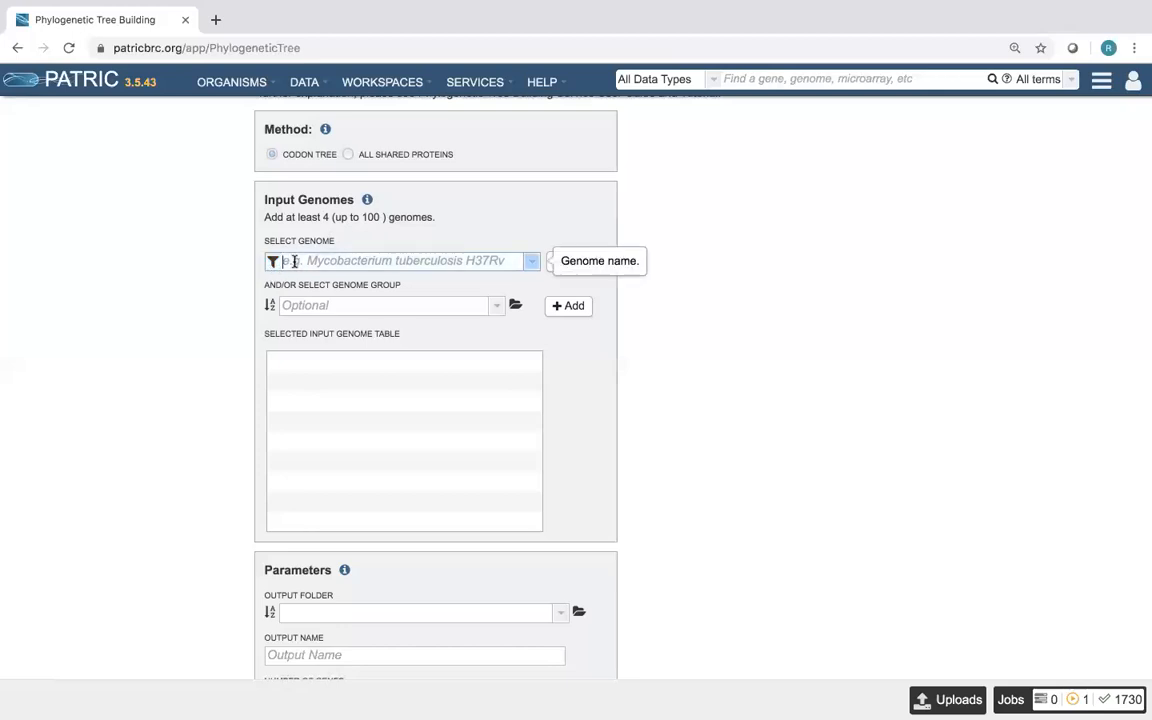
text(Yer)
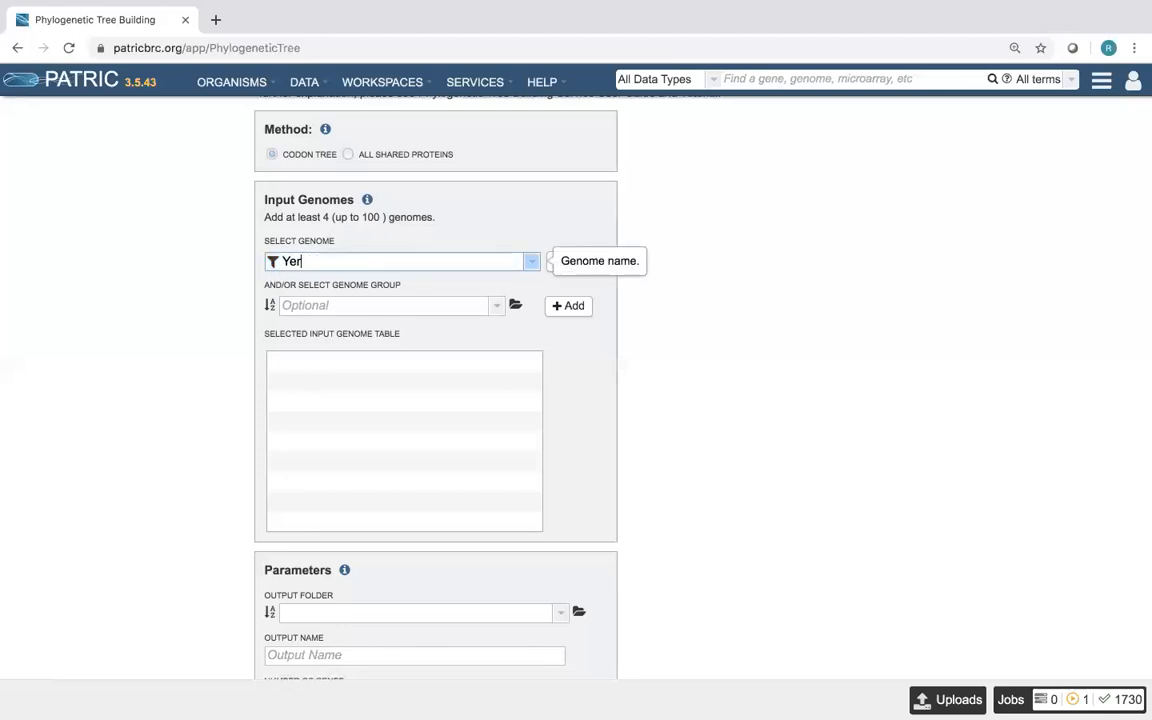
text(sinia)
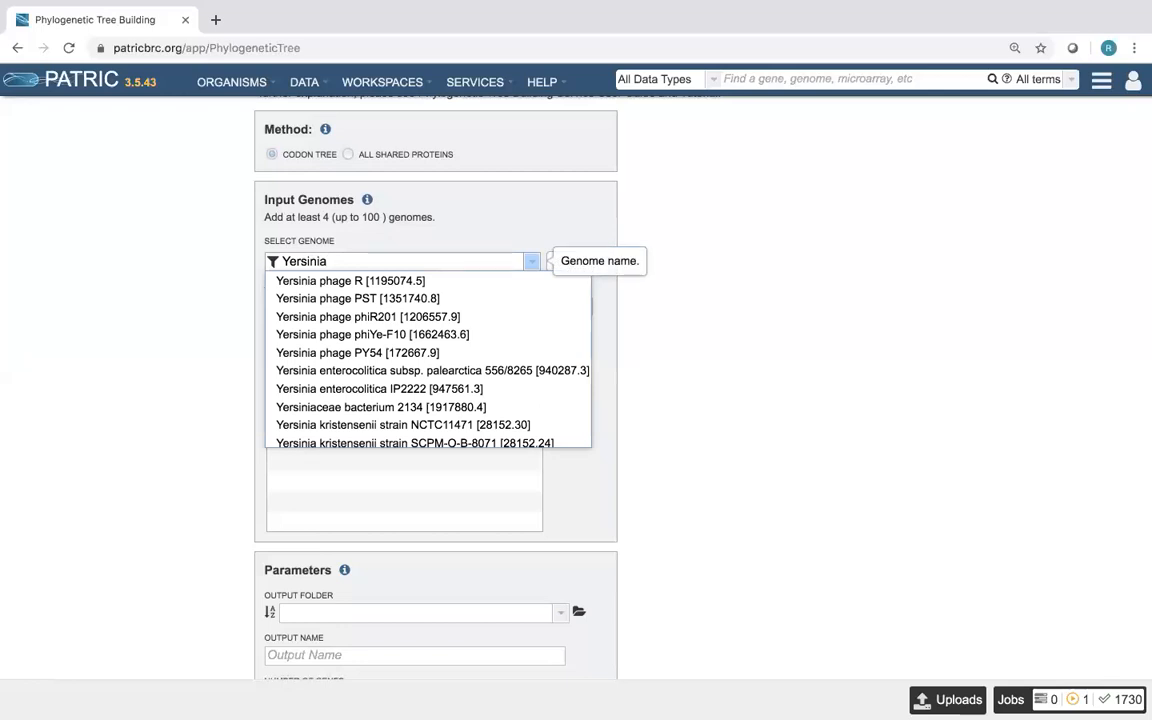
scroll(370, 373, down, 5)
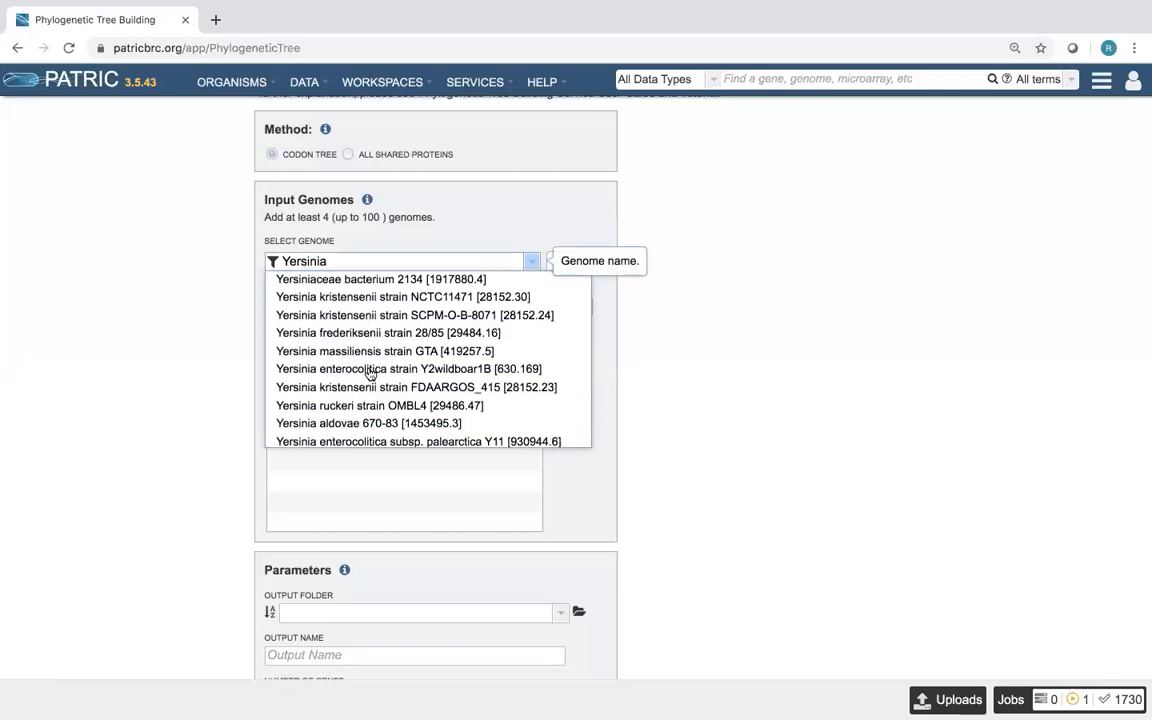
scroll(370, 373, down, 2)
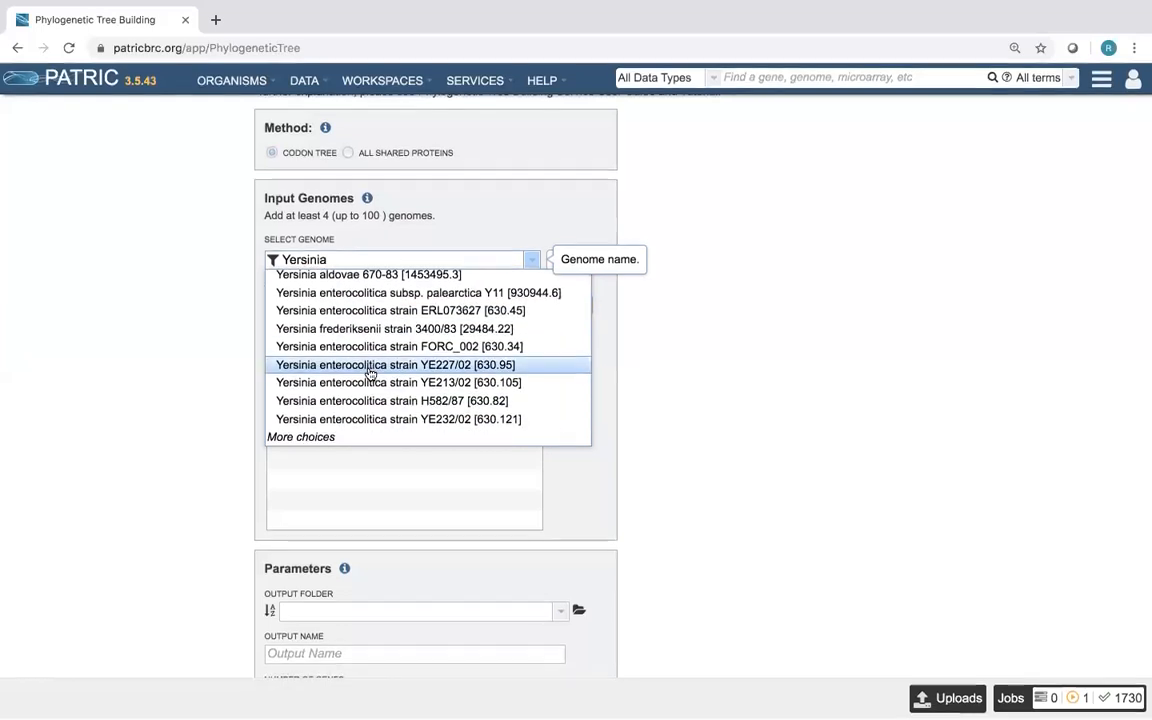
scroll(370, 373, up, 5)
scroll(370, 373, up, 3)
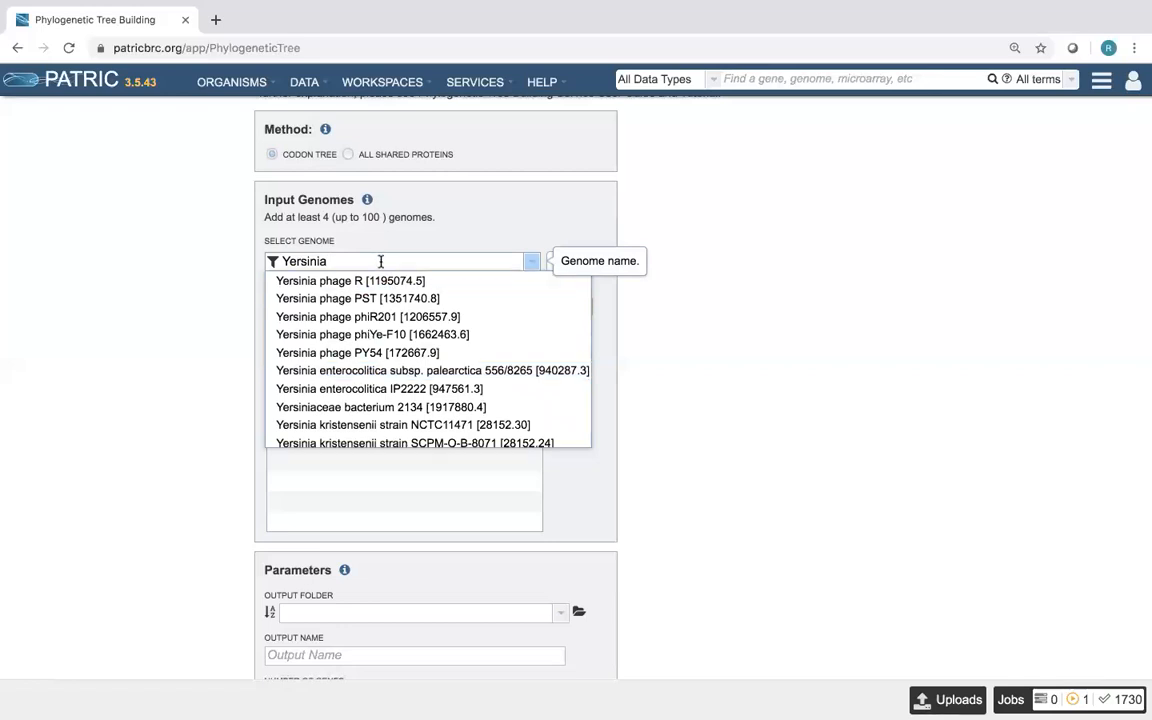
Restrict the genome search to Reference Genomes by excluding My Genomes, All Other Public Genomes and Representative Genomes.
drag(337, 262, 283, 260)
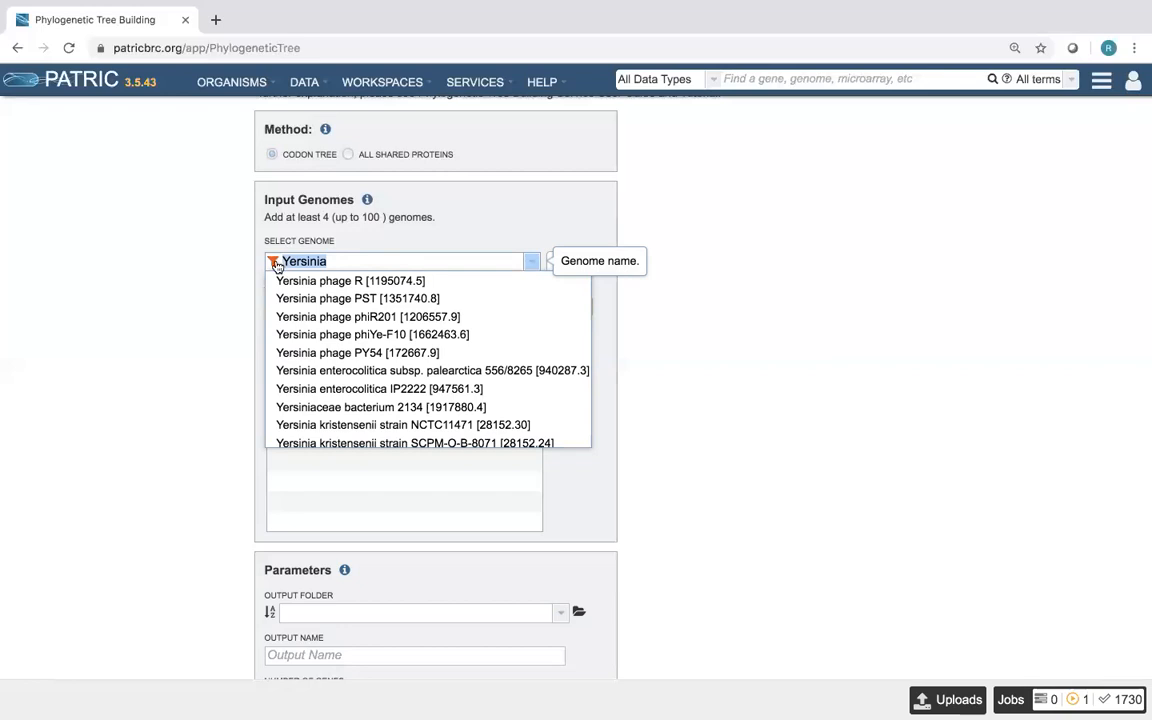
click(273, 264)
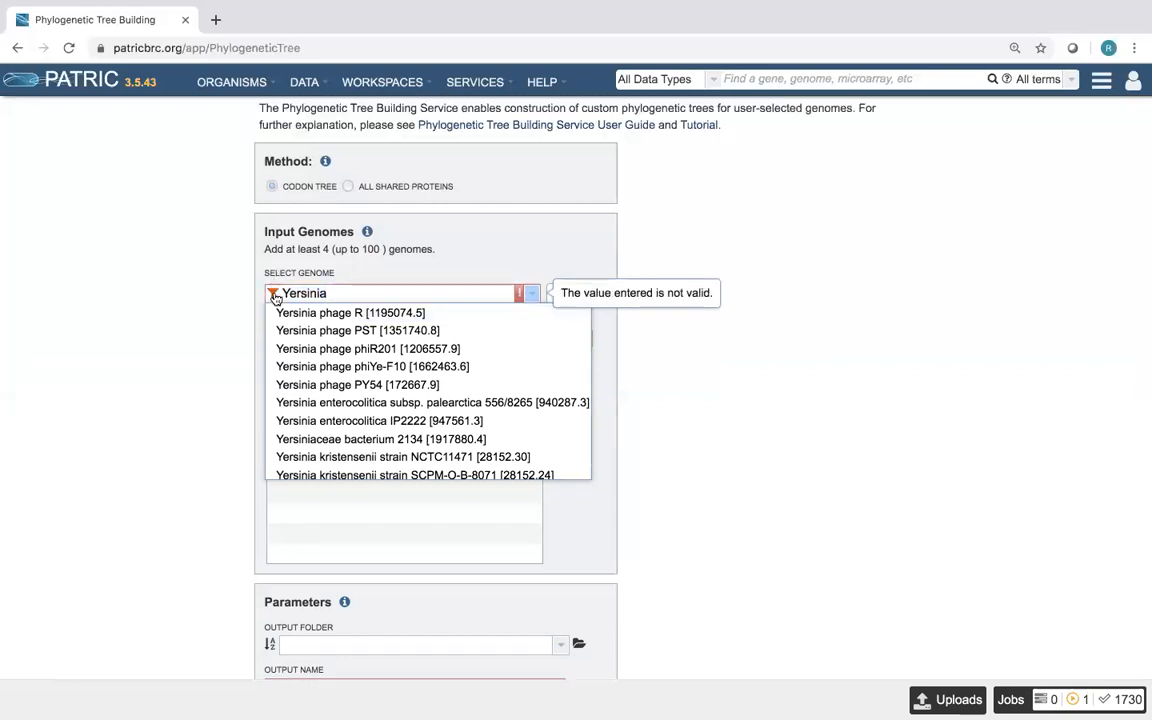
click(274, 296)
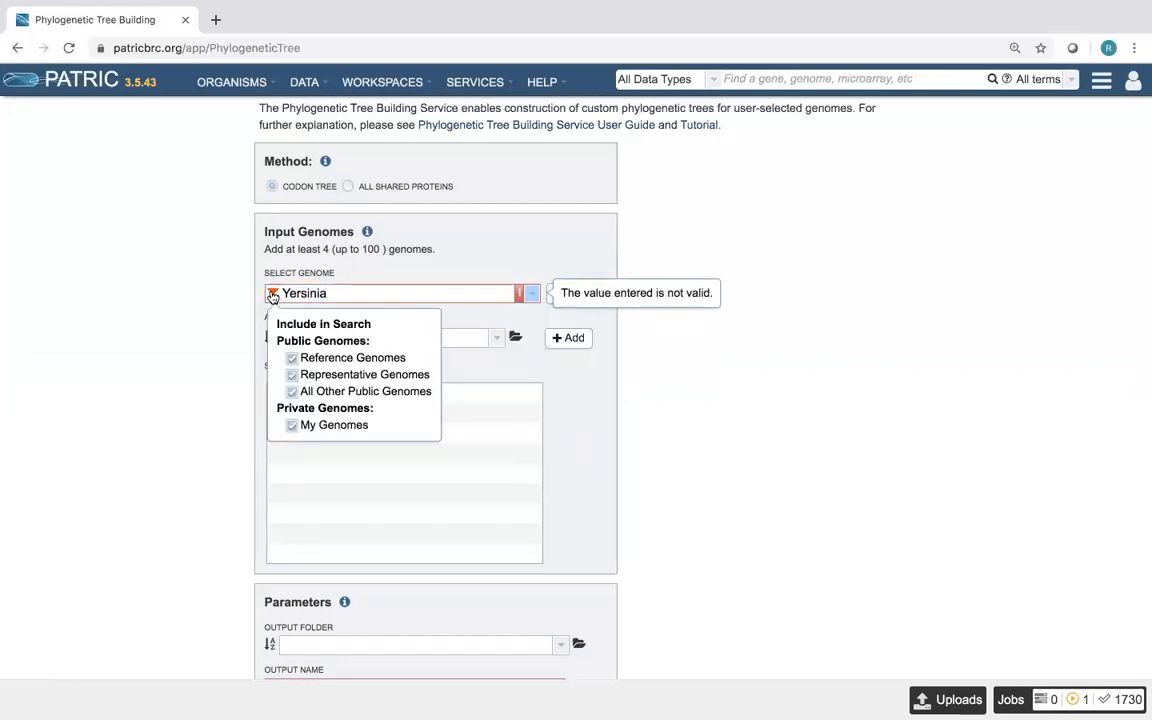
click(274, 297)
click(273, 297)
click(284, 441)
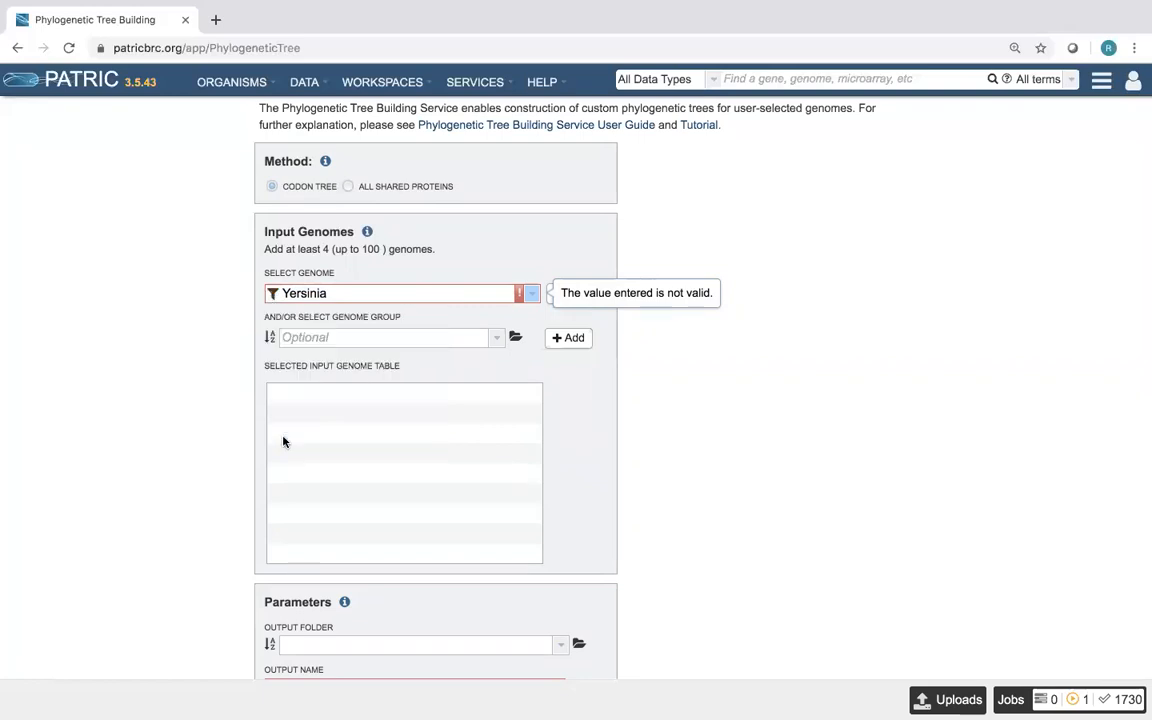
click(274, 296)
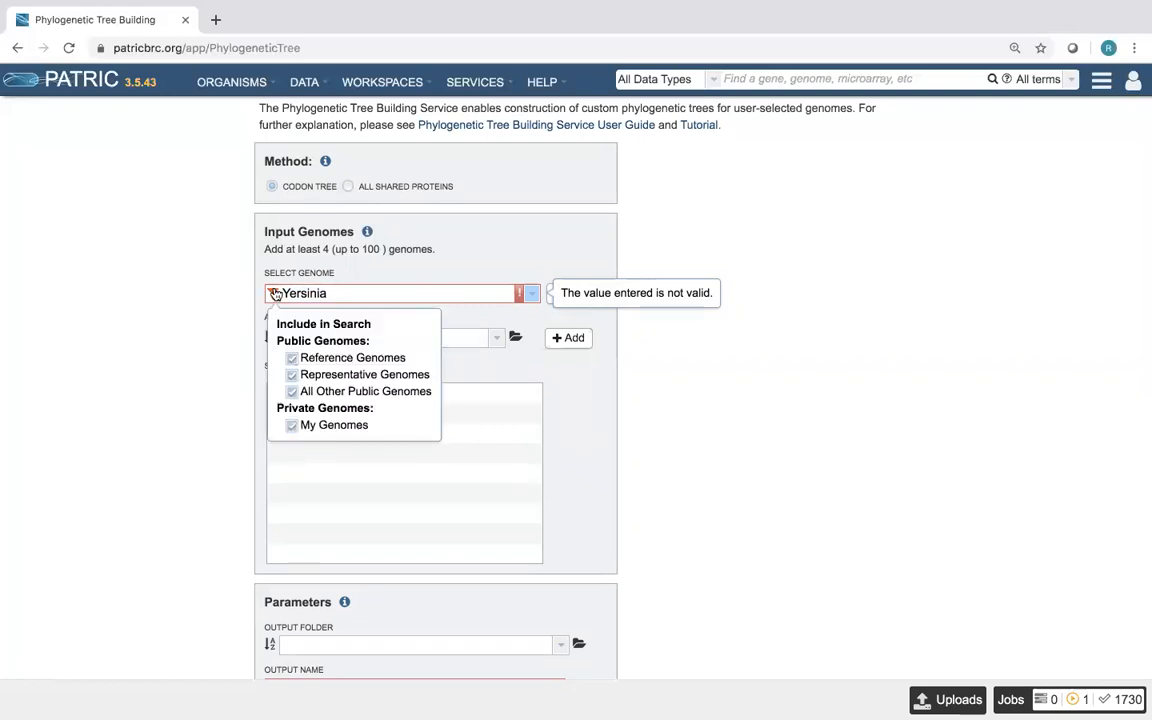
click(293, 427)
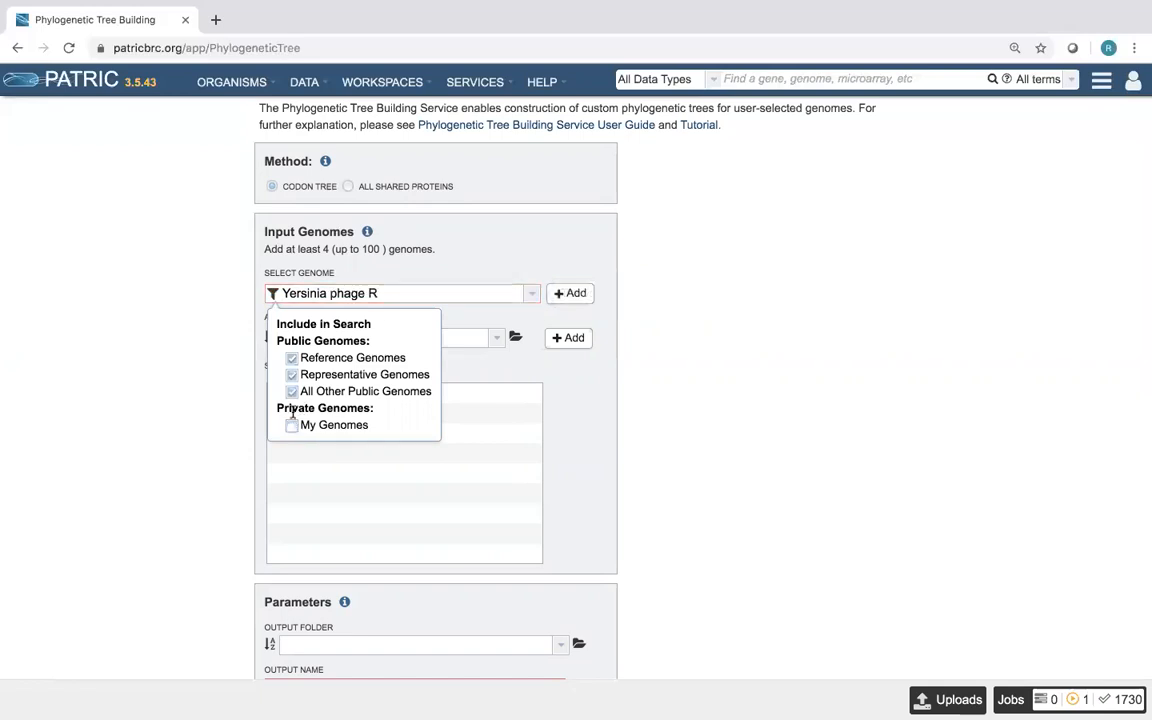
click(291, 391)
click(292, 375)
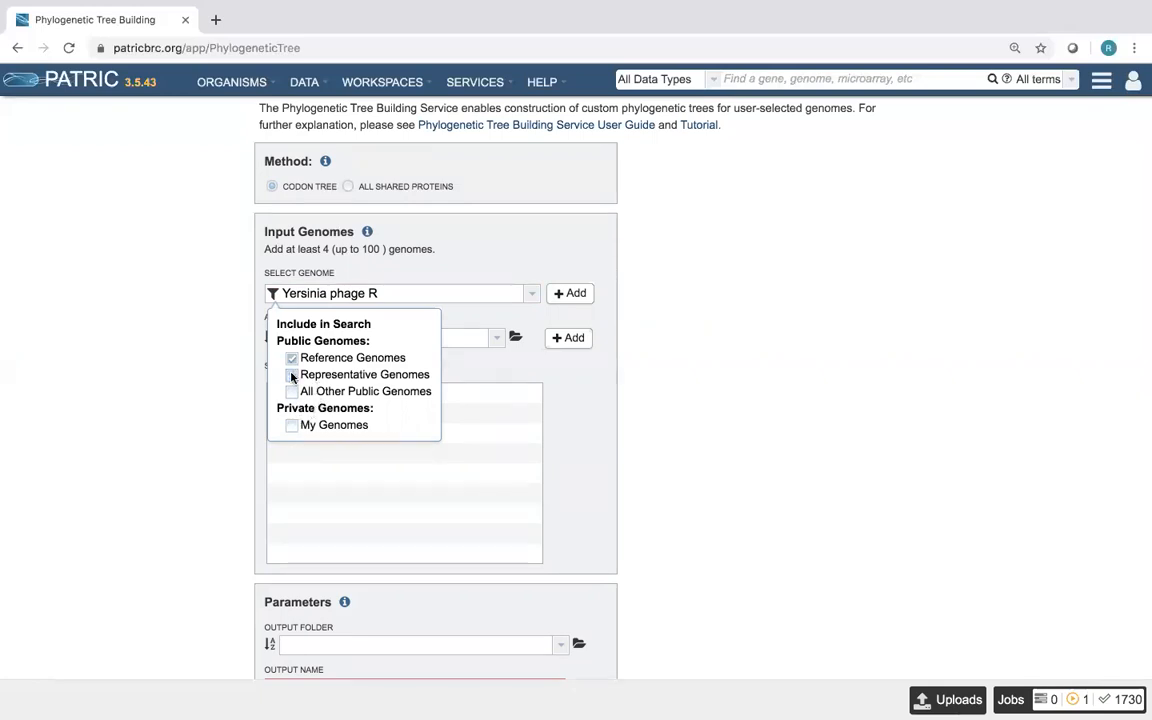
Search again for "Yersinia" and add the reference genome Yersinia pestis CO92 to the selected input genome table.
drag(380, 293, 296, 293)
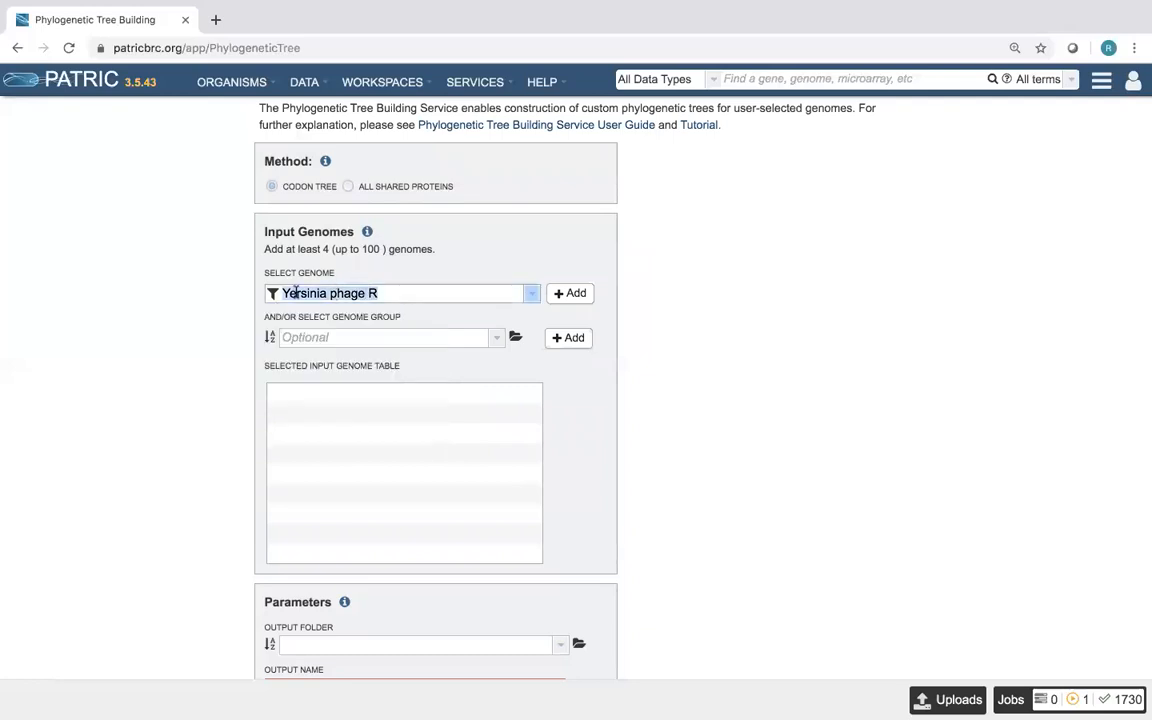
key(BackSpace)
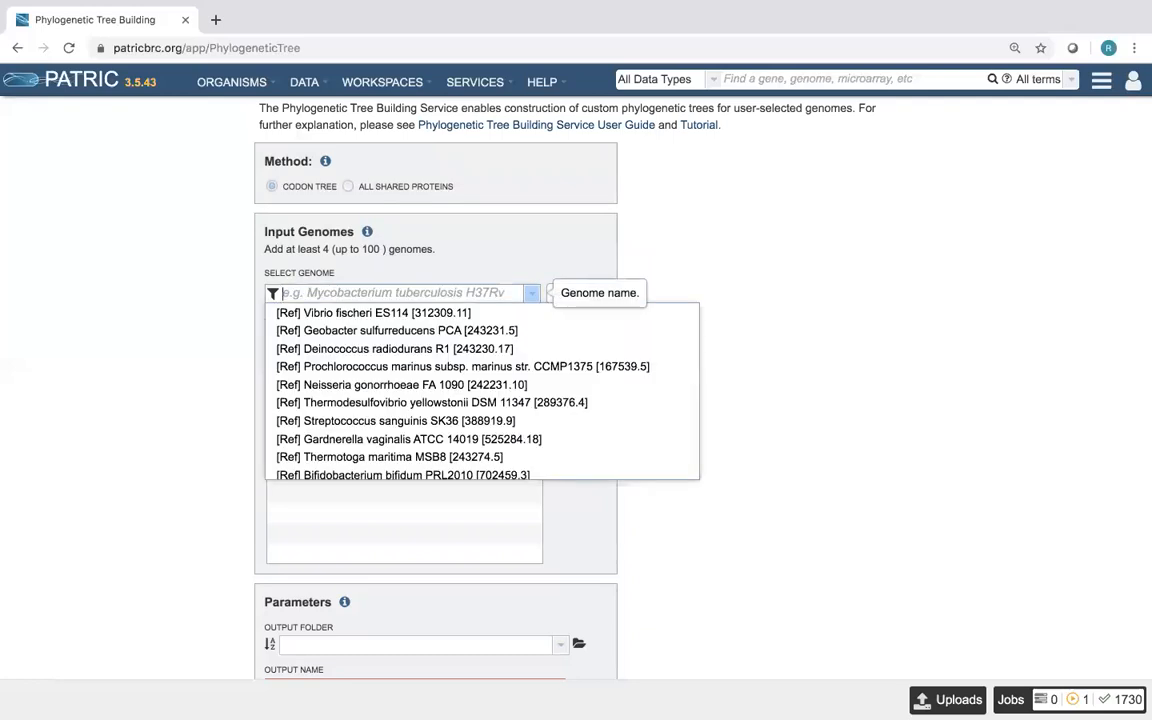
text(Yersinia)
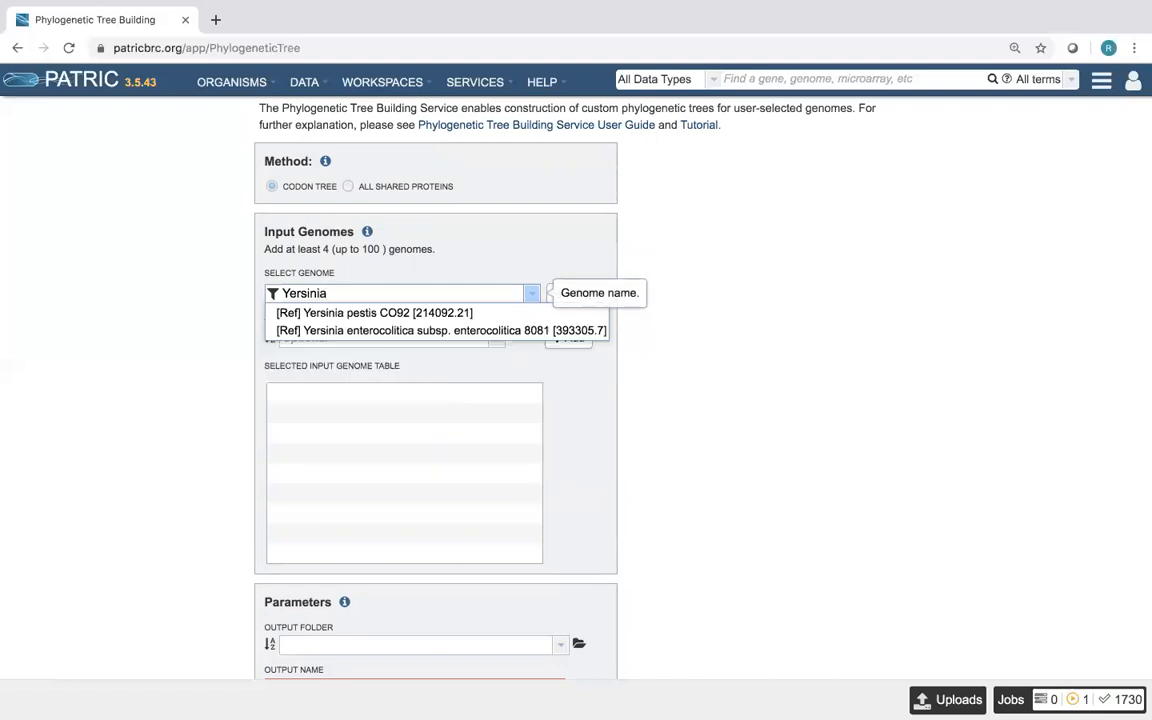
click(343, 314)
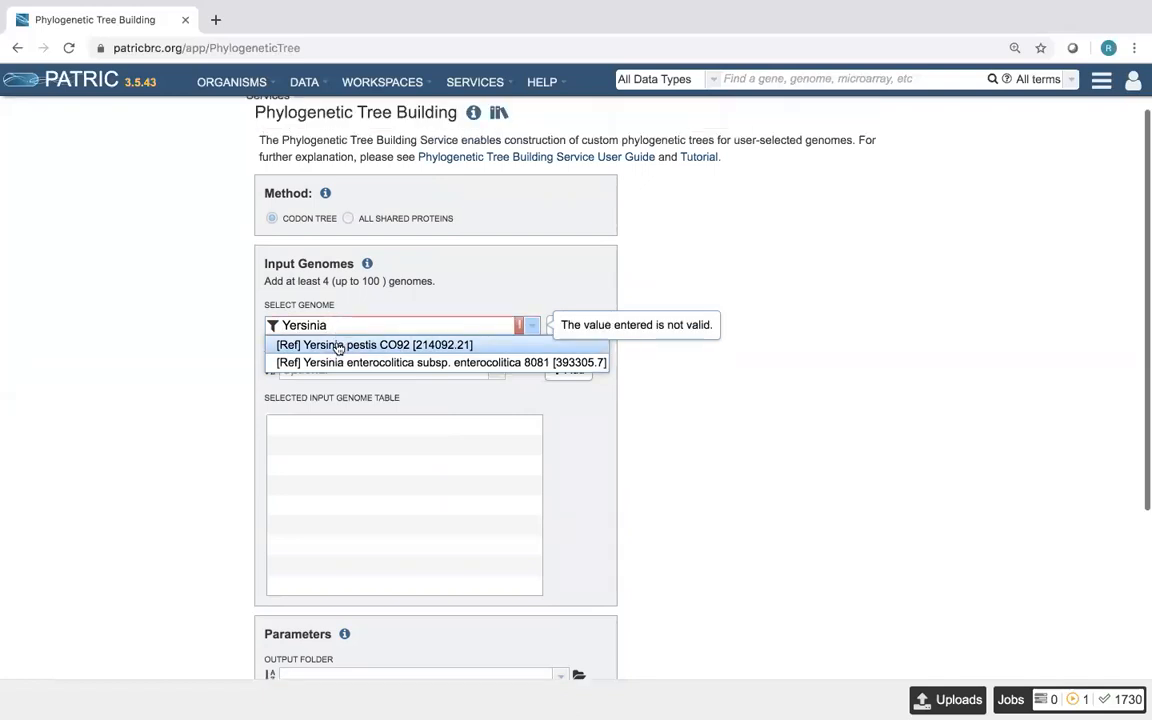
click(339, 346)
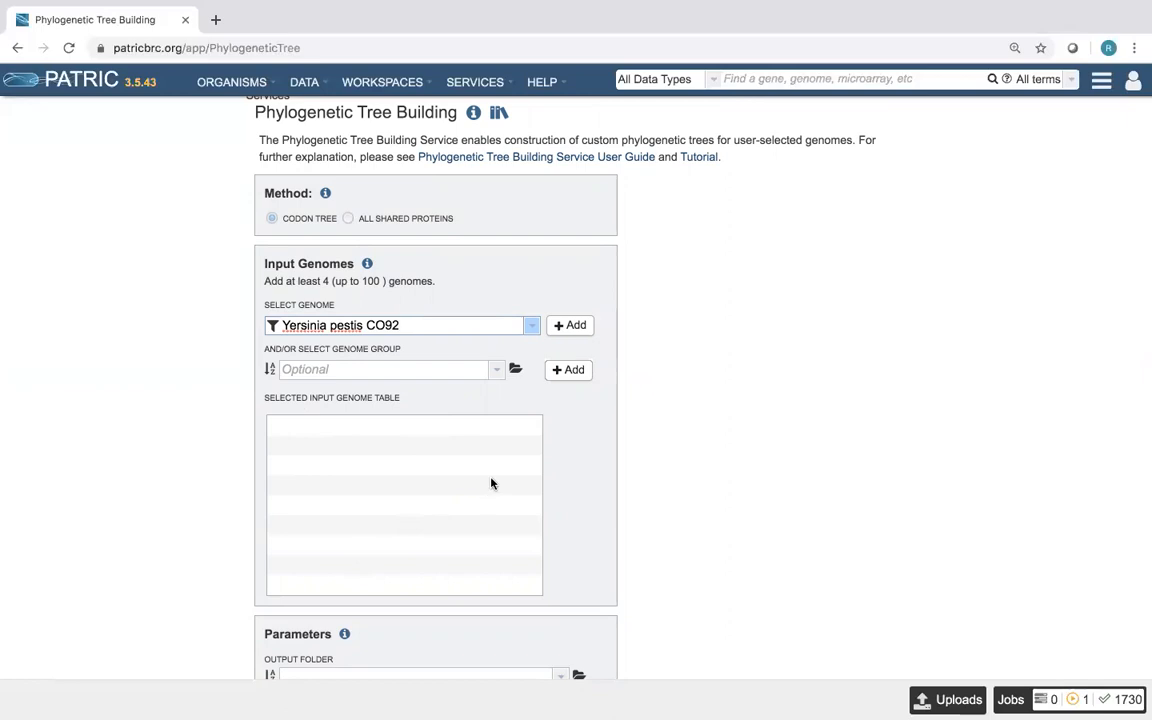
click(577, 327)
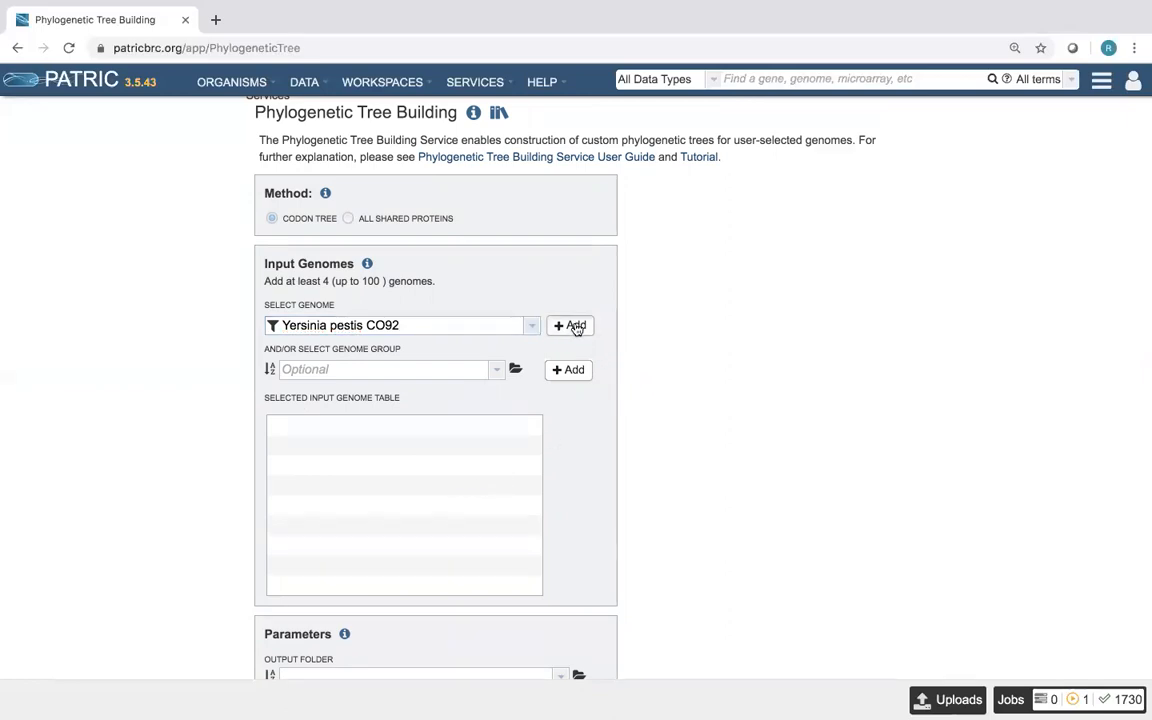
Add the workspace genome group "Yersinia plasmids 2019" to the selected input genome table.
scroll(589, 455, down, 2)
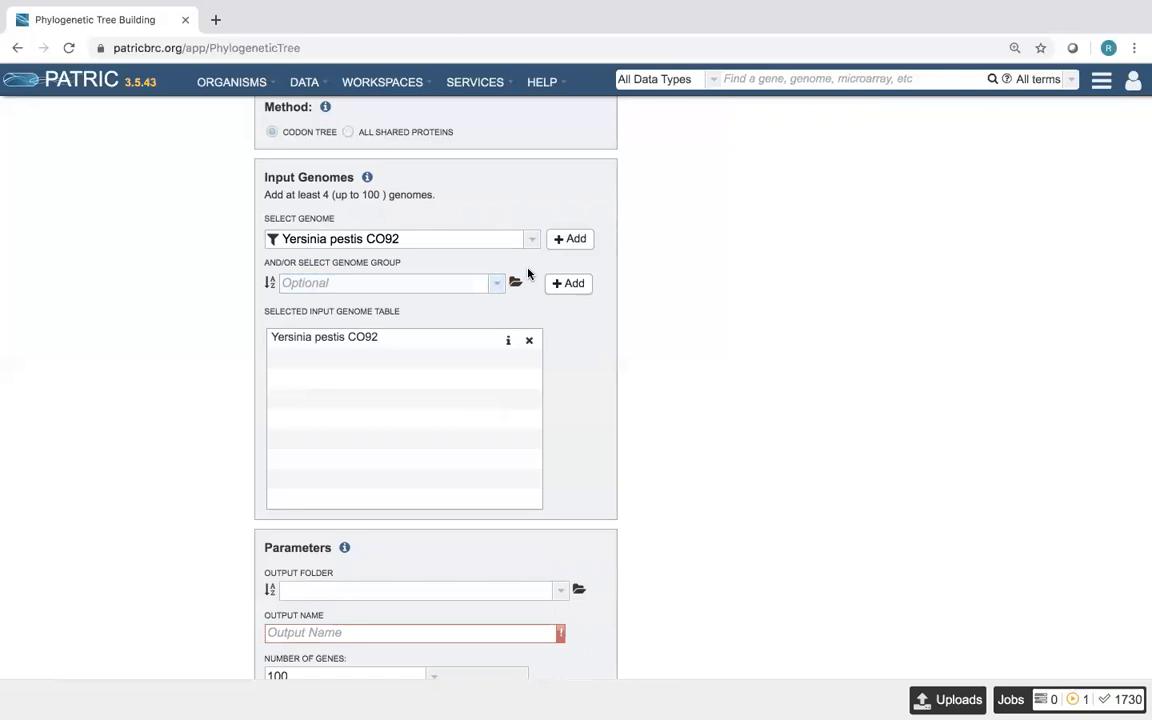
click(312, 283)
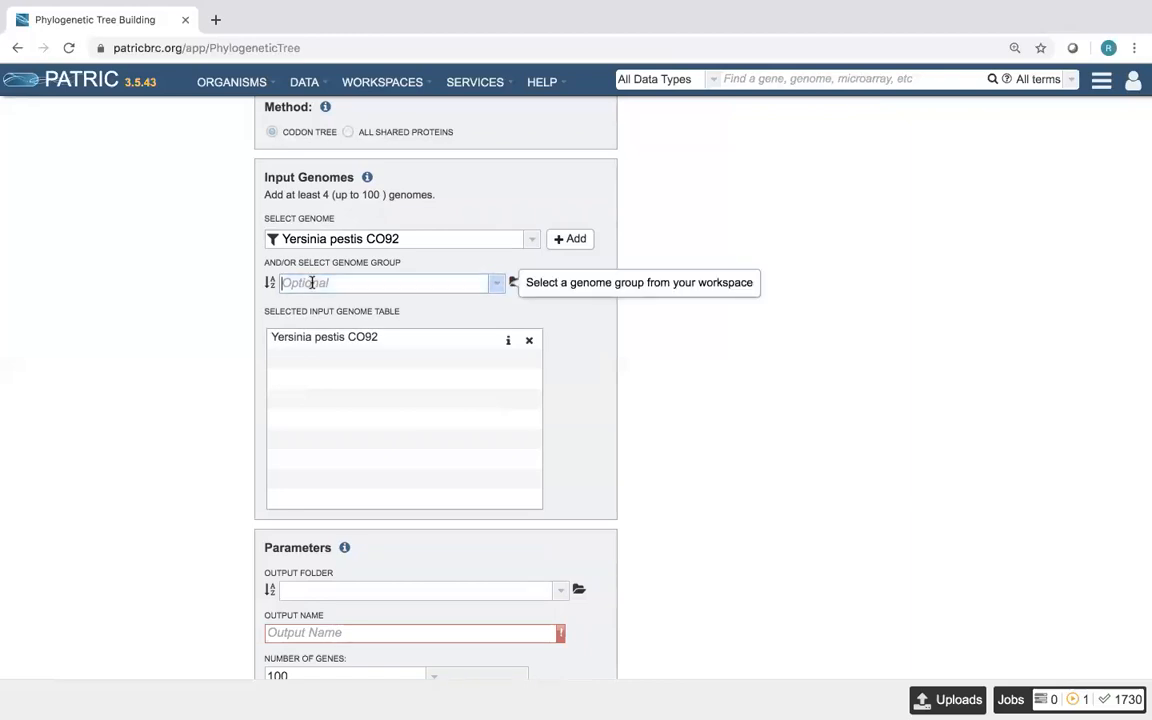
text(Yersinia plasmids 2019)
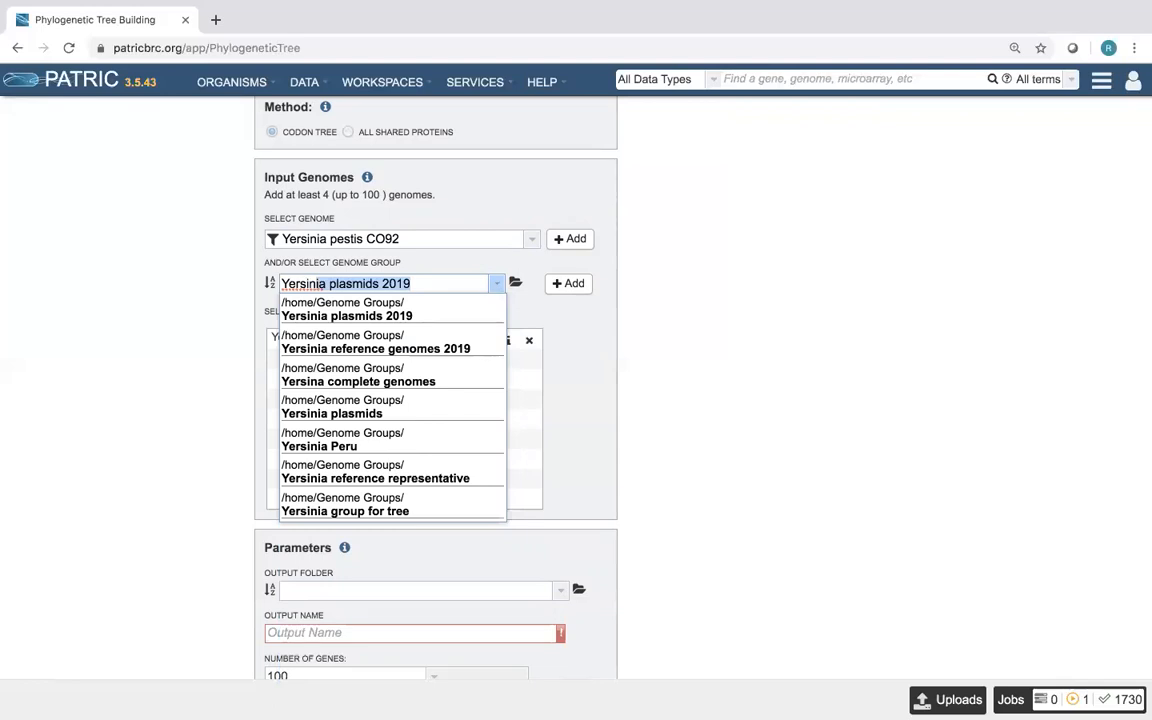
click(362, 283)
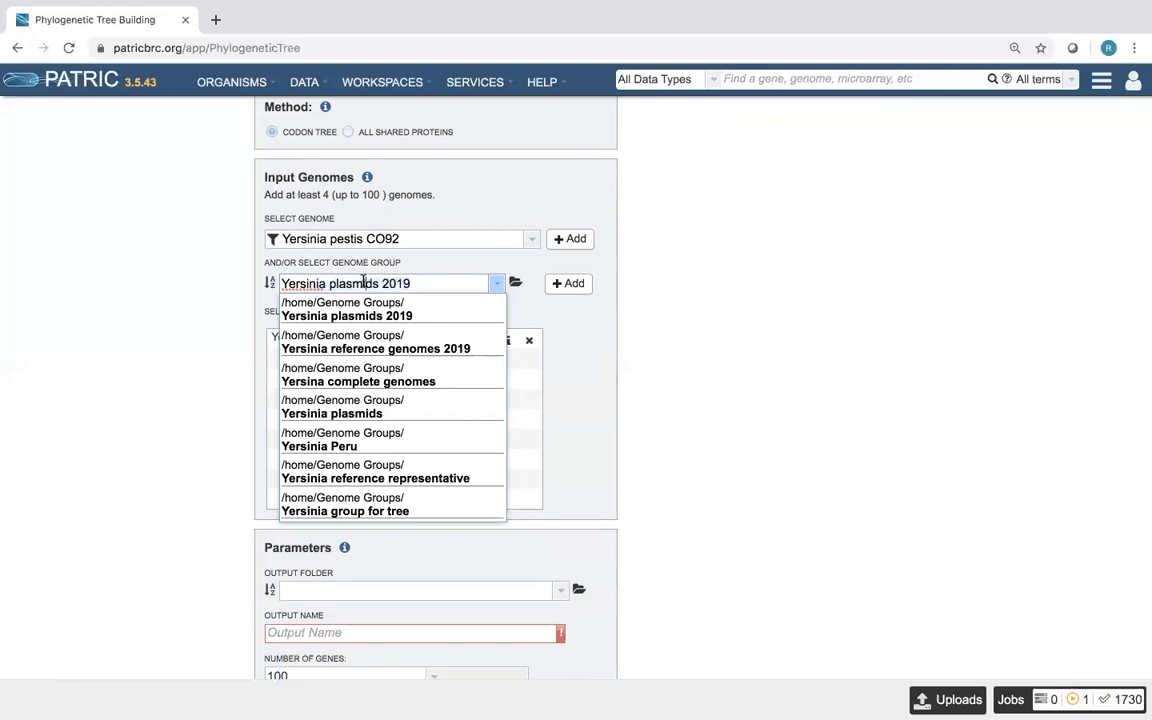
scroll(380, 316, up, 1)
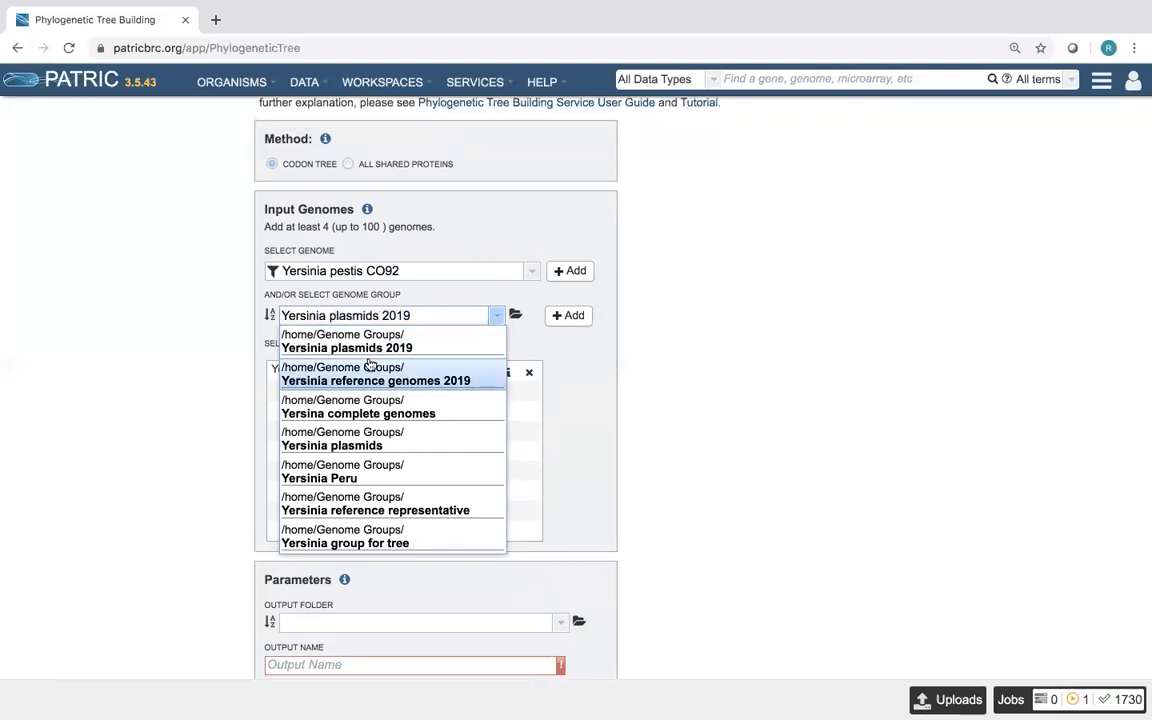
click(360, 346)
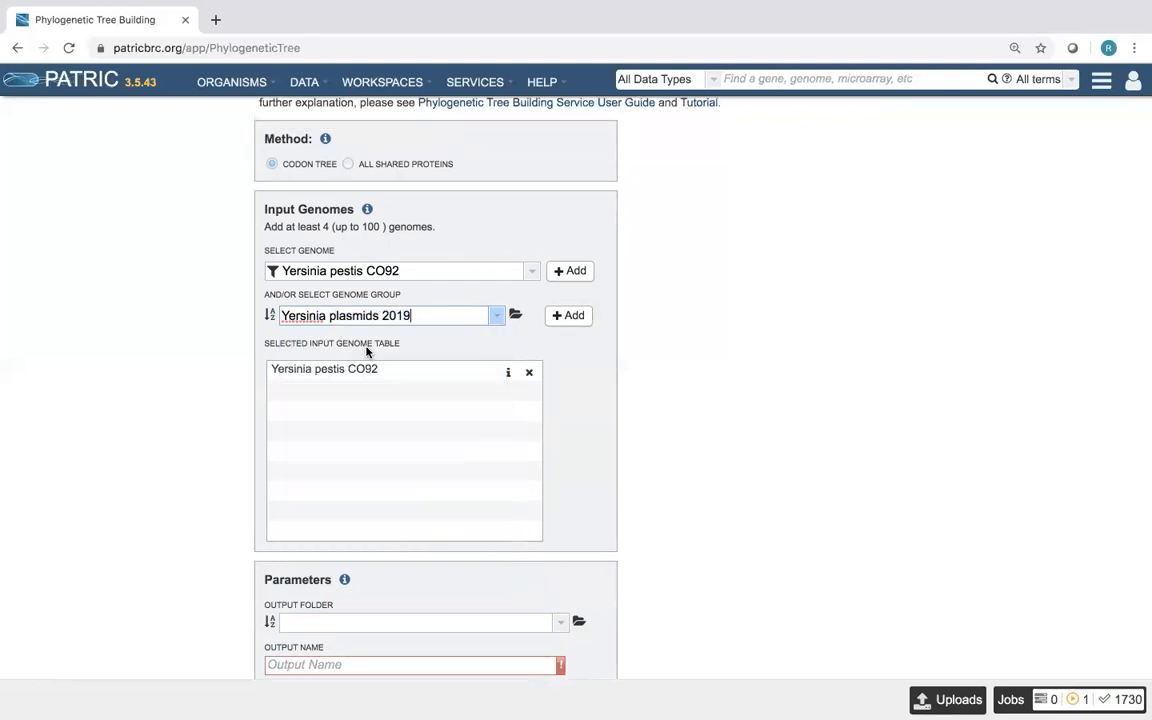
click(570, 316)
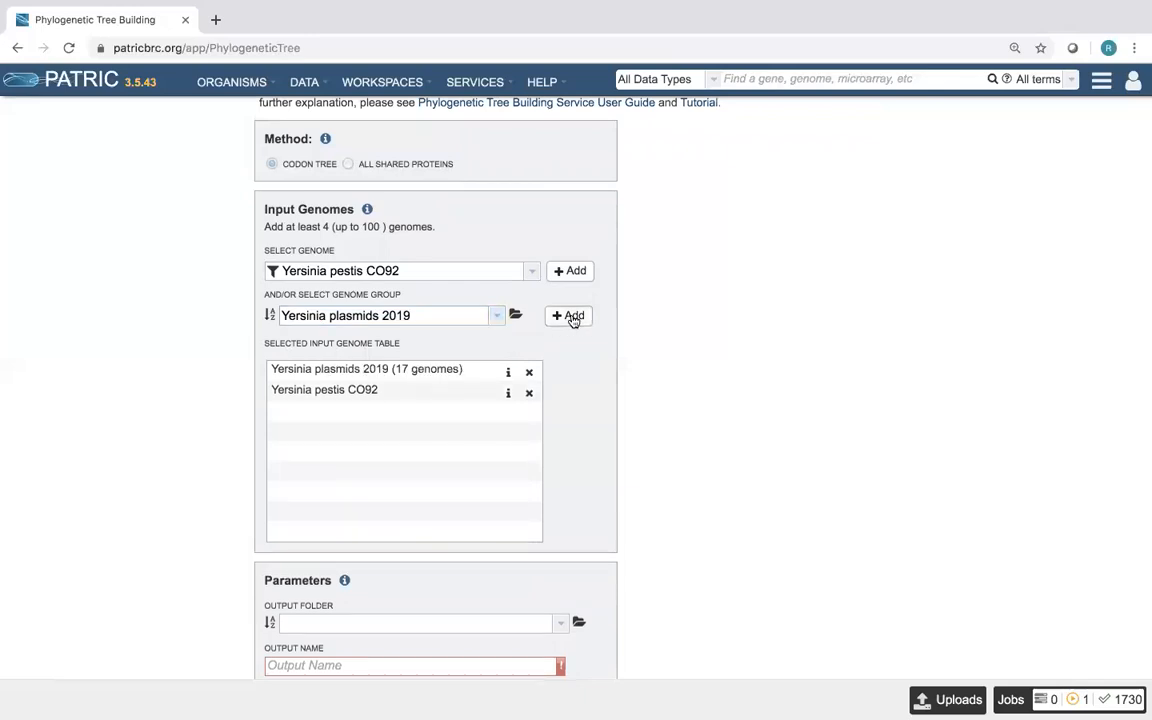
Replace the chosen genome group with "Yersinia reference genomes 2019" and add it to the selected input genome table.
drag(411, 315, 328, 315)
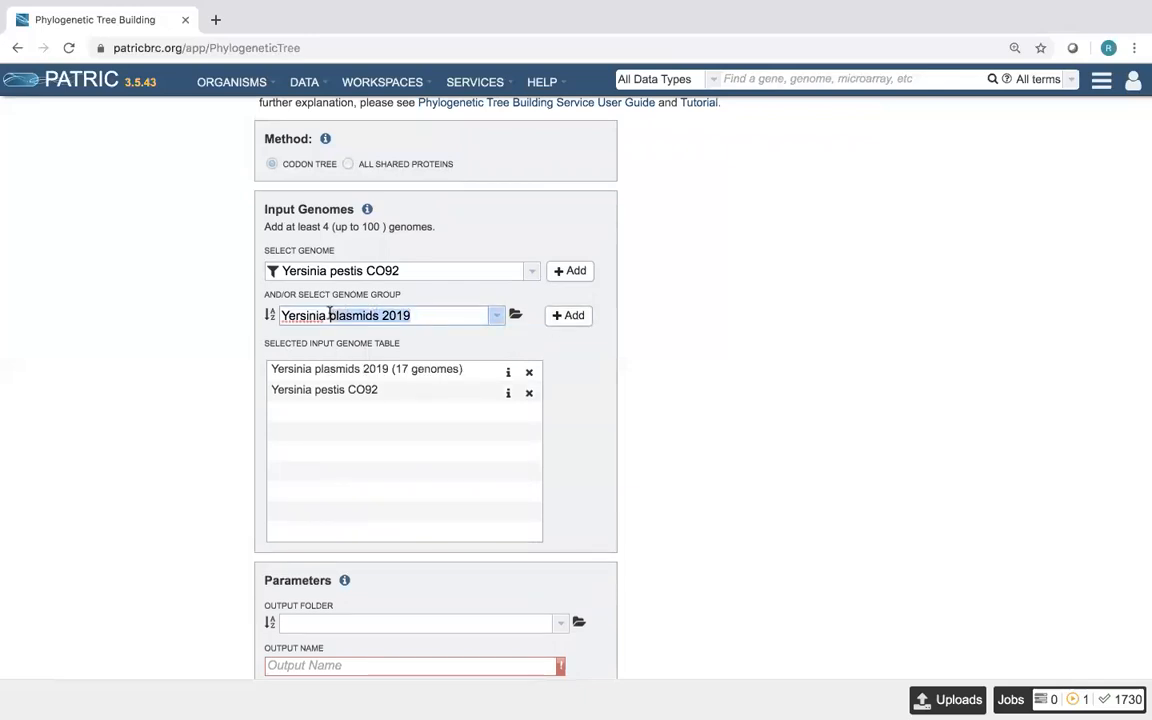
click(415, 316)
key(BackSpace)
key(BackSpace)
key(BackSpace)
key(BackSpace)
key(BackSpace)
key(BackSpace)
key(BackSpace)
key(BackSpace)
key(BackSpace)
key(BackSpace)
key(BackSpace)
key(BackSpace)
key(BackSpace)
key(BackSpace)
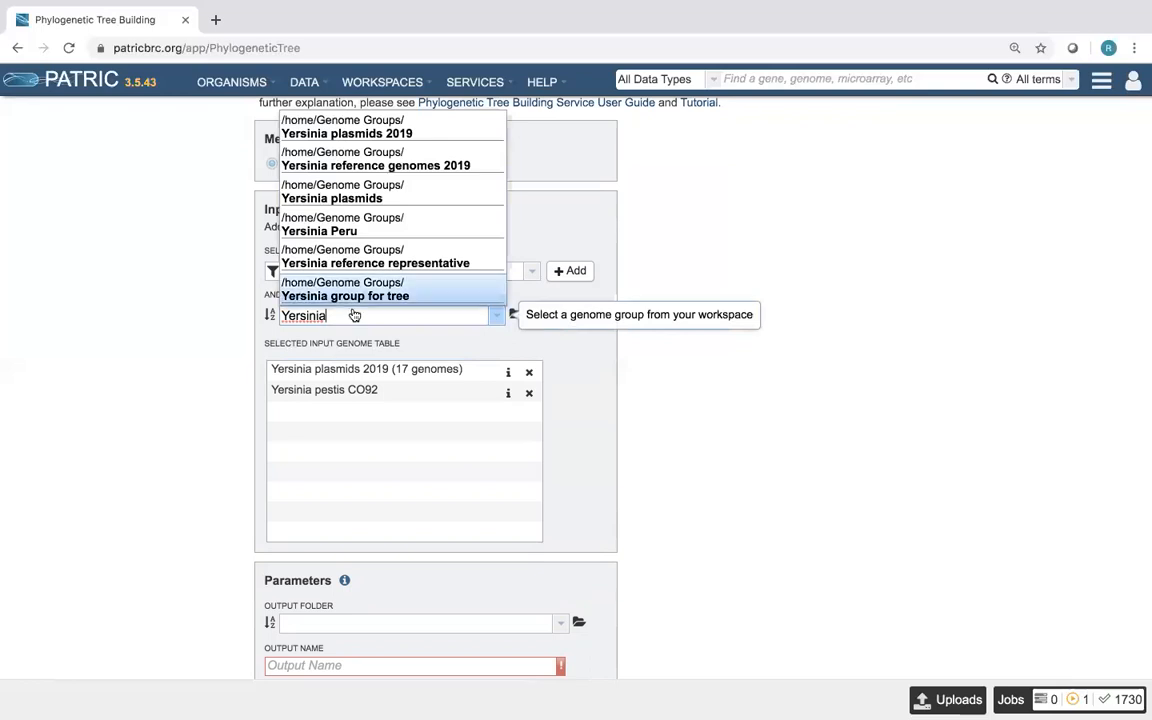
click(370, 164)
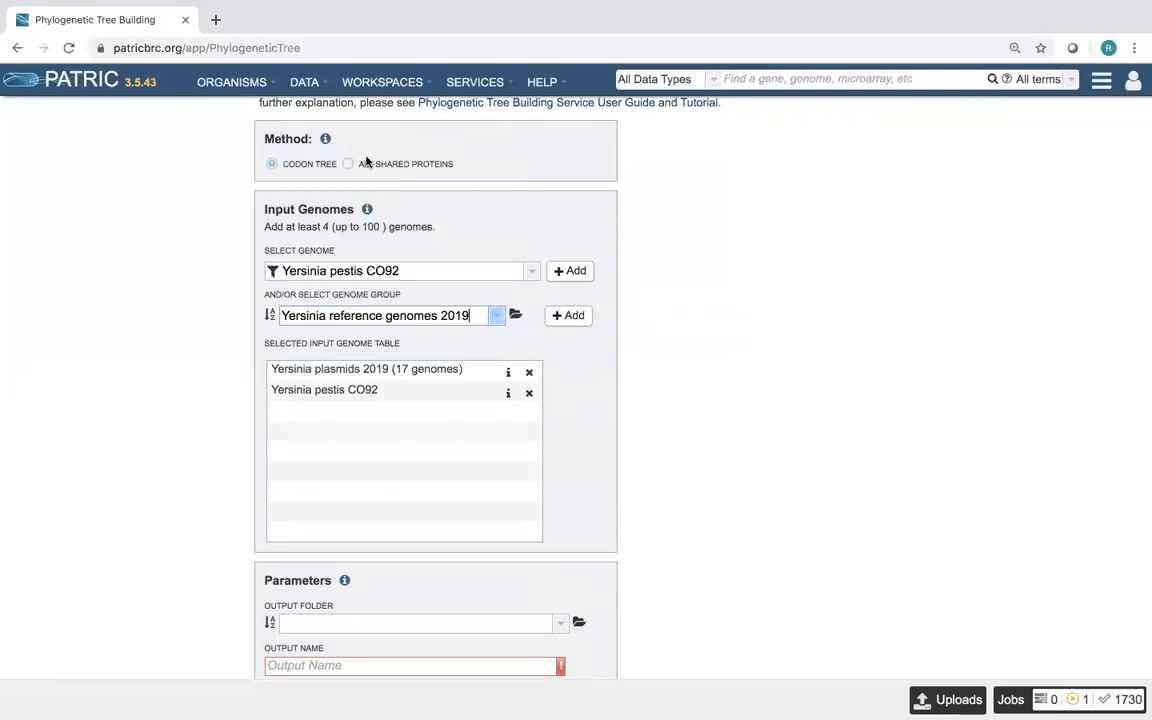
click(570, 316)
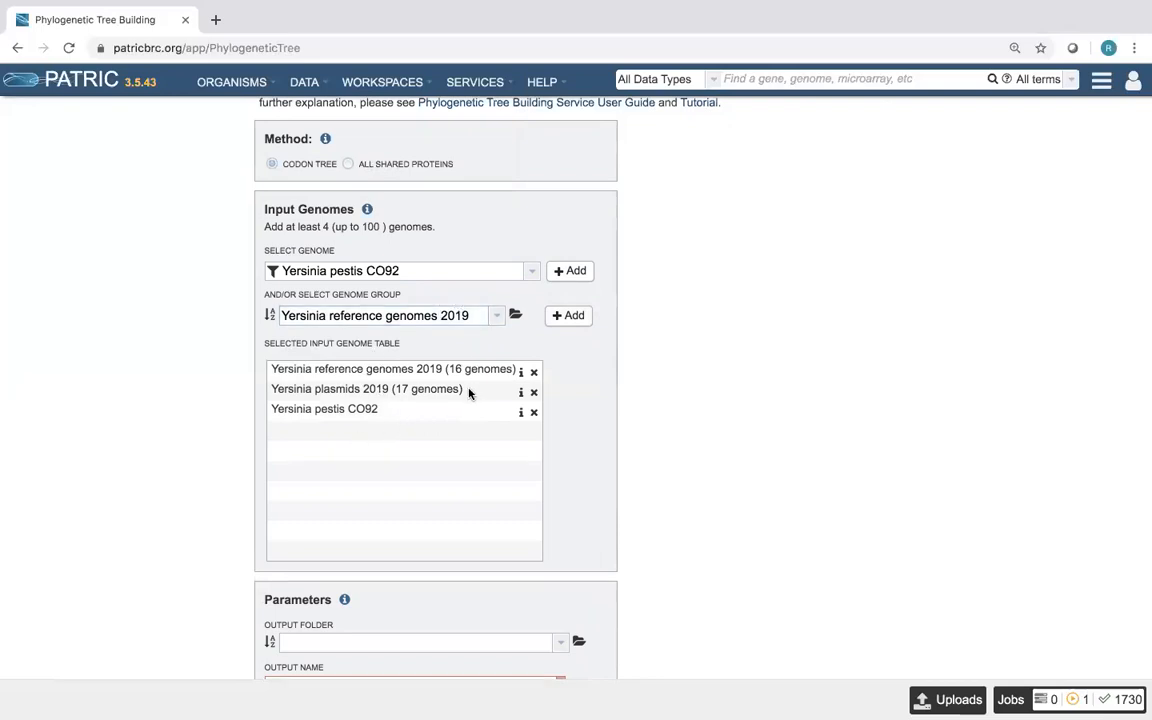
Add the genome group "Yersinia group for tree" to the selected input genome table and remove Yersinia pestis CO92 from it.
drag(470, 316, 329, 316)
key(BackSpace)
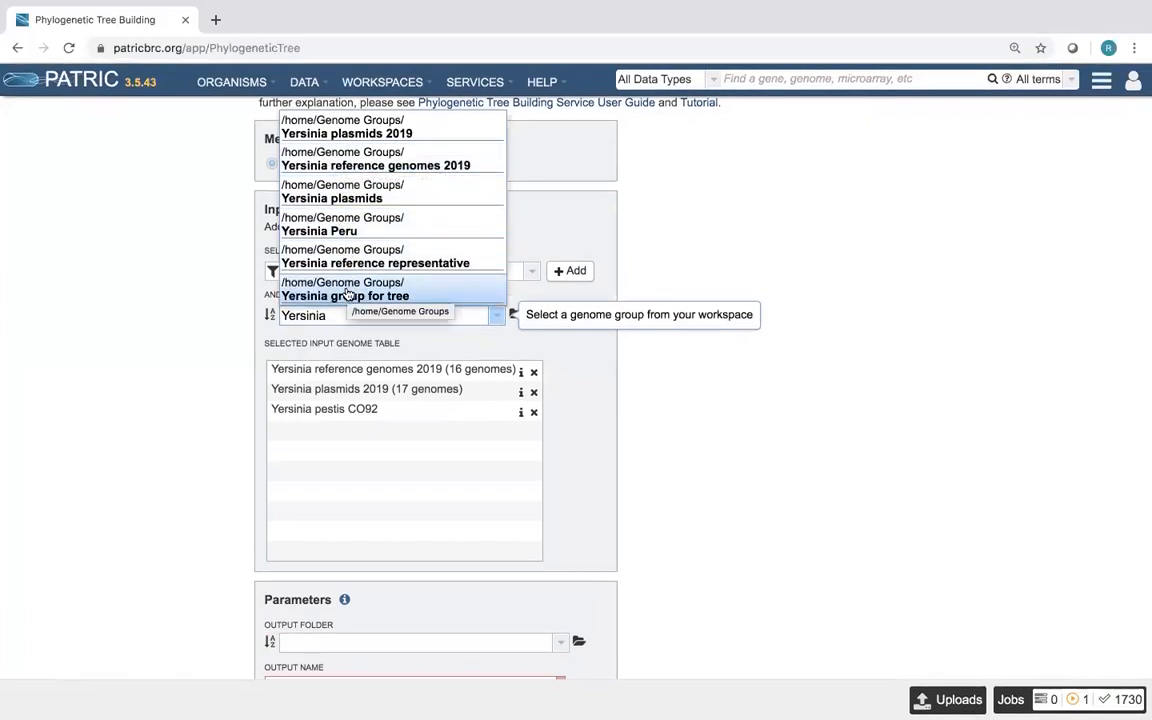
click(347, 294)
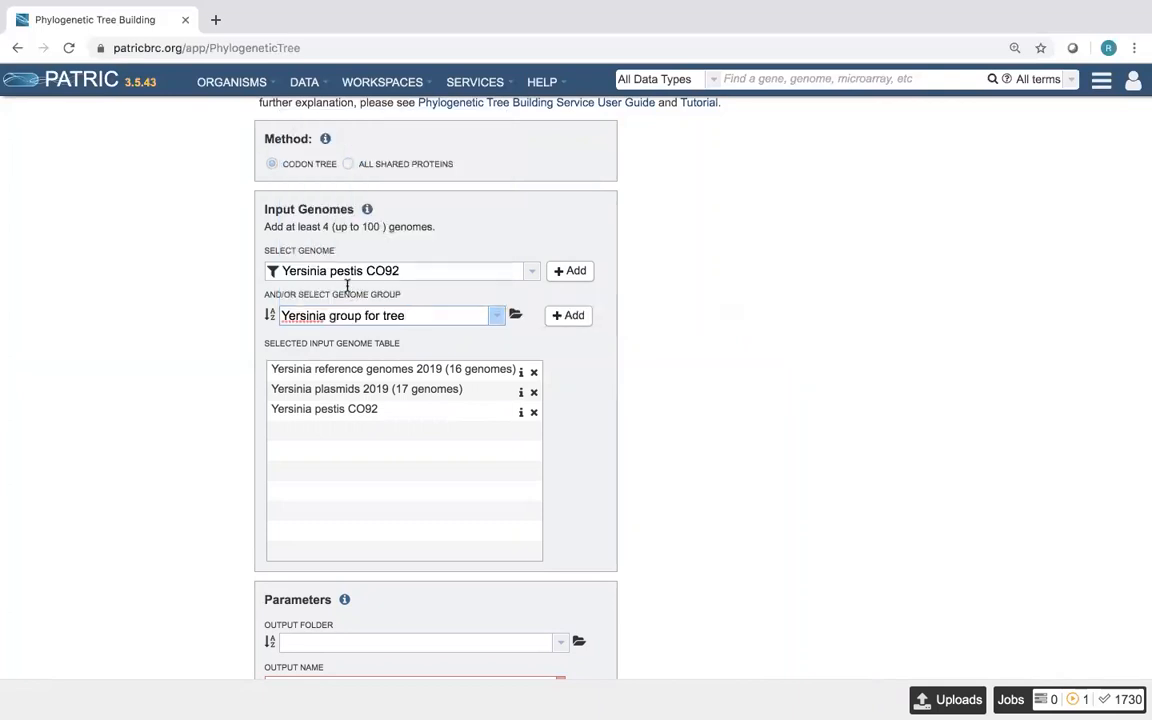
click(571, 316)
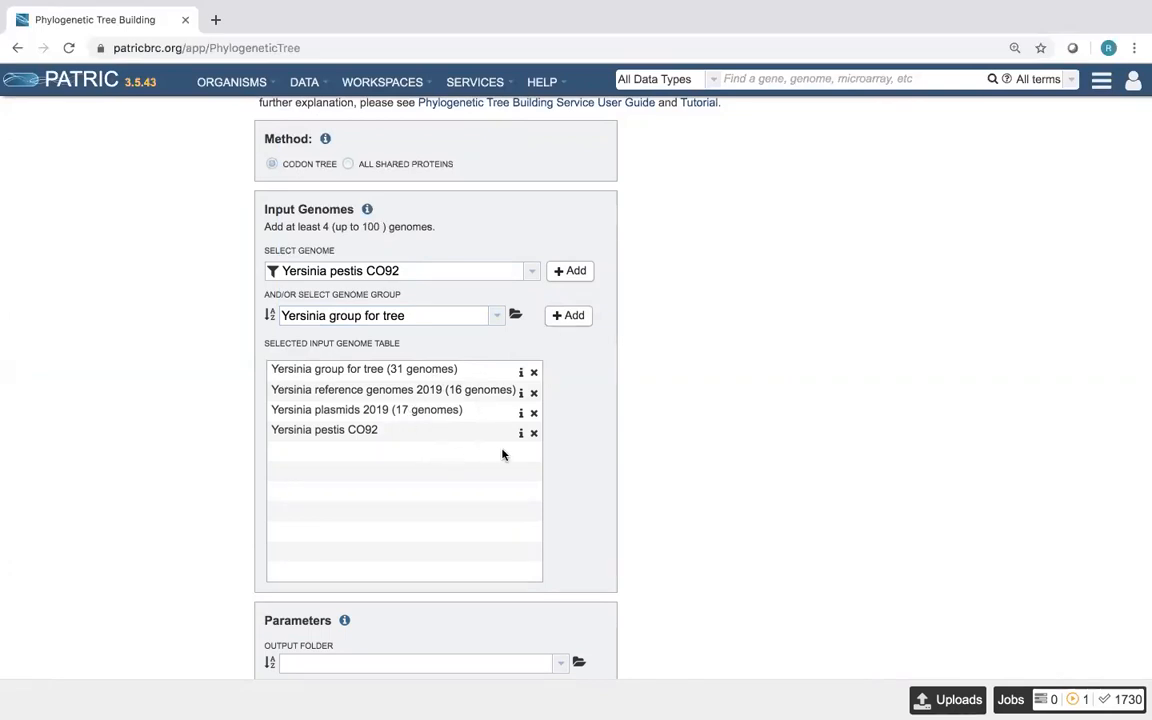
mouse_move(522, 434)
click(534, 434)
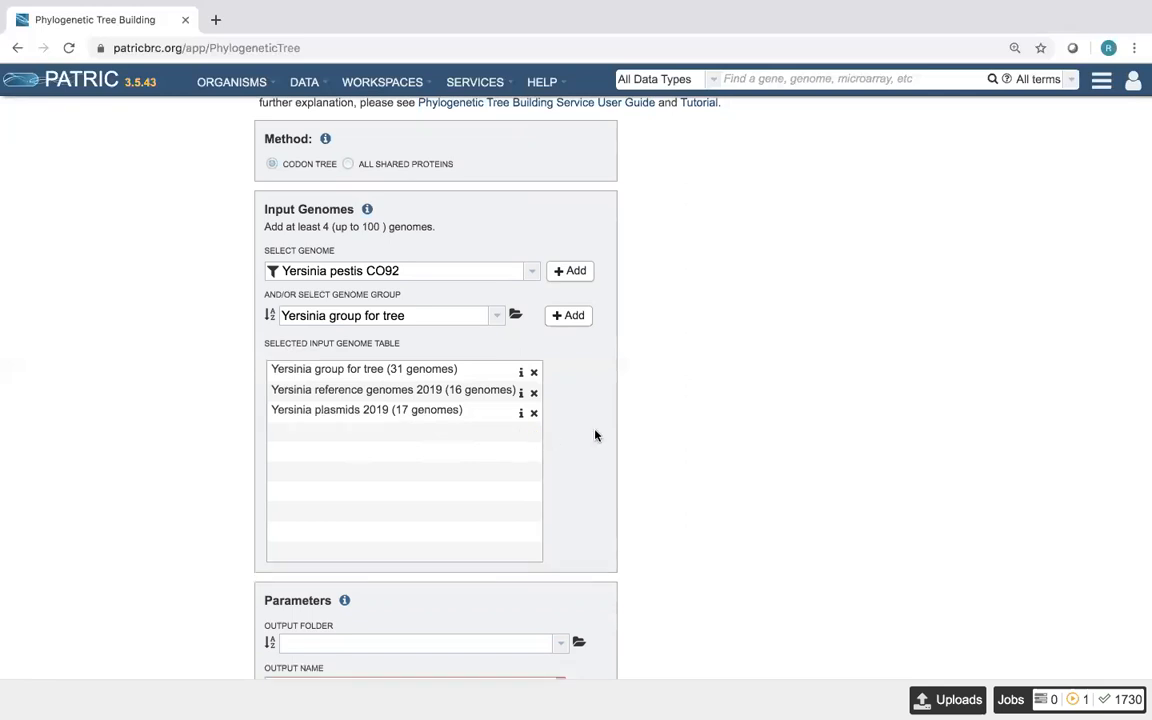
Browse the workspace for an output folder and create a new folder named "Yersinia trees" in home.
scroll(674, 452, down, 1)
scroll(674, 452, down, 5)
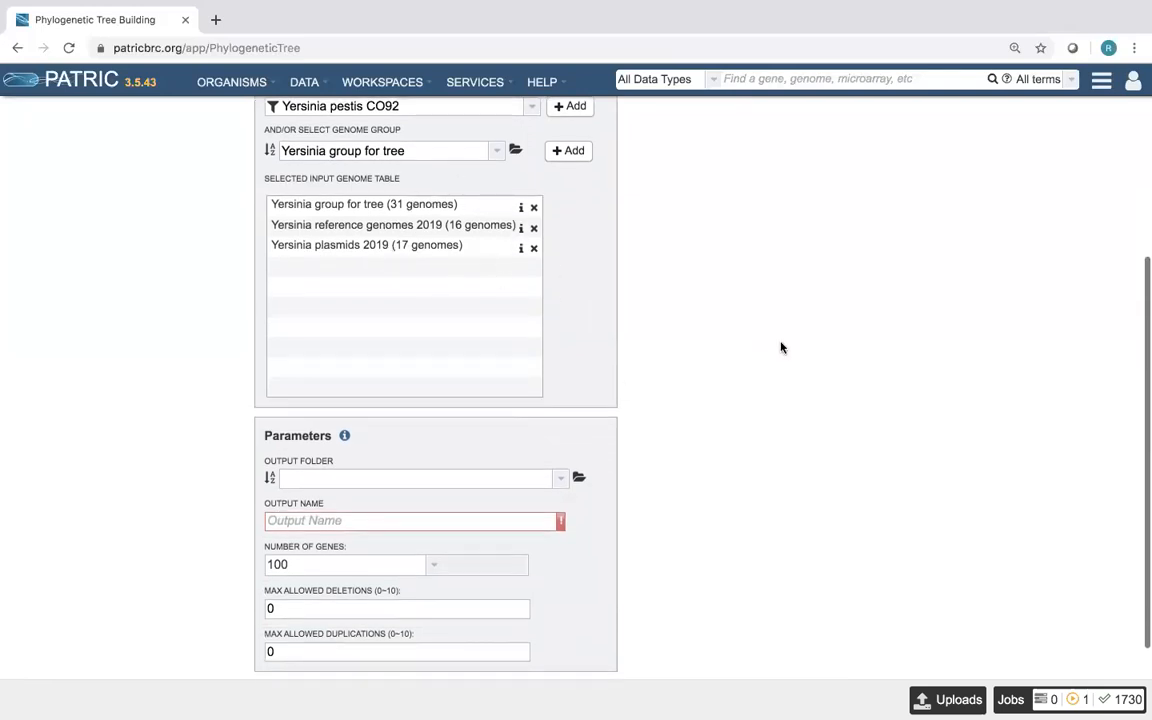
scroll(782, 346, down, 2)
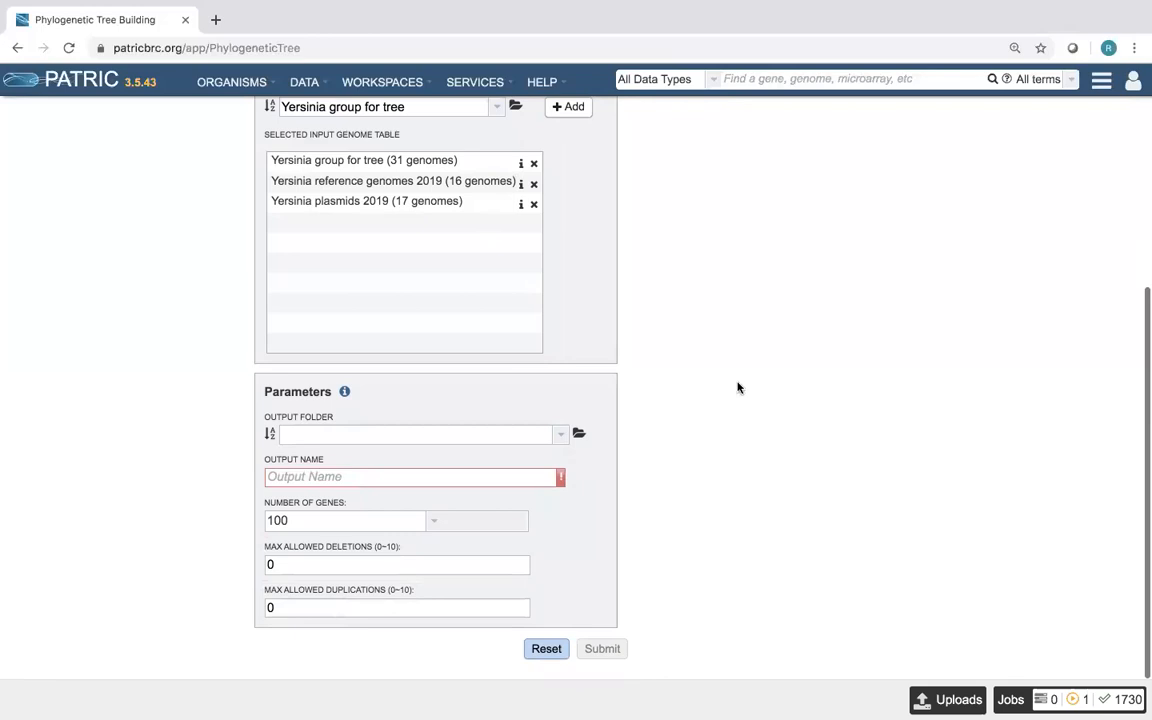
click(580, 437)
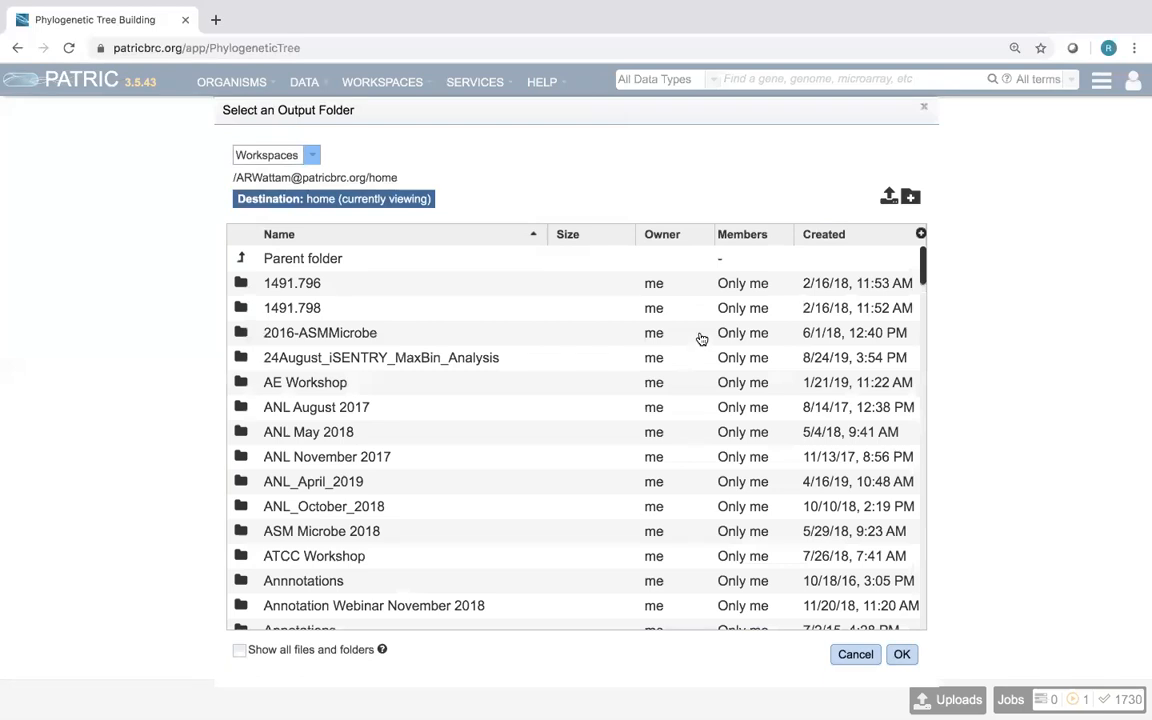
click(911, 198)
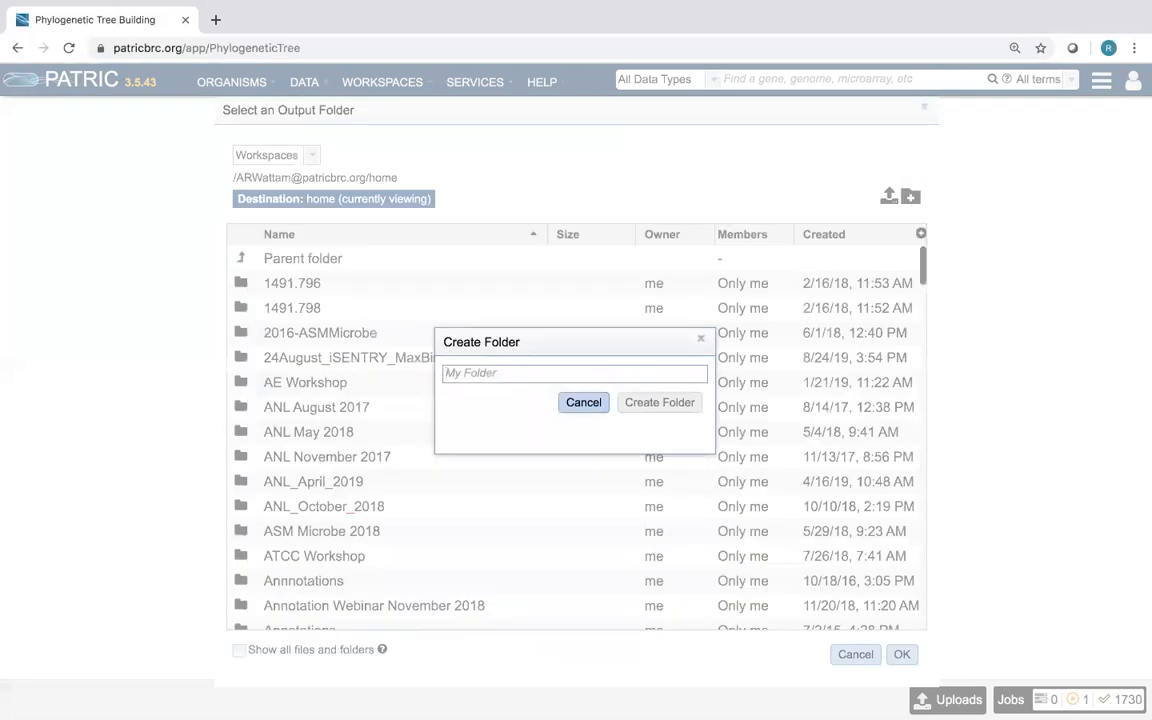
text(Yersinia trees)
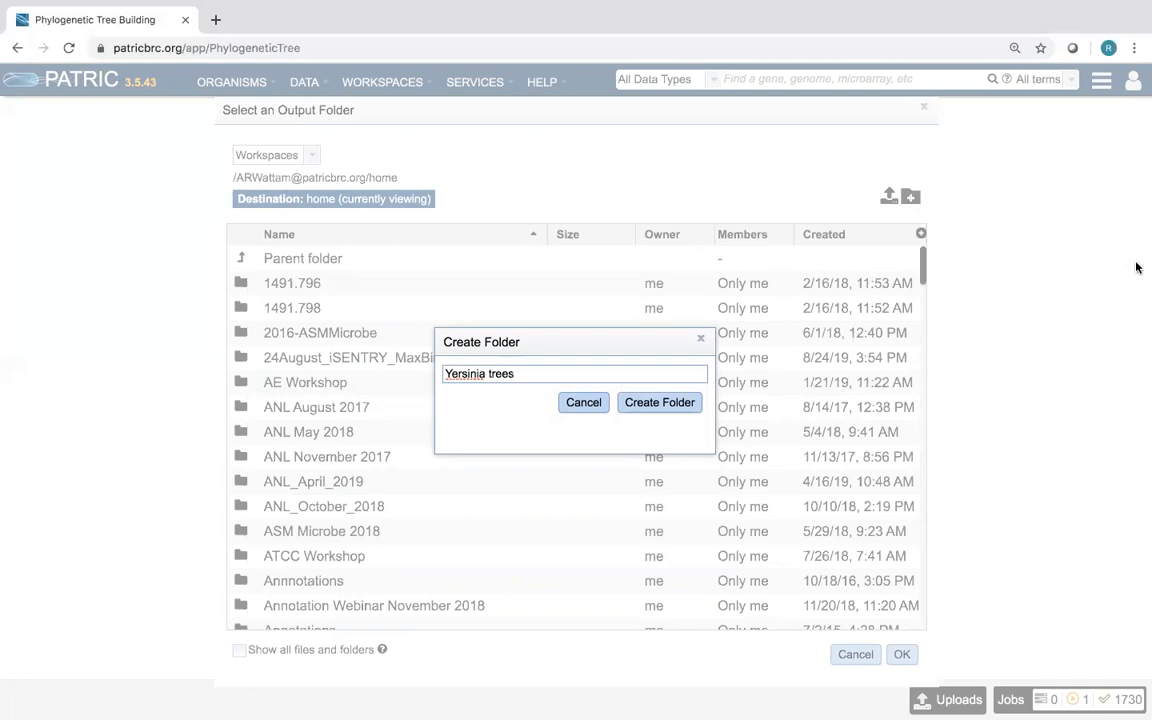
click(661, 404)
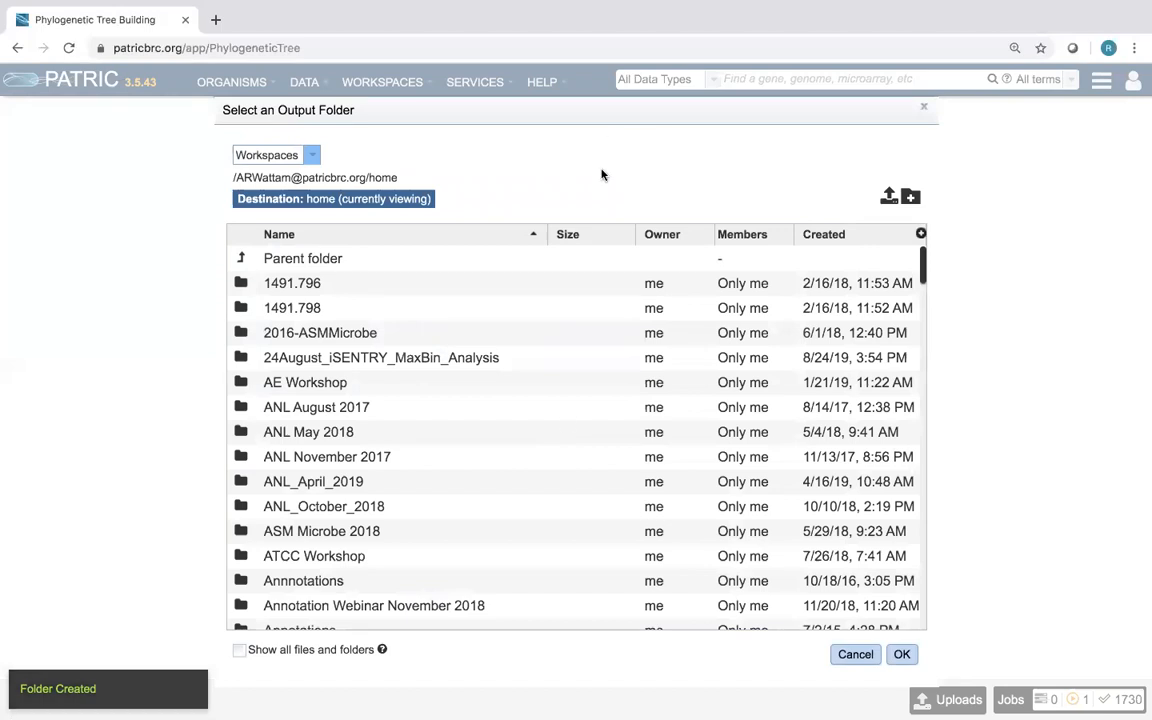
Close the folder browser and set the job's output folder to "Yersinia Trees", spelled with a capital T.
click(902, 654)
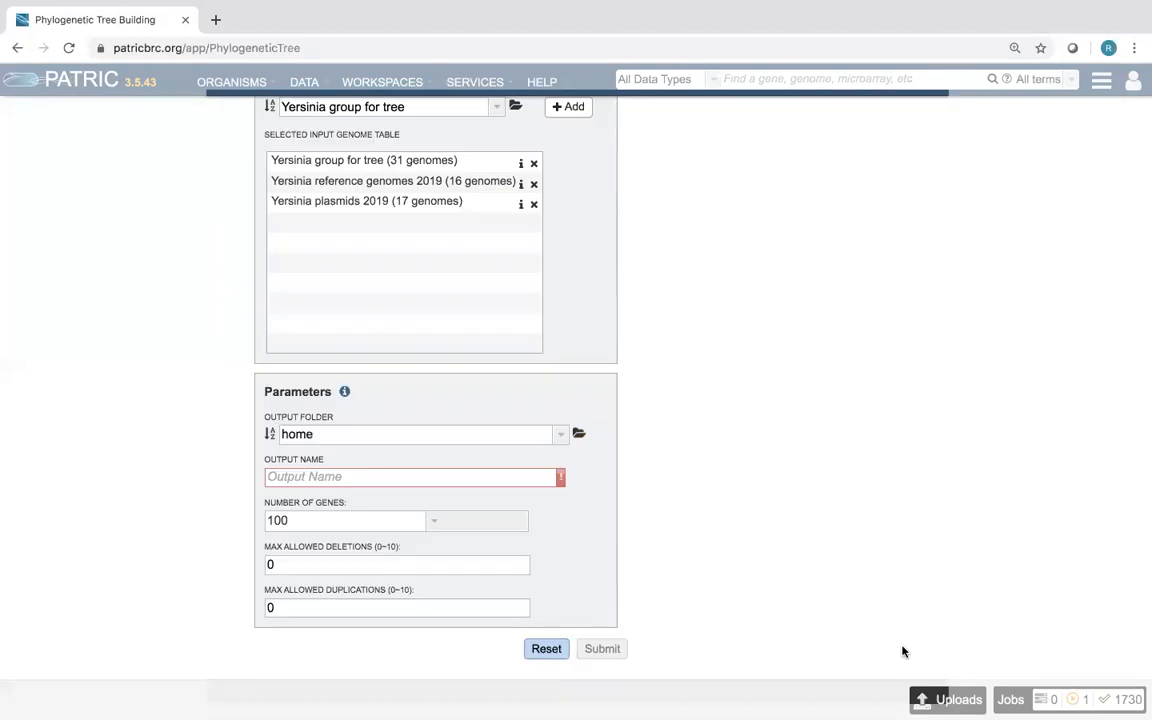
click(559, 440)
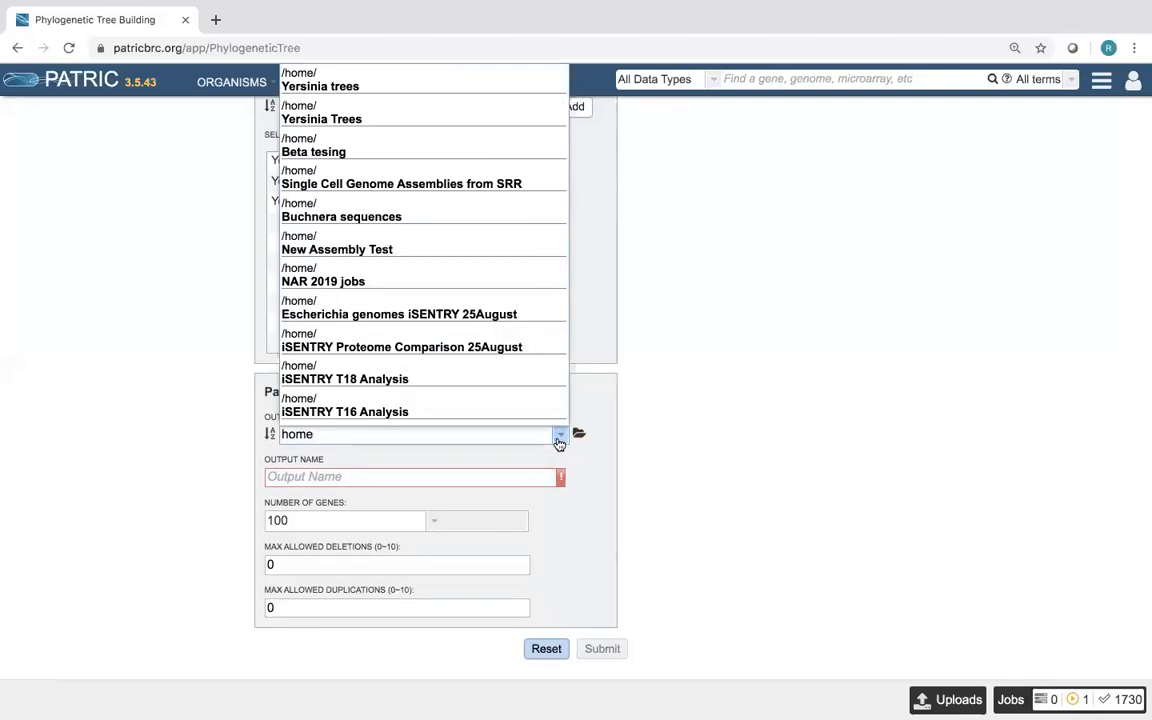
click(353, 118)
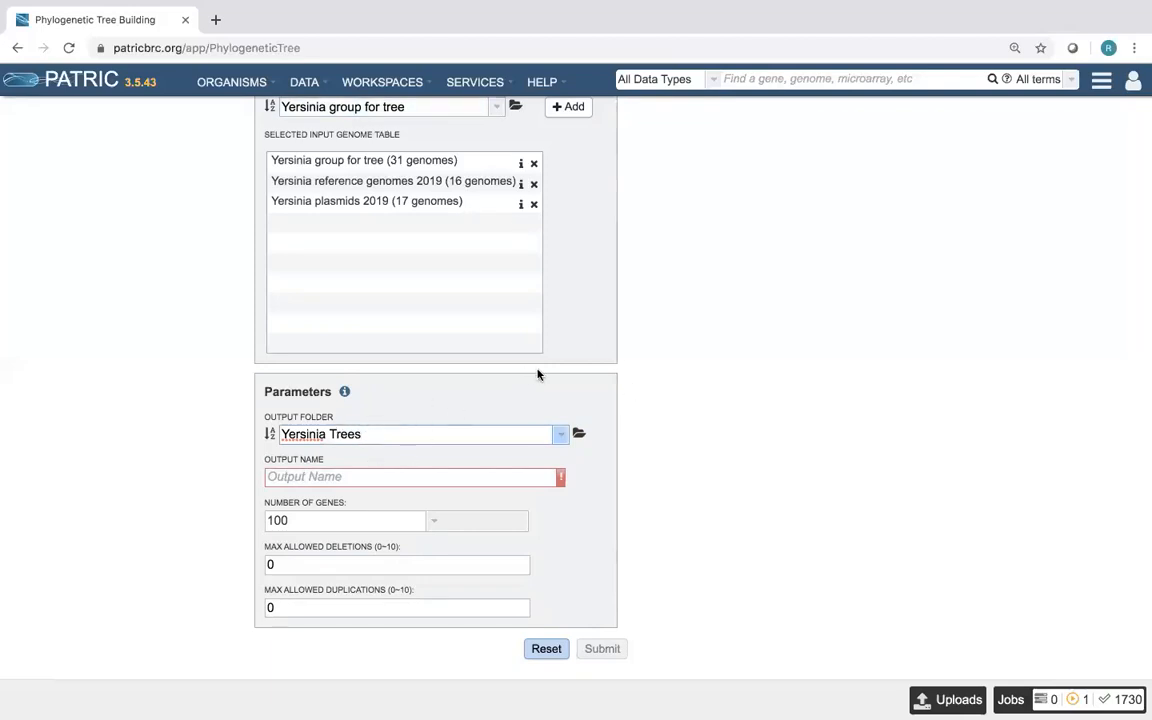
Name the job output "Mixed Yersinia genomes with plasmids".
scroll(606, 392, up, 1)
scroll(576, 408, up, 2)
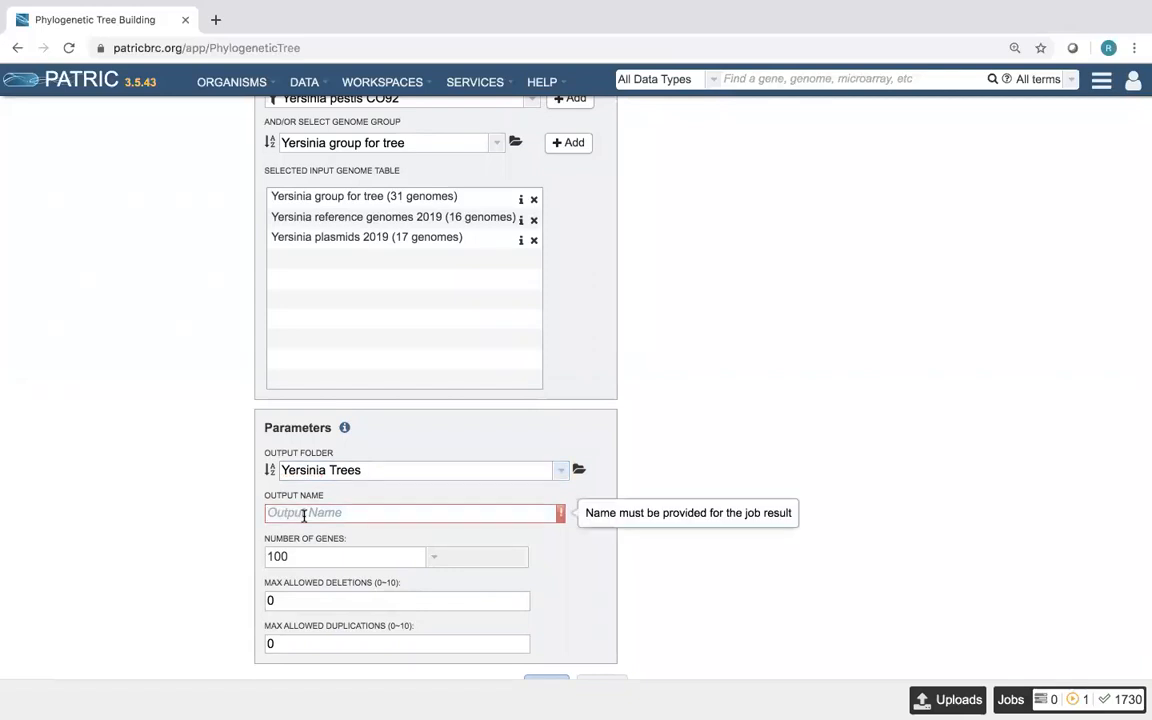
text(M)
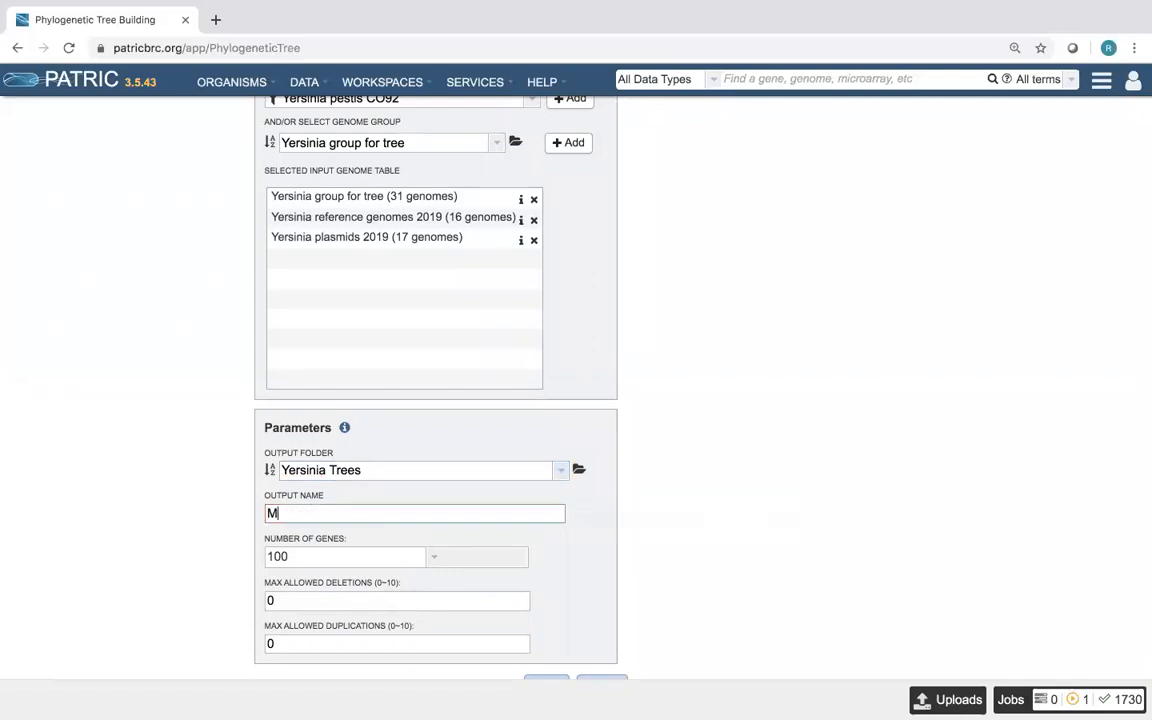
text(ixed Yersinia ge)
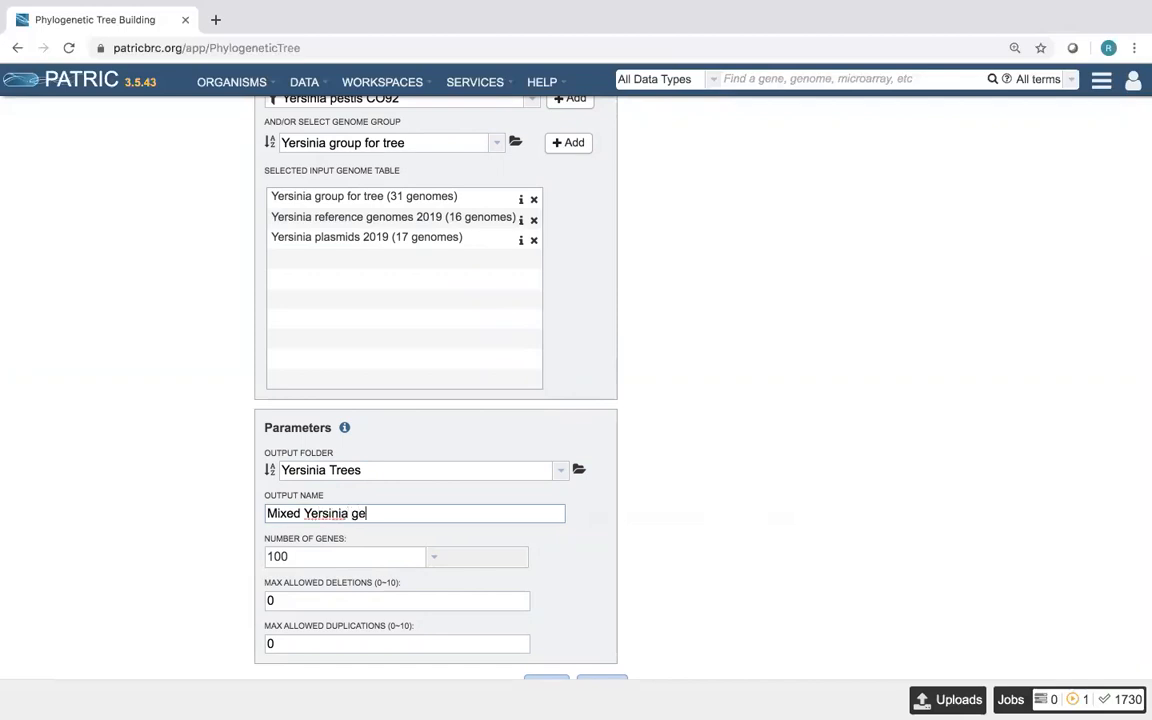
text(nomes with plasmids)
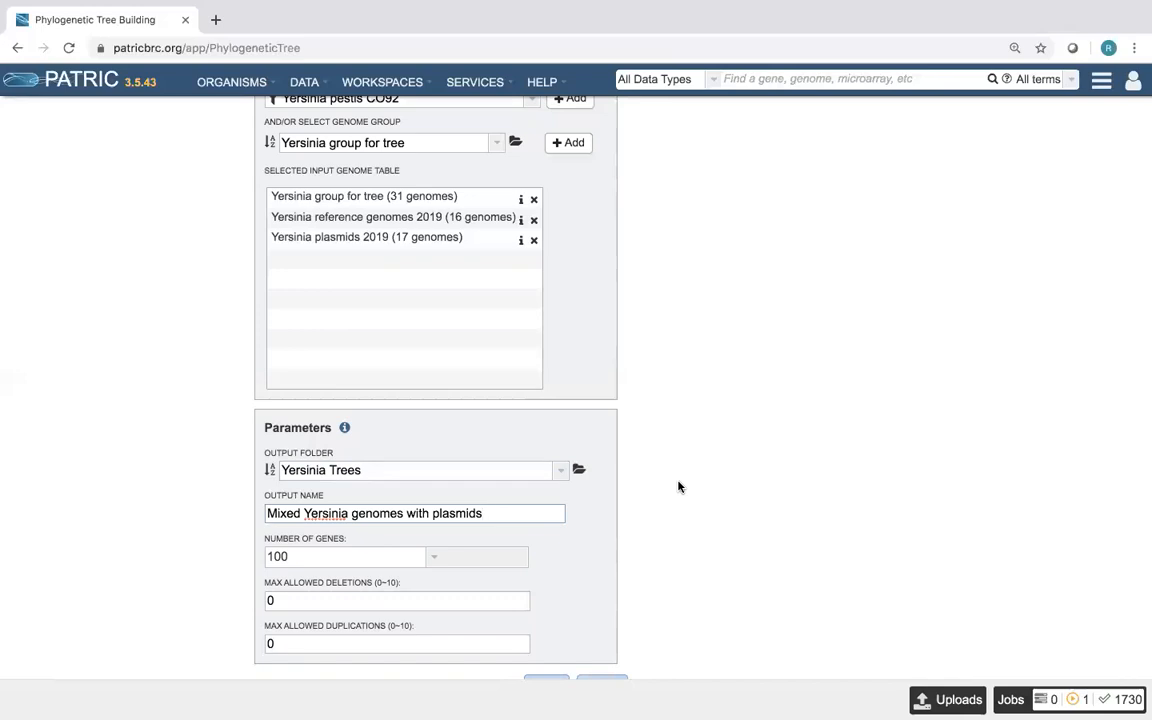
Set the number of genes to 10 and submit the phylogenetic tree job.
scroll(678, 487, down, 1)
scroll(678, 487, down, 1)
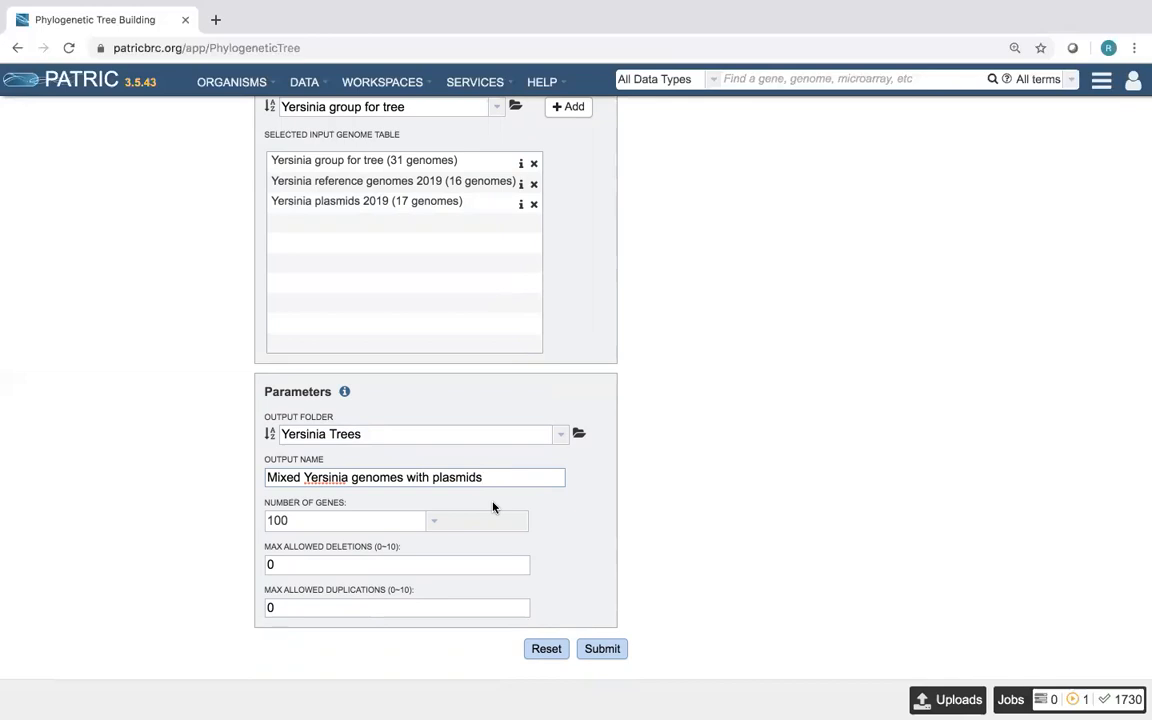
click(437, 522)
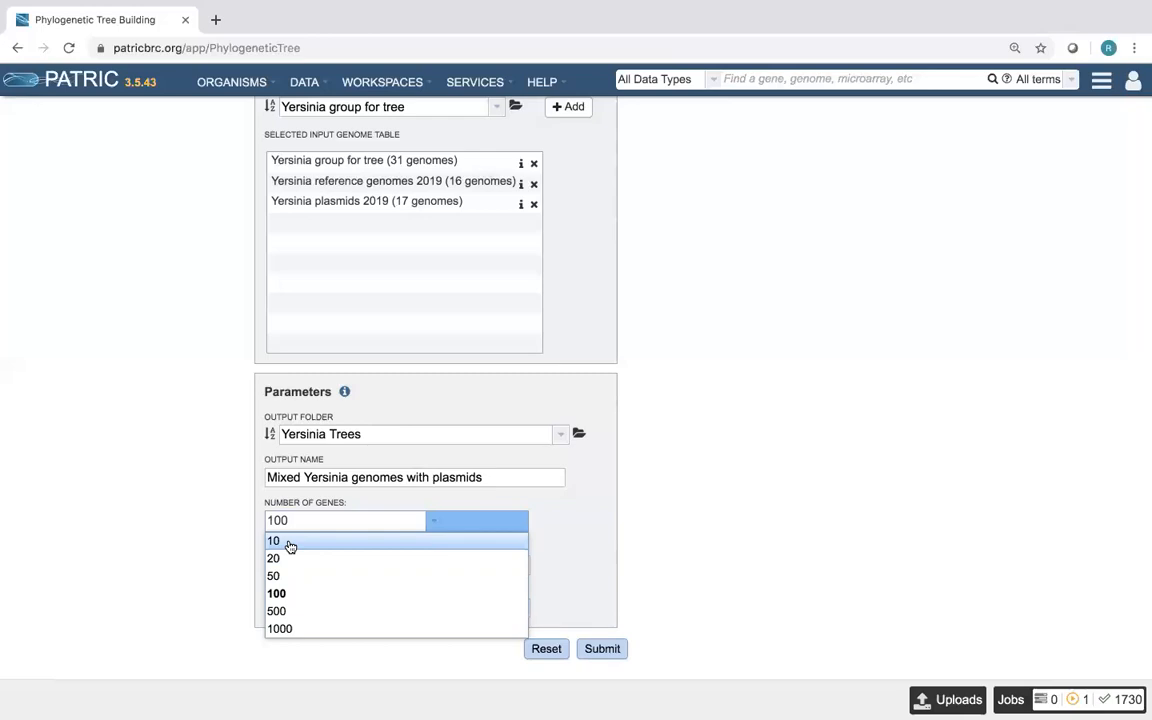
click(289, 546)
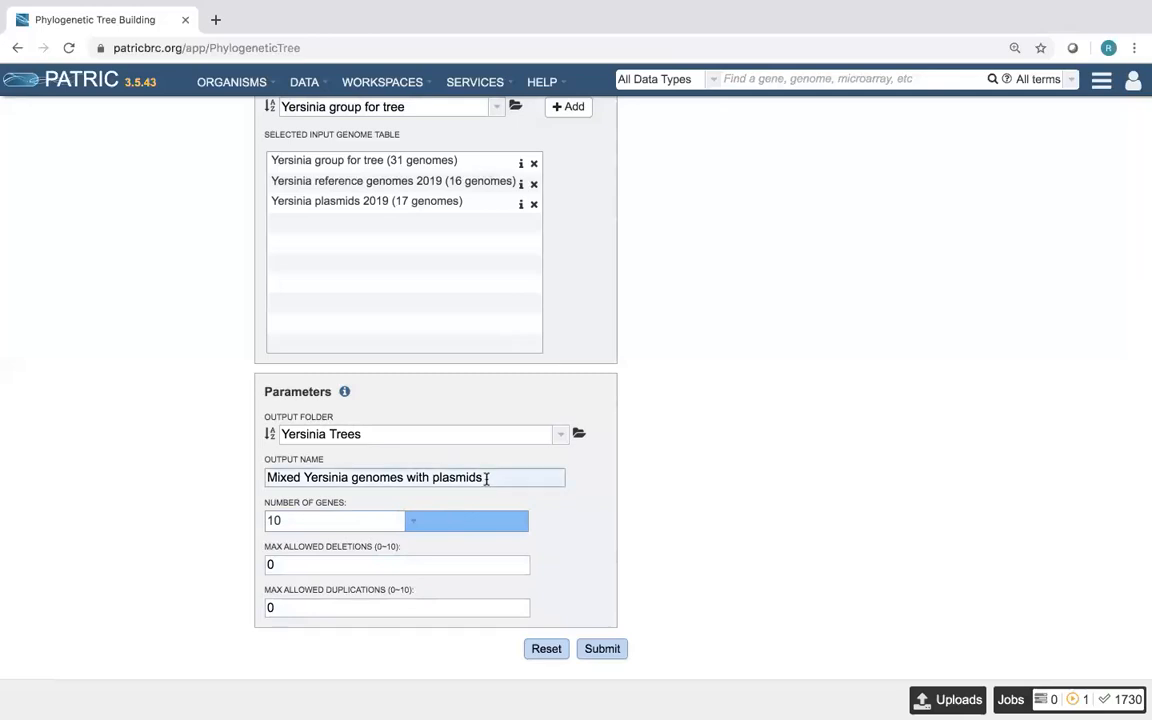
click(603, 649)
scroll(759, 553, down, 1)
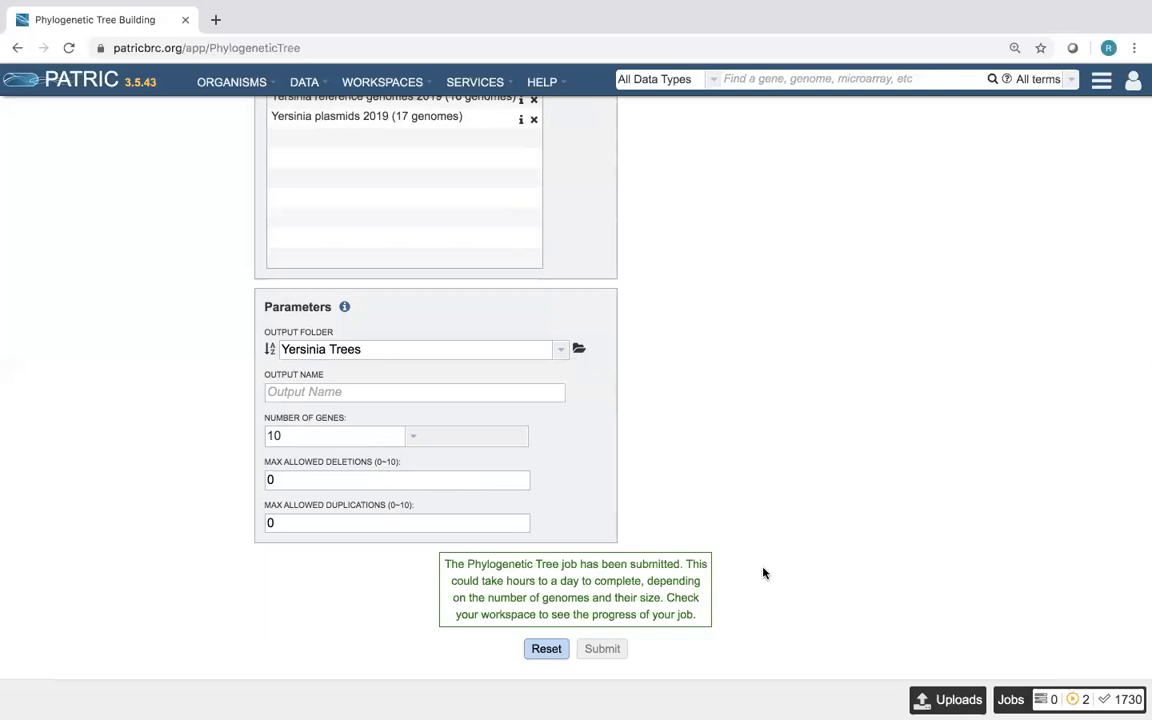
scroll(763, 573, up, 1)
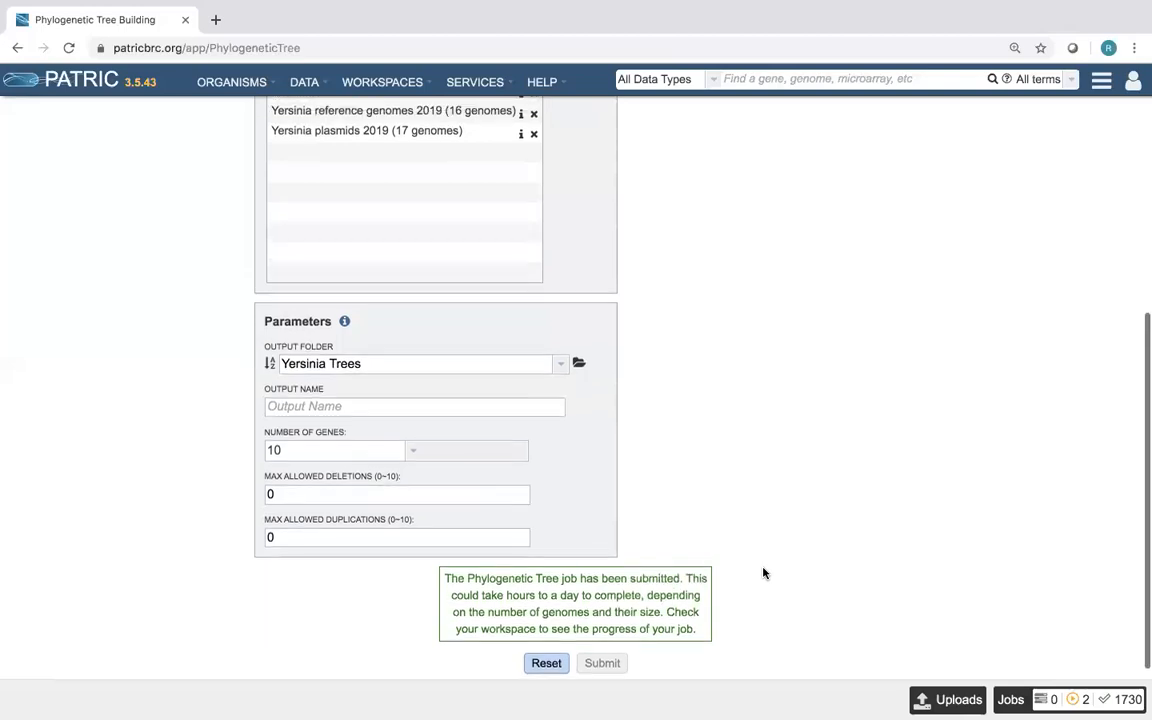
scroll(763, 573, down, 1)
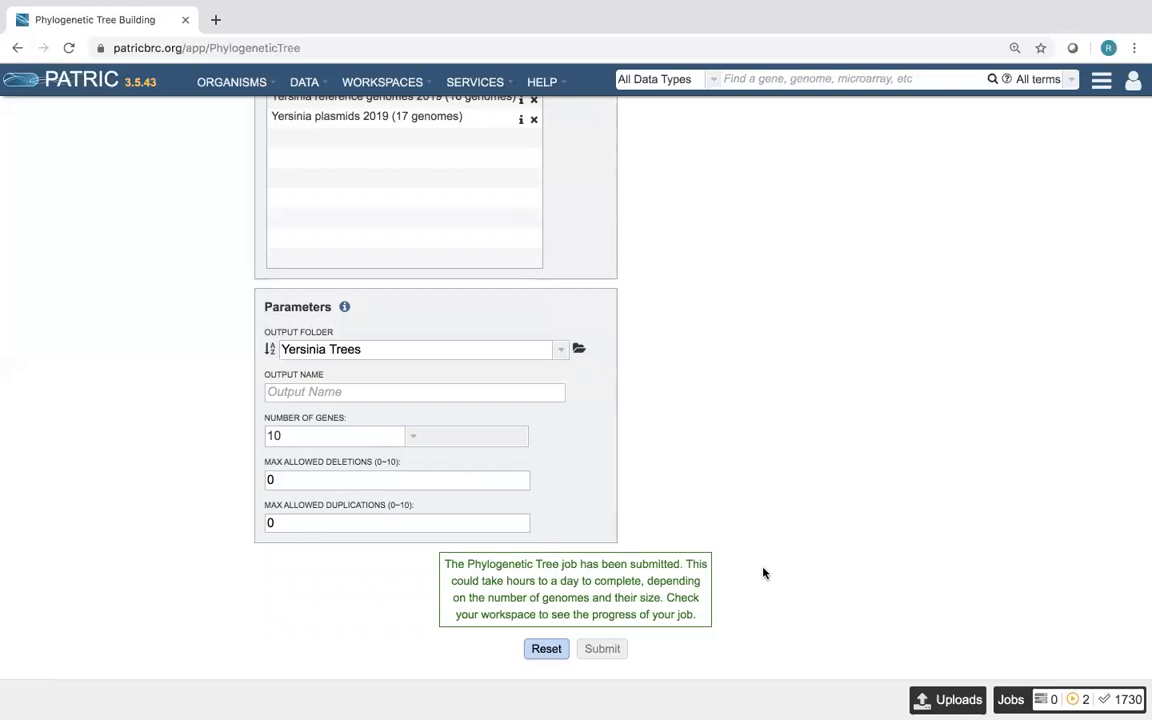
Remove the "Yersinia plasmids 2019" group from the input genome table and name the output of the new job "Yersina genomes 2019".
scroll(720, 478, up, 5)
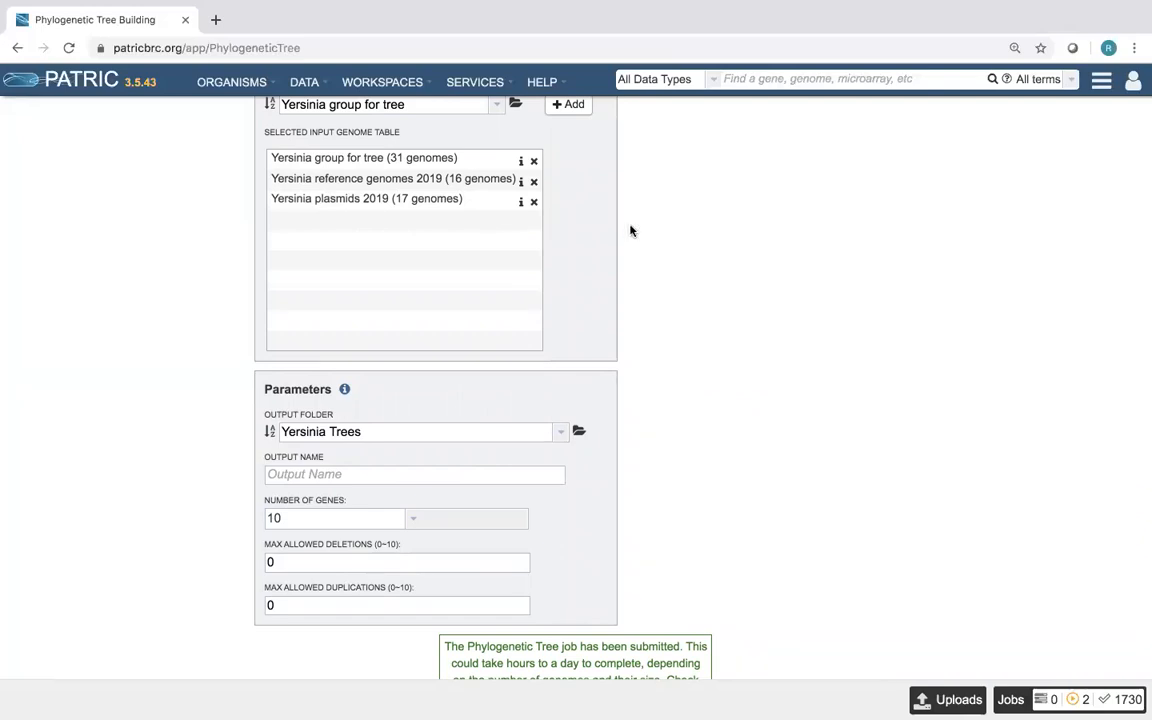
click(534, 203)
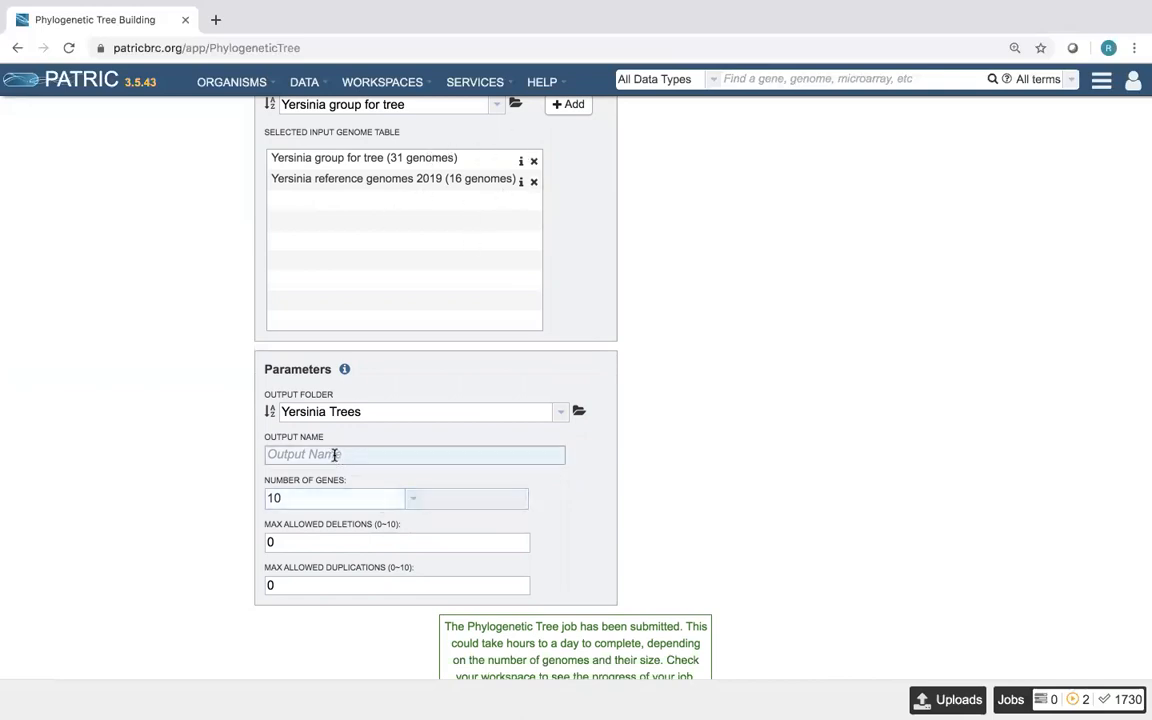
click(335, 455)
text(Y)
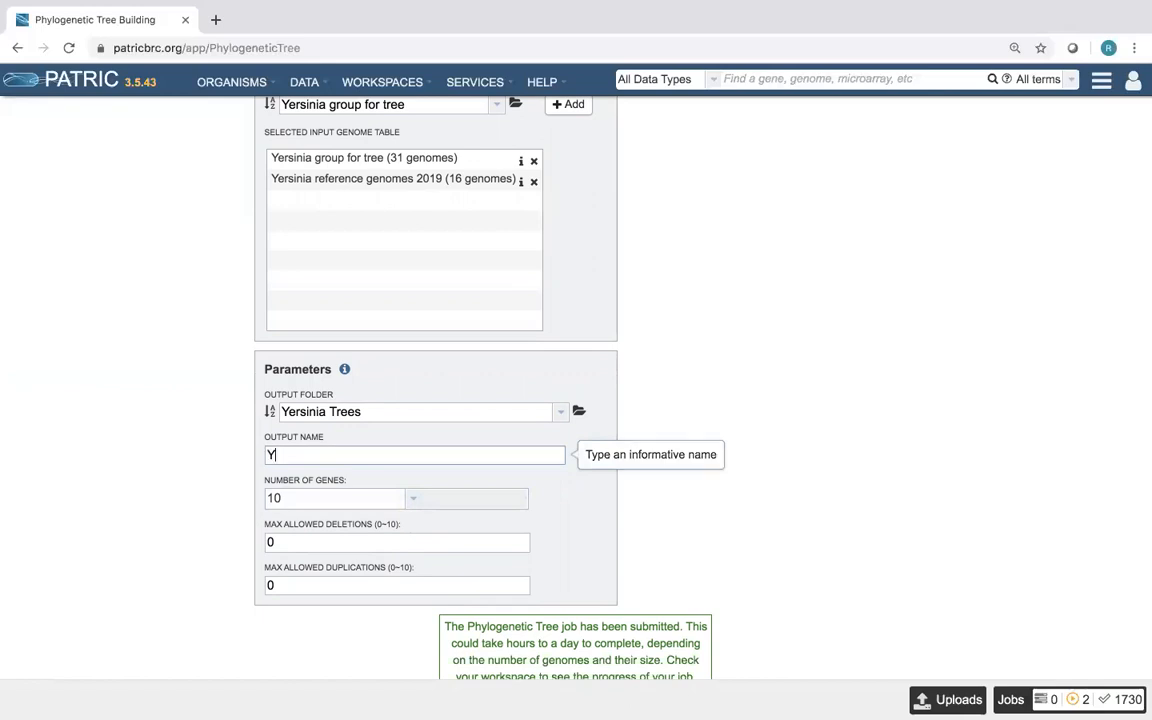
text(ersub)
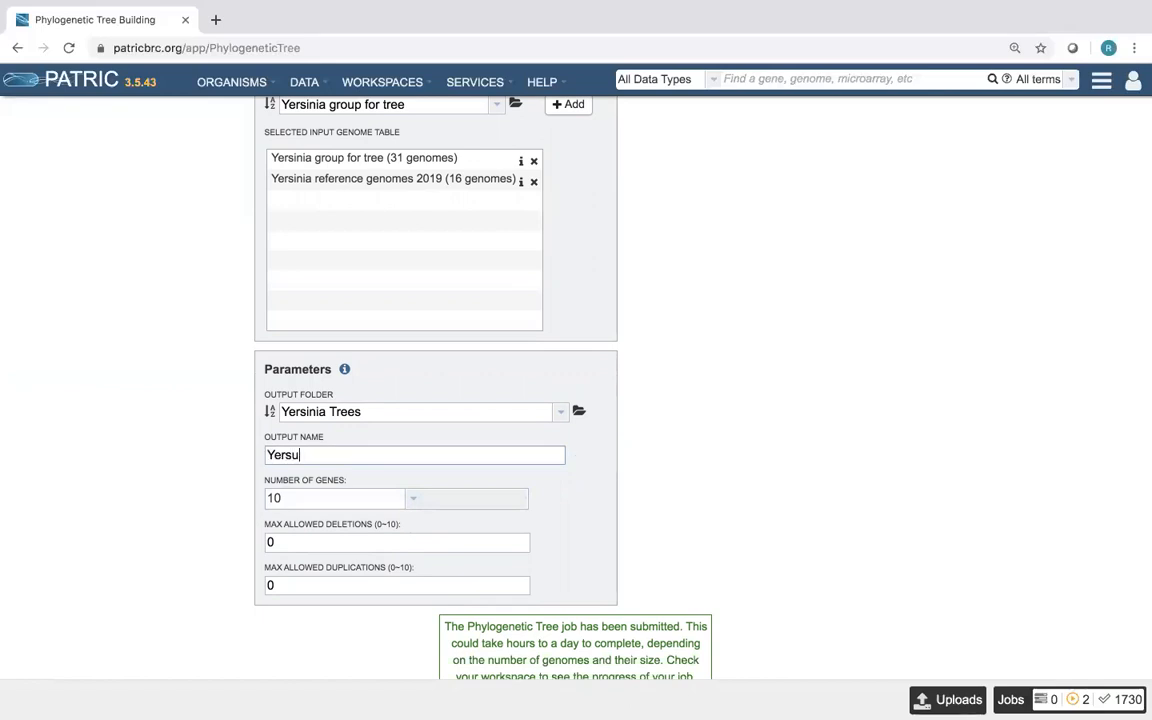
key(BackSpace)
key(BackSpace)
text(ina genomes 2019)
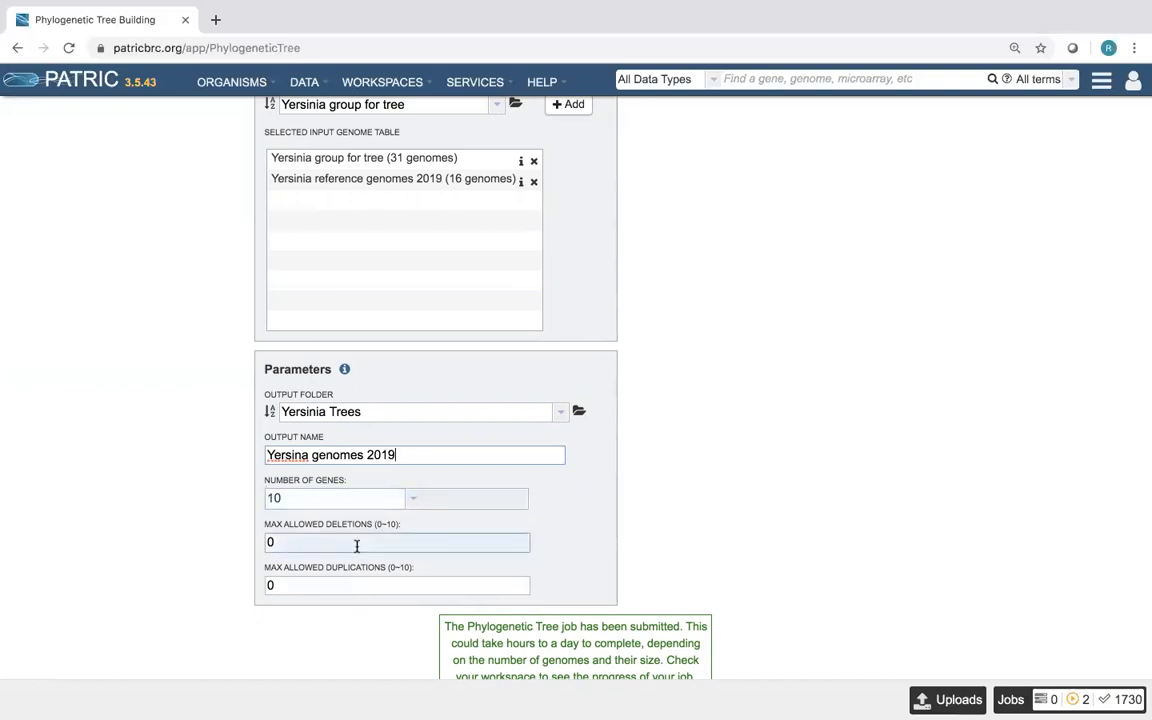
Submit the second phylogenetic tree job, the one without the plasmid group.
scroll(358, 548, down, 1)
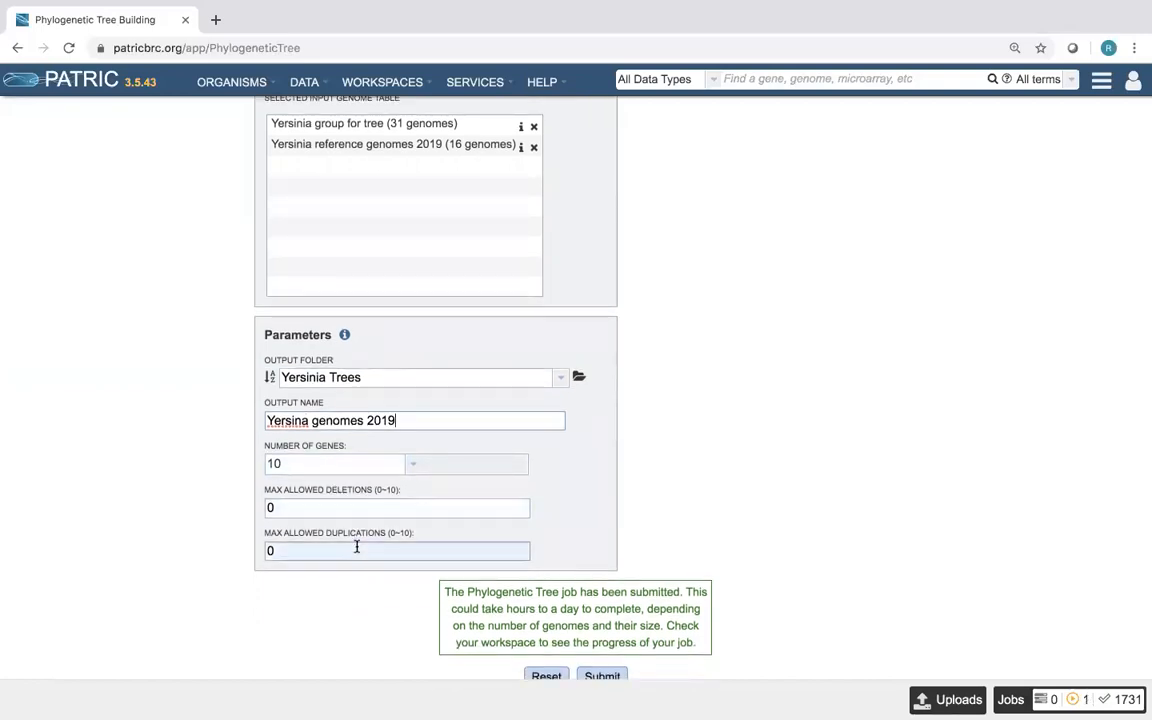
scroll(740, 419, down, 1)
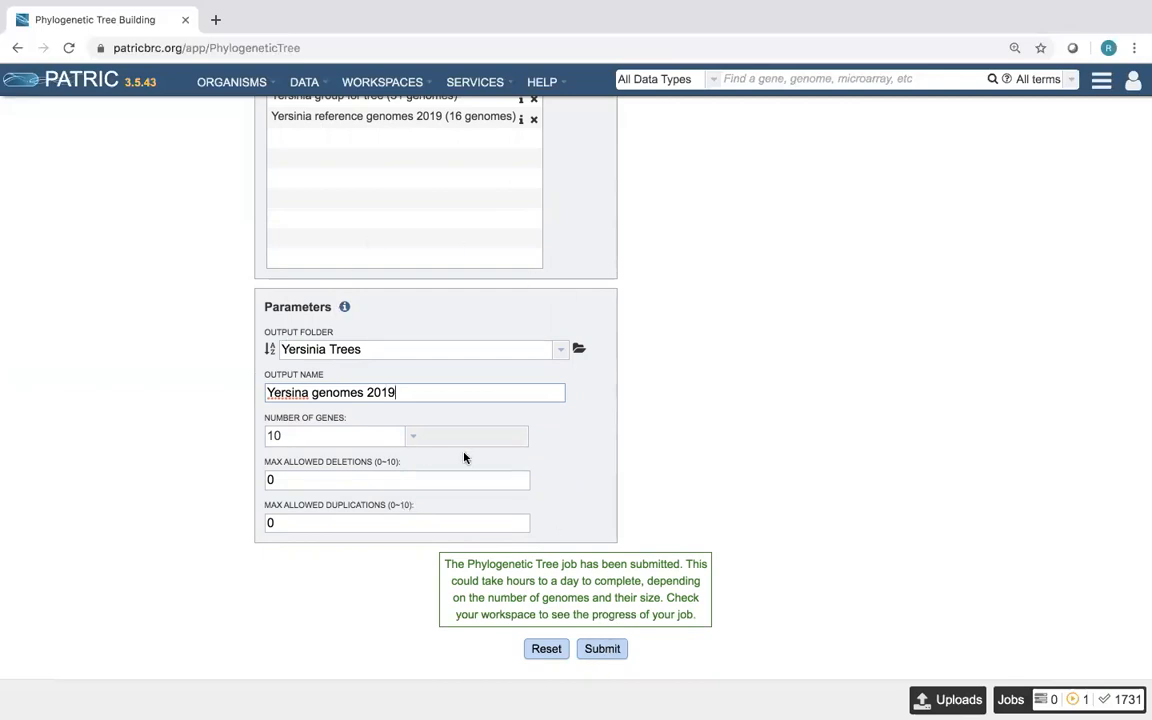
click(604, 650)
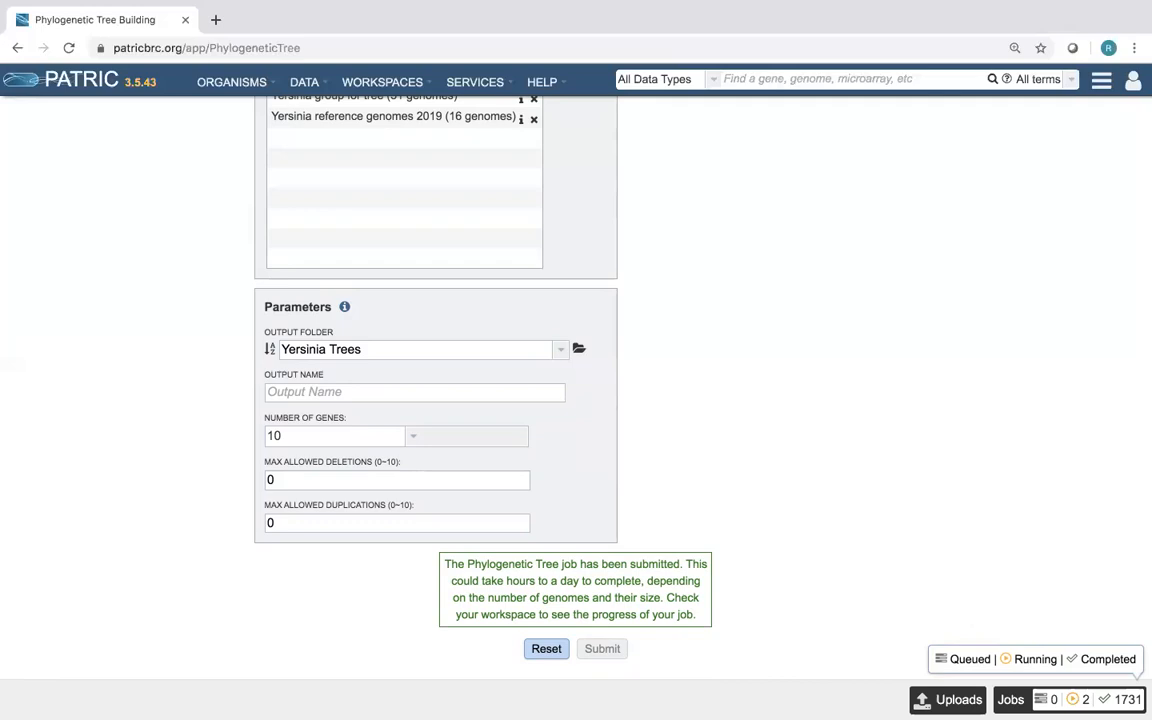
Open the job status list and view the details of the "Mixed Yersinia genomes with plasmids" job.
click(1066, 700)
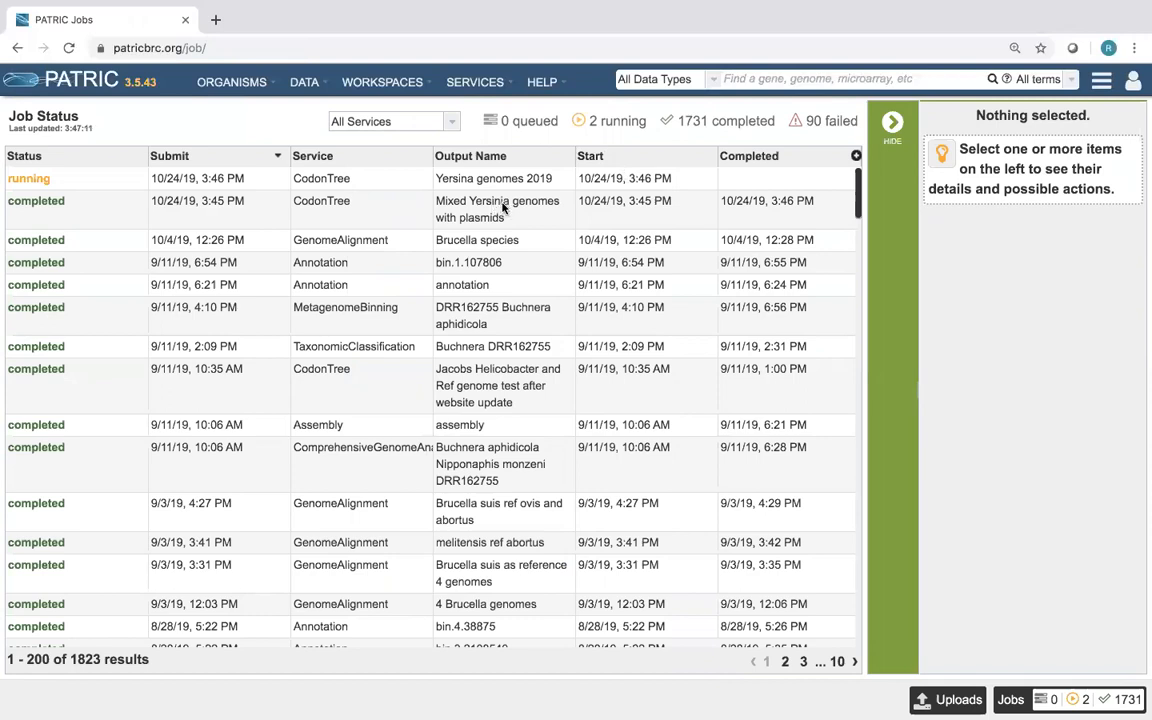
click(504, 207)
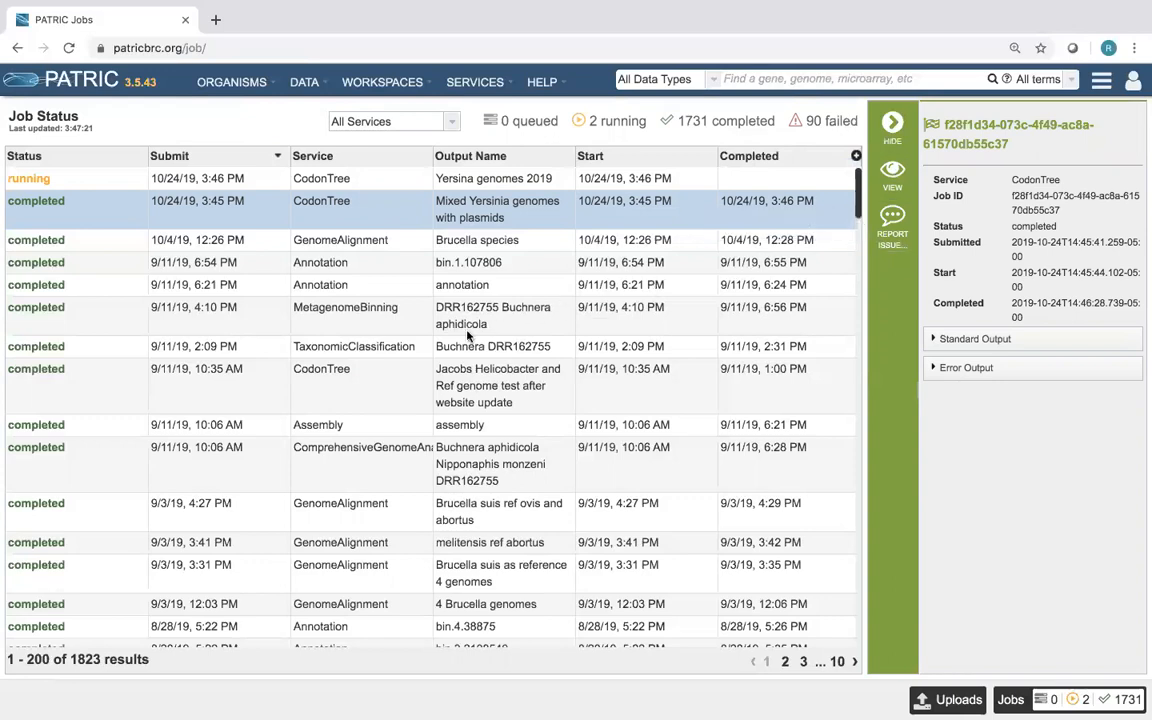
scroll(467, 337, down, 5)
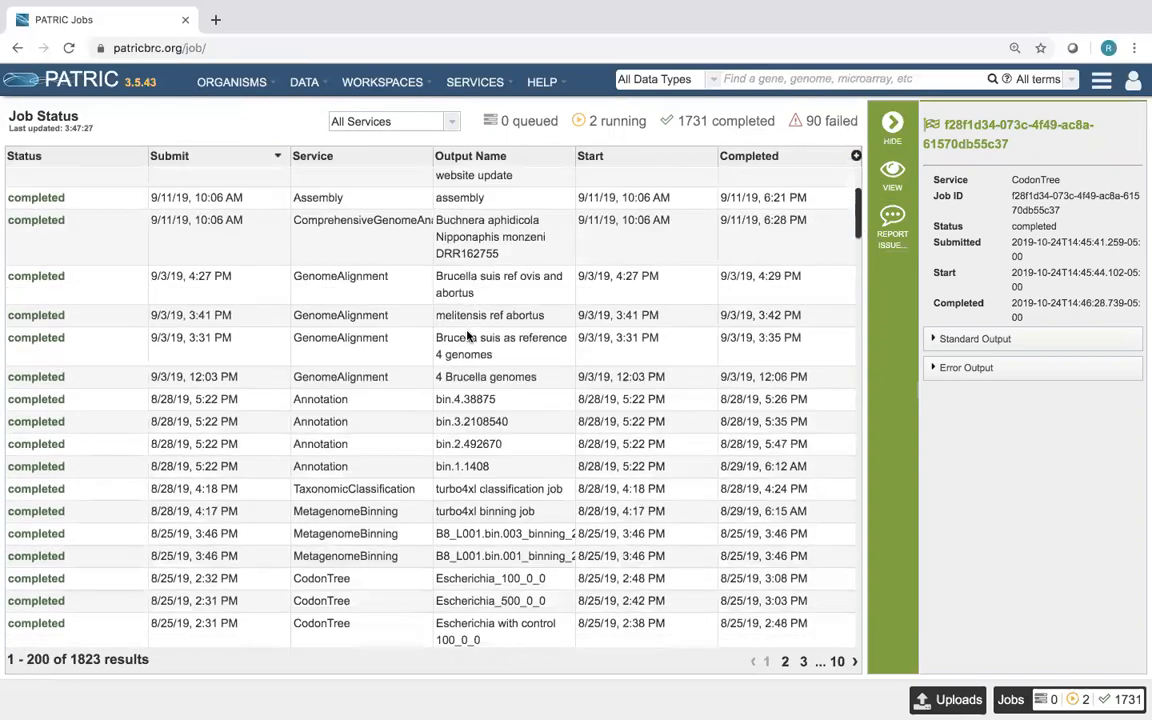
scroll(467, 337, up, 5)
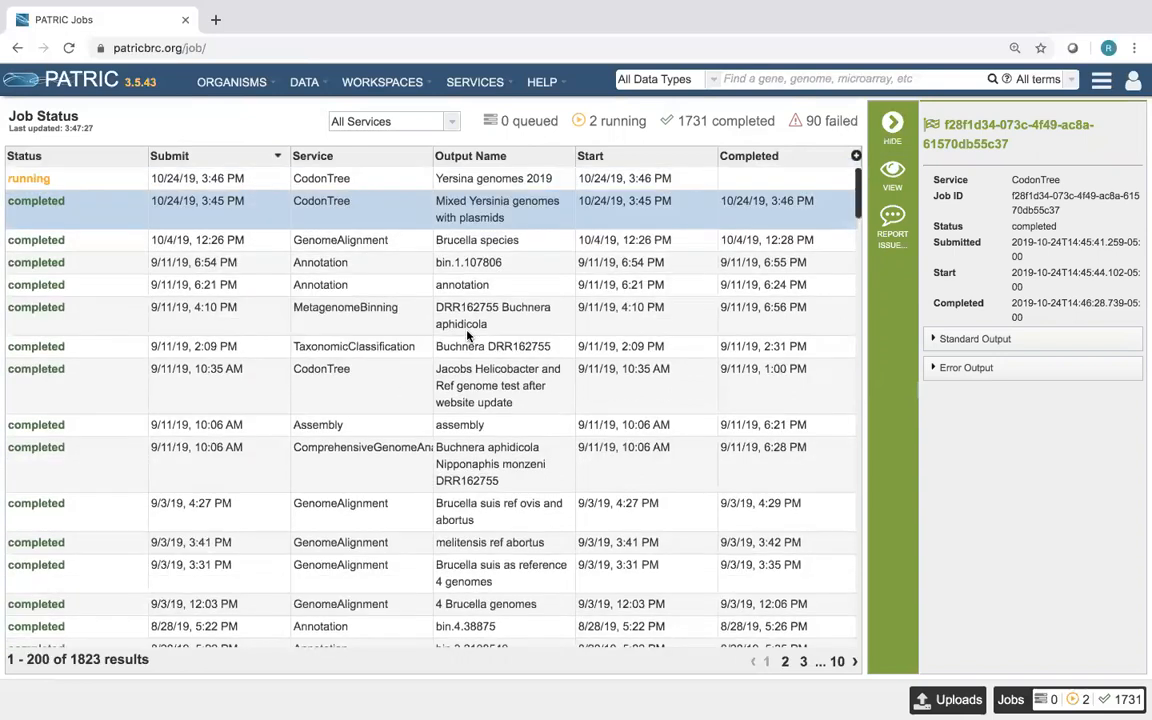
Look at the issue report form for the completed CodonTree job and close it without submitting.
click(894, 218)
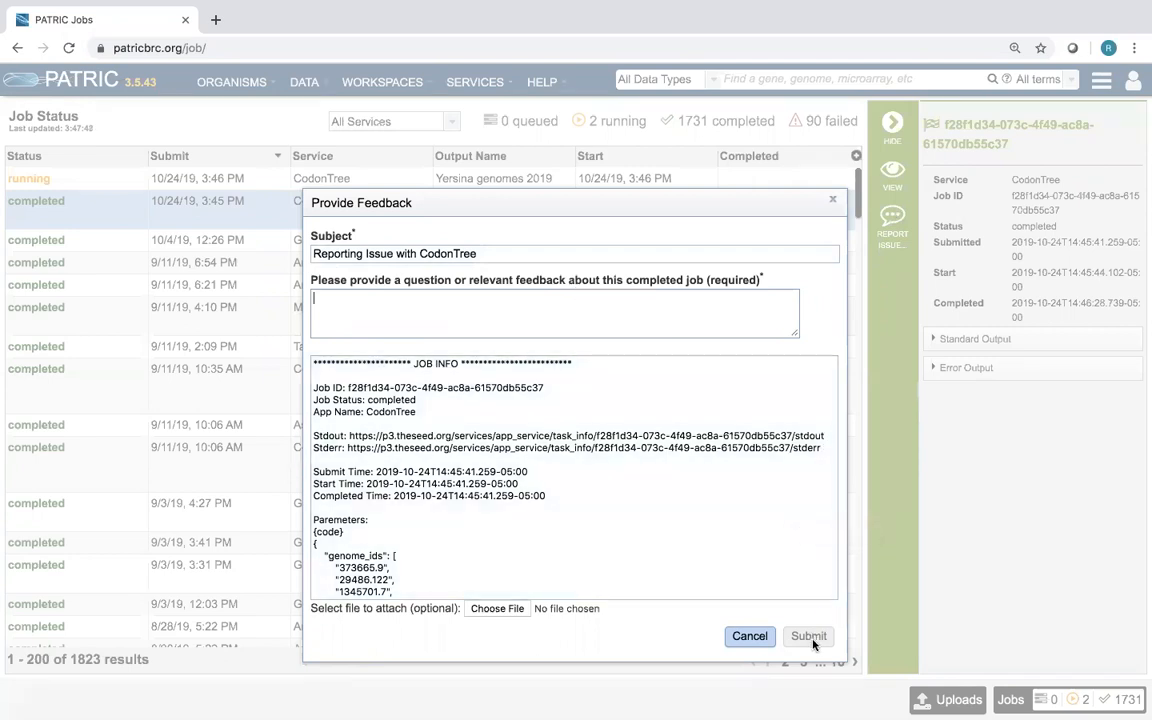
click(831, 199)
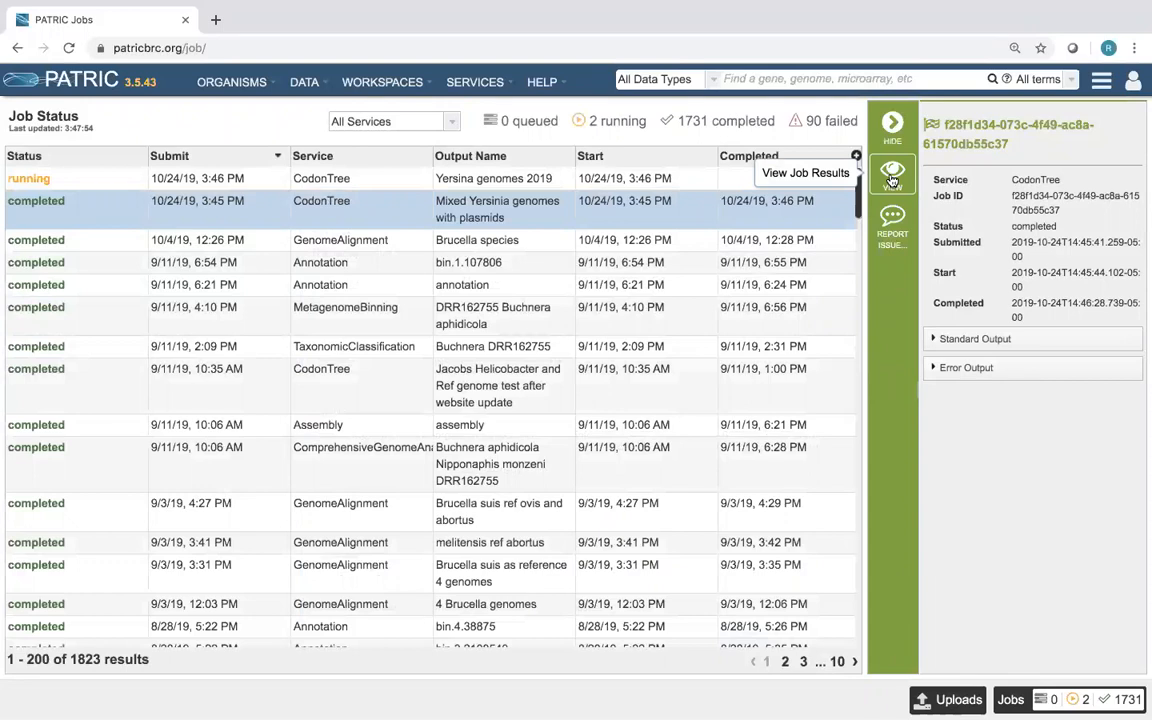
Open the results of the "Mixed Yersinia genomes with plasmids" job and view its HTML report.
click(892, 176)
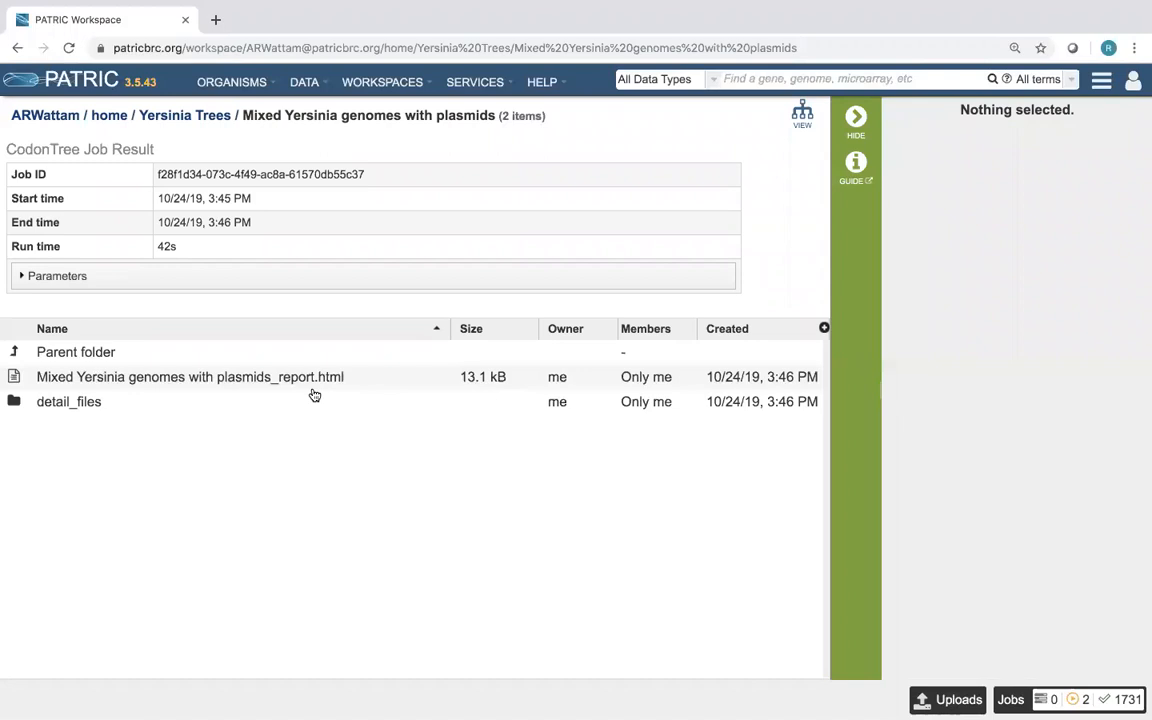
click(199, 381)
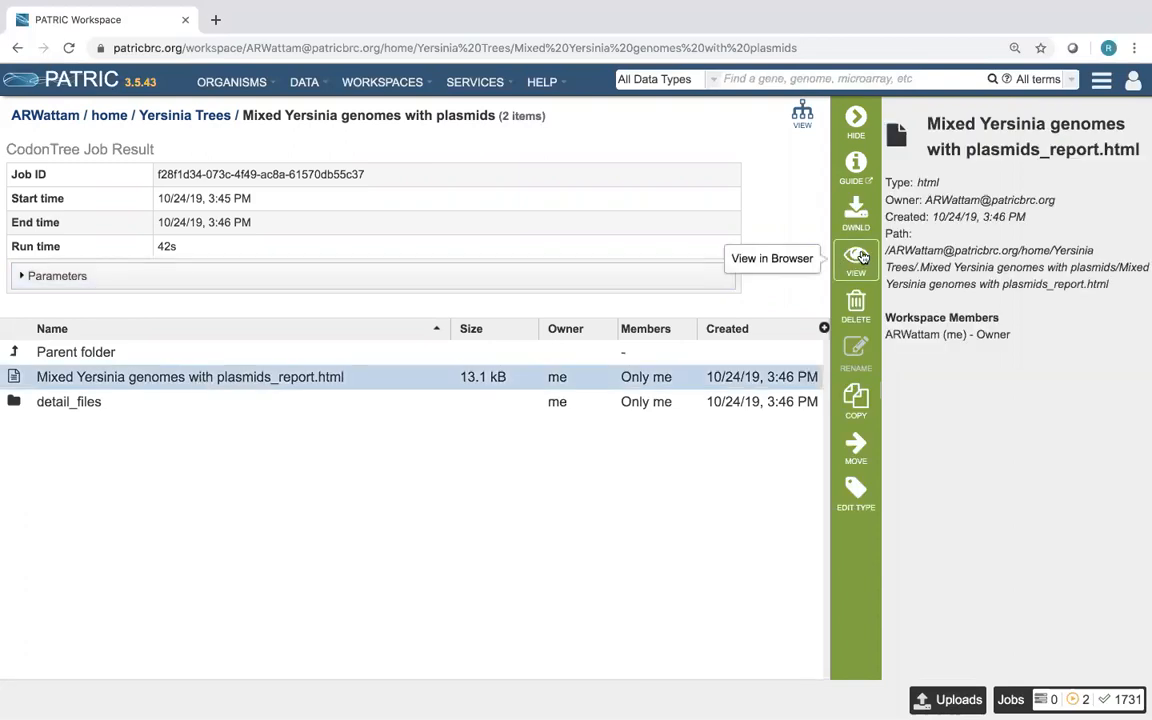
click(858, 258)
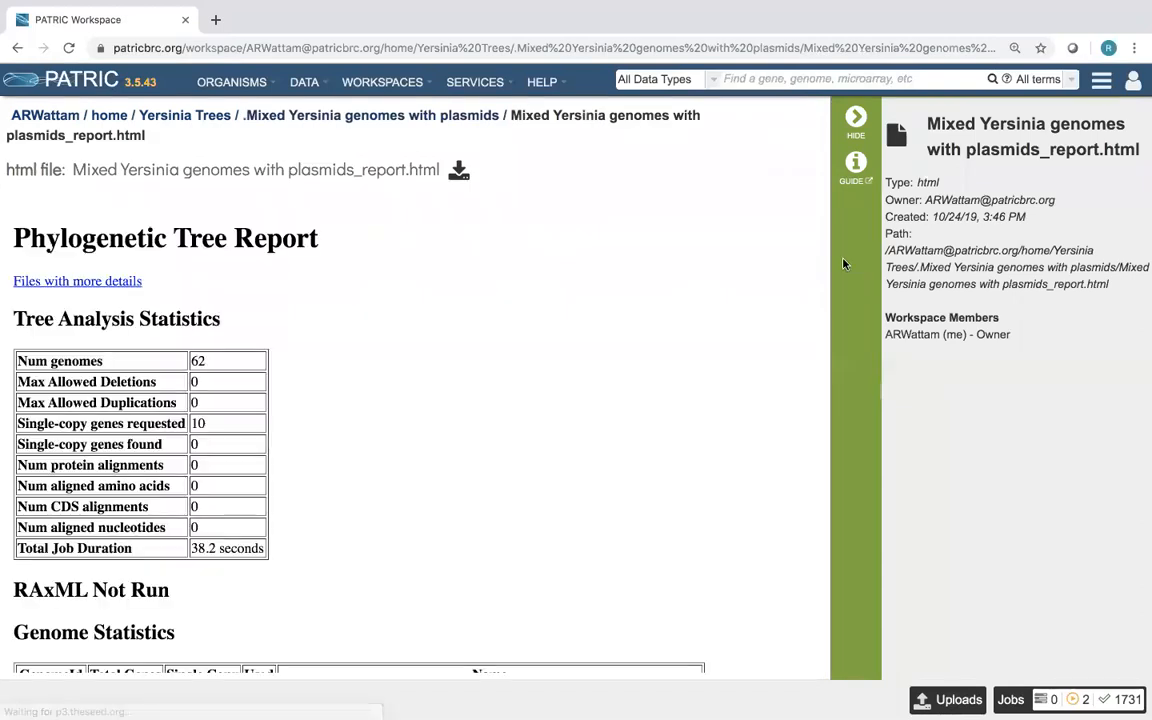
Examine the report's Tree Analysis Statistics and Genome Statistics tables, continuing to the strategies section at the end.
scroll(416, 381, down, 1)
scroll(416, 381, up, 1)
scroll(416, 381, down, 1)
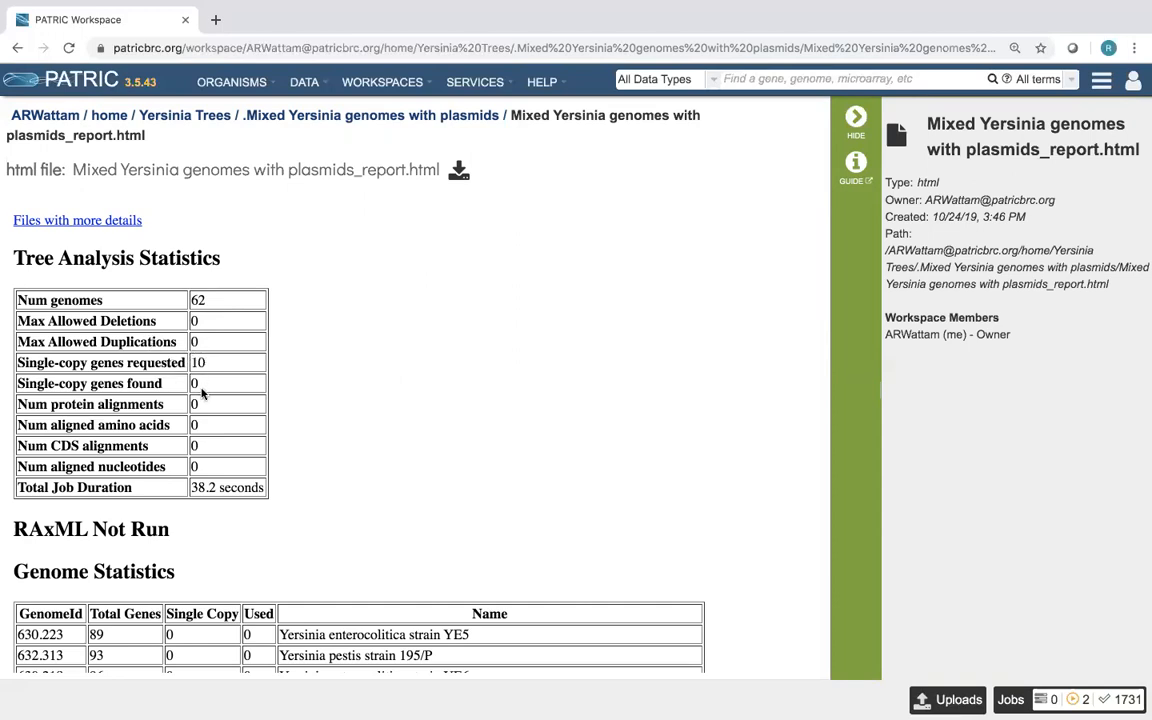
scroll(201, 388, down, 2)
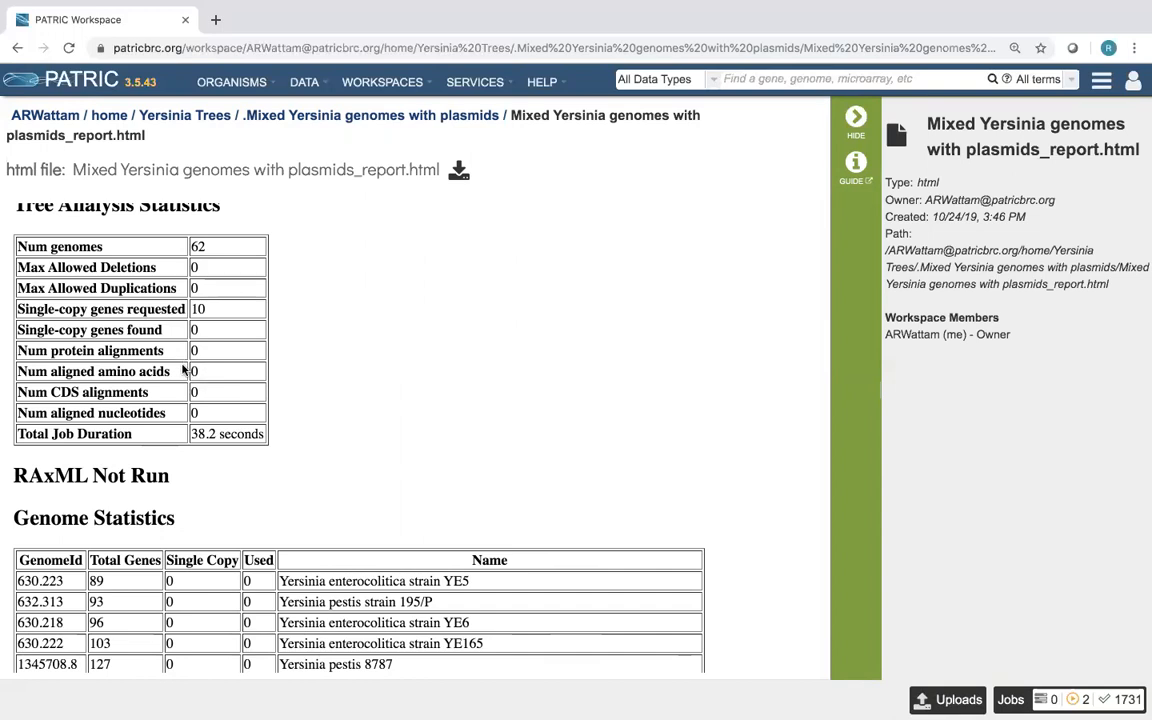
scroll(196, 384, down, 1)
scroll(198, 388, down, 5)
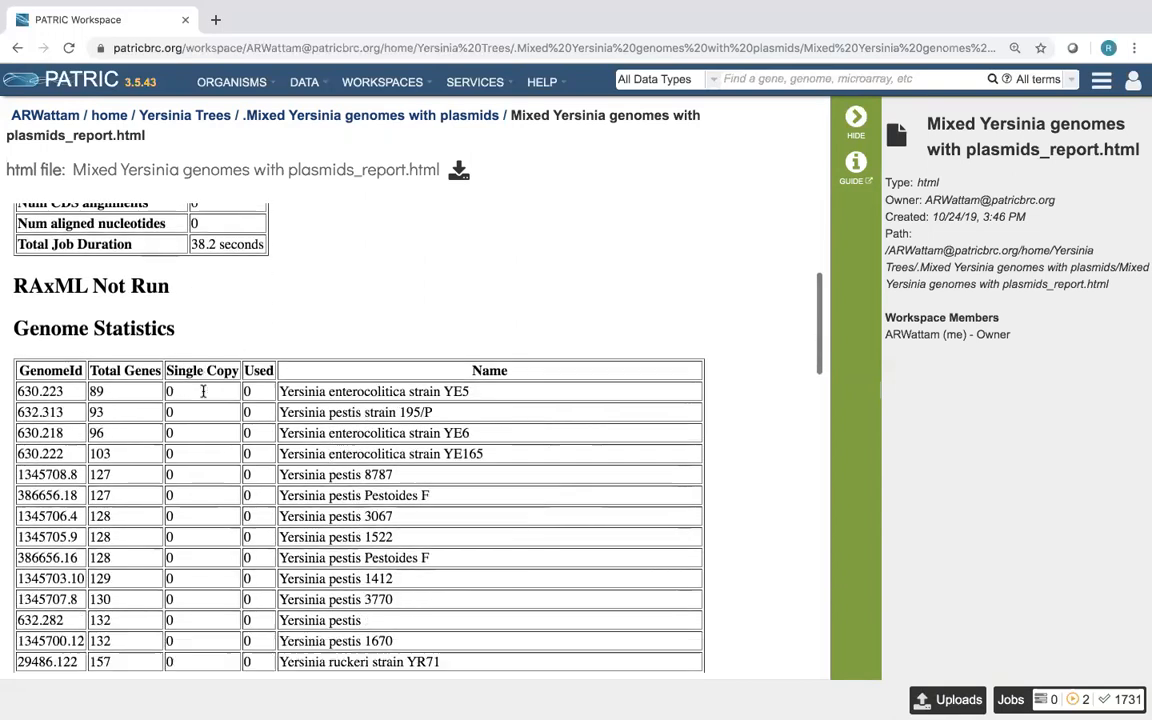
scroll(203, 393, up, 1)
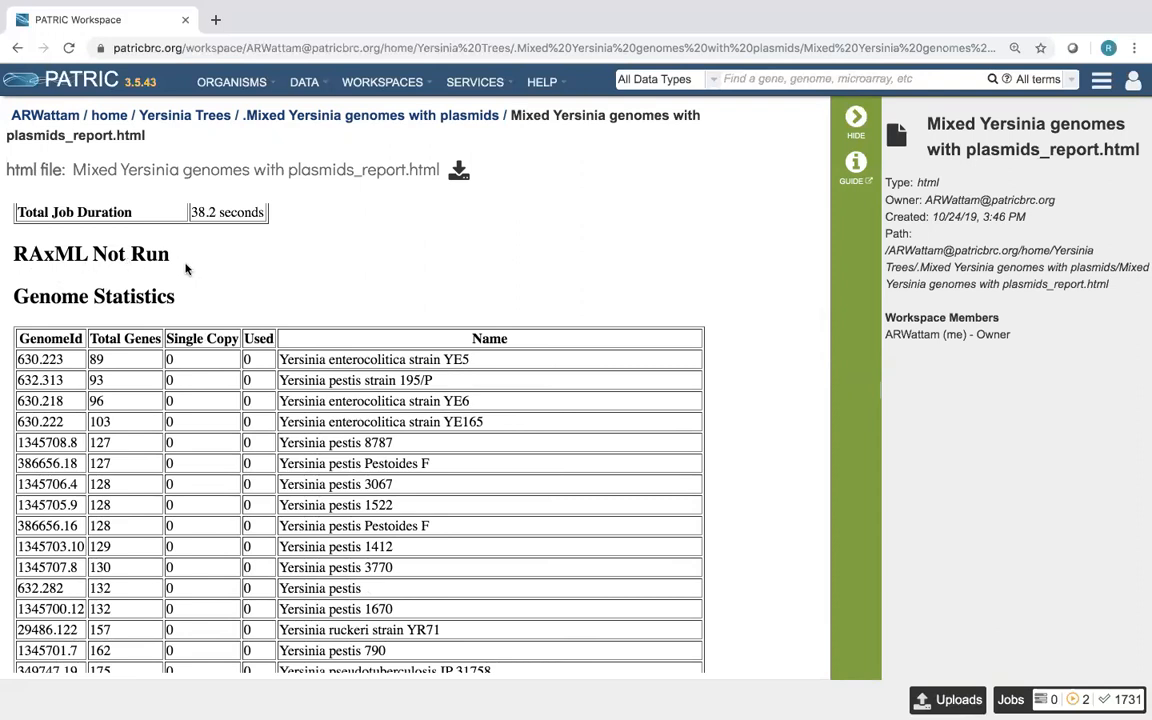
scroll(185, 268, down, 2)
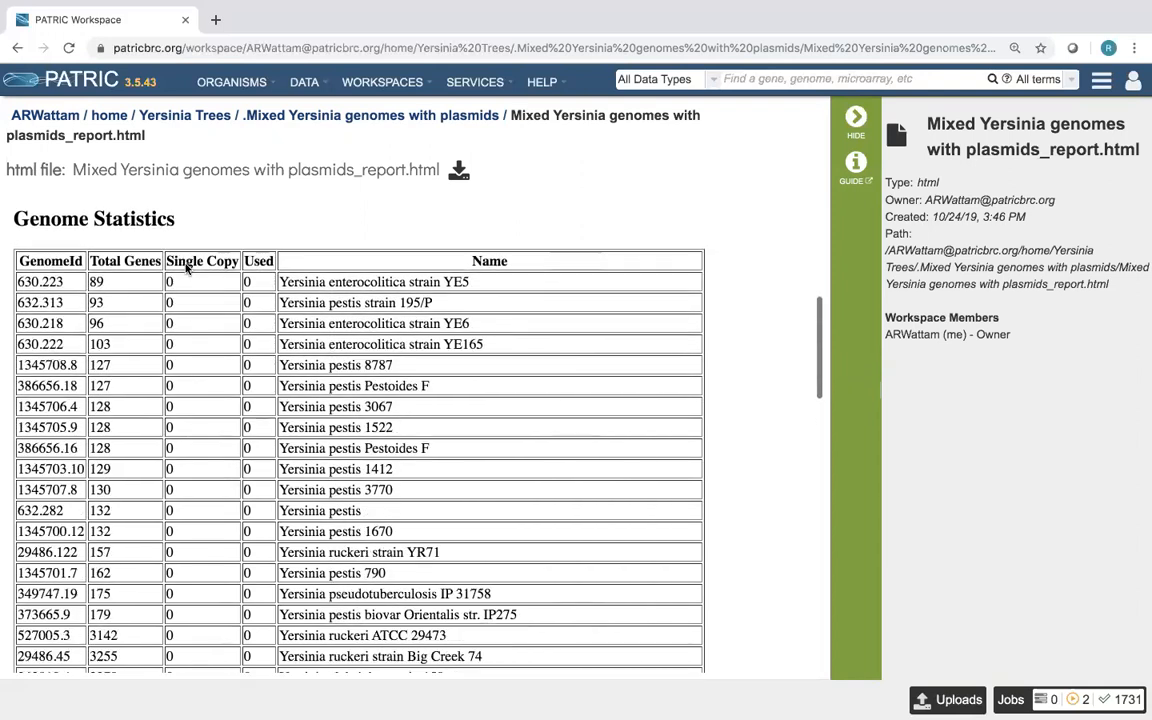
scroll(344, 316, down, 1)
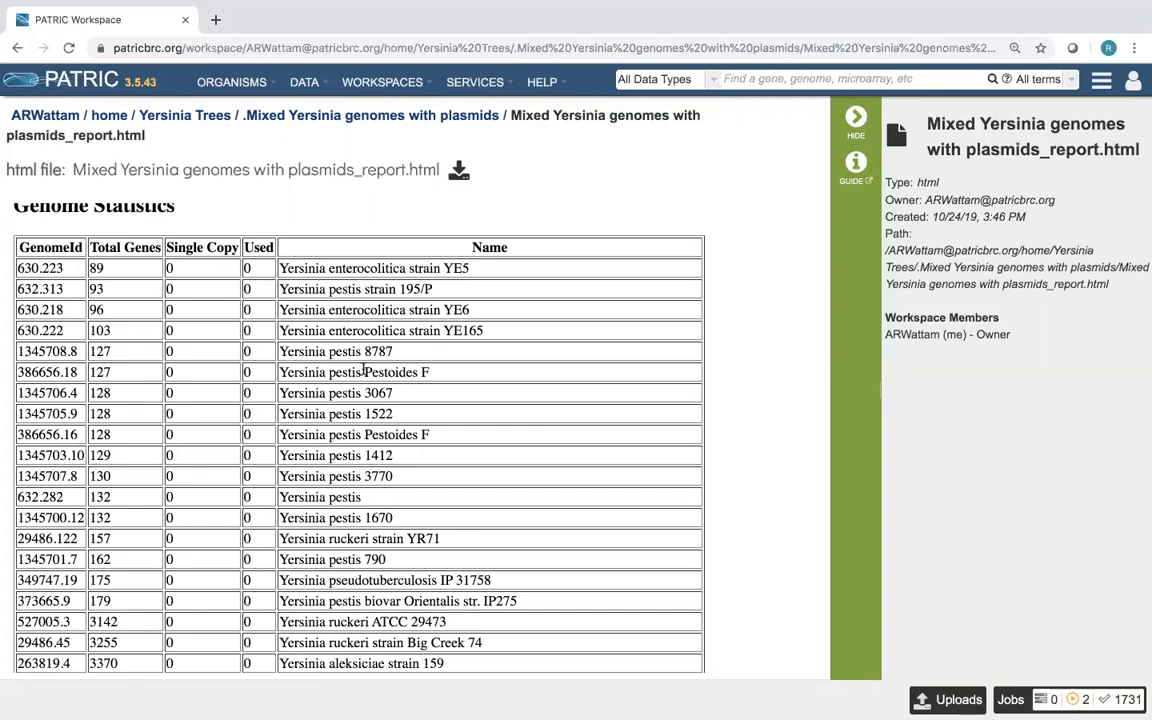
scroll(362, 368, down, 5)
scroll(362, 368, down, 20)
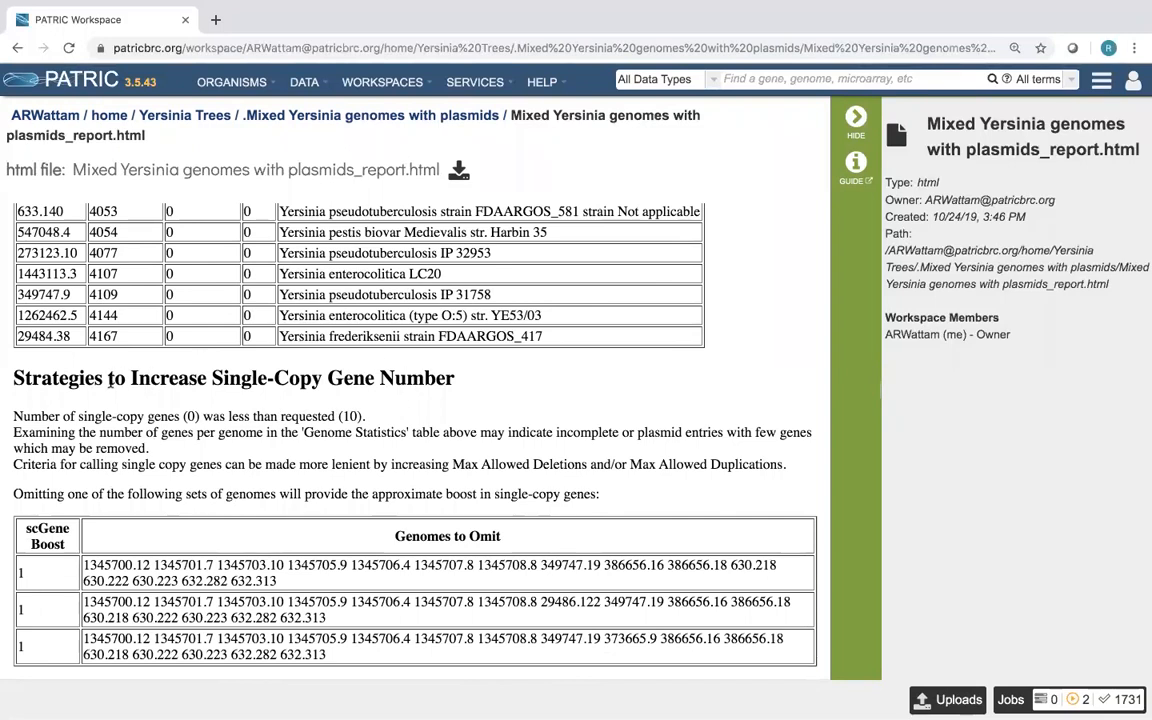
Highlight the heading "Strategies to Increase Single-Copy Gene Number" and the first set of genomes to omit.
drag(12, 377, 469, 382)
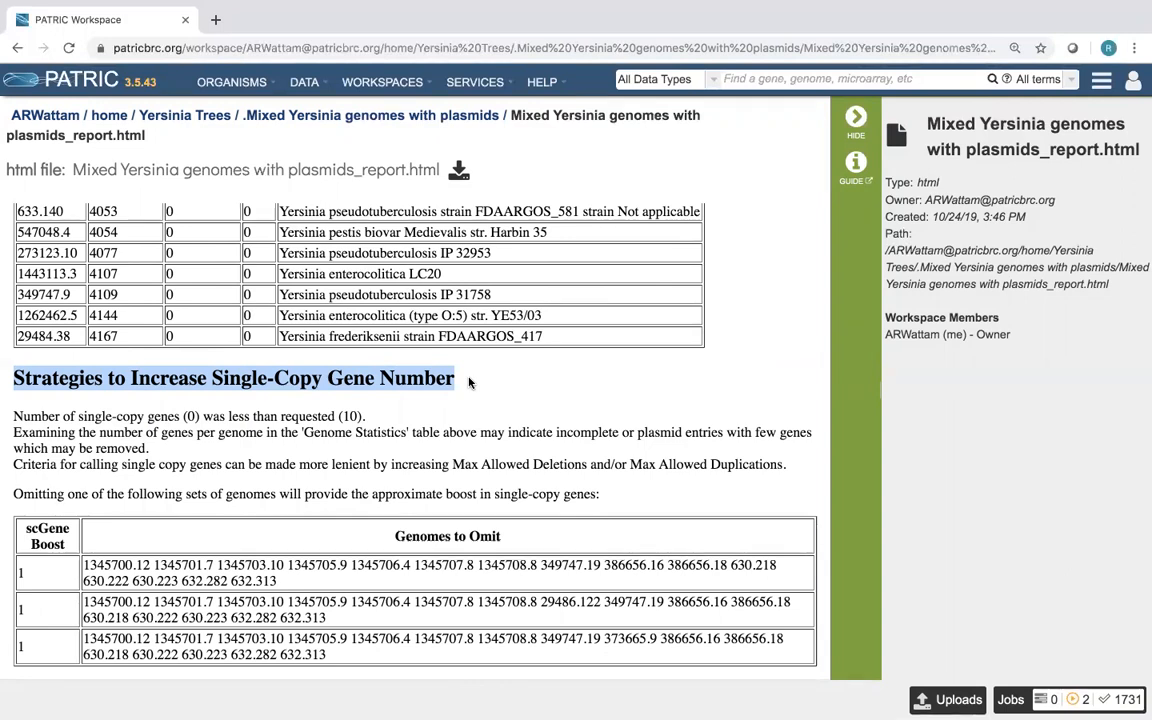
click(147, 568)
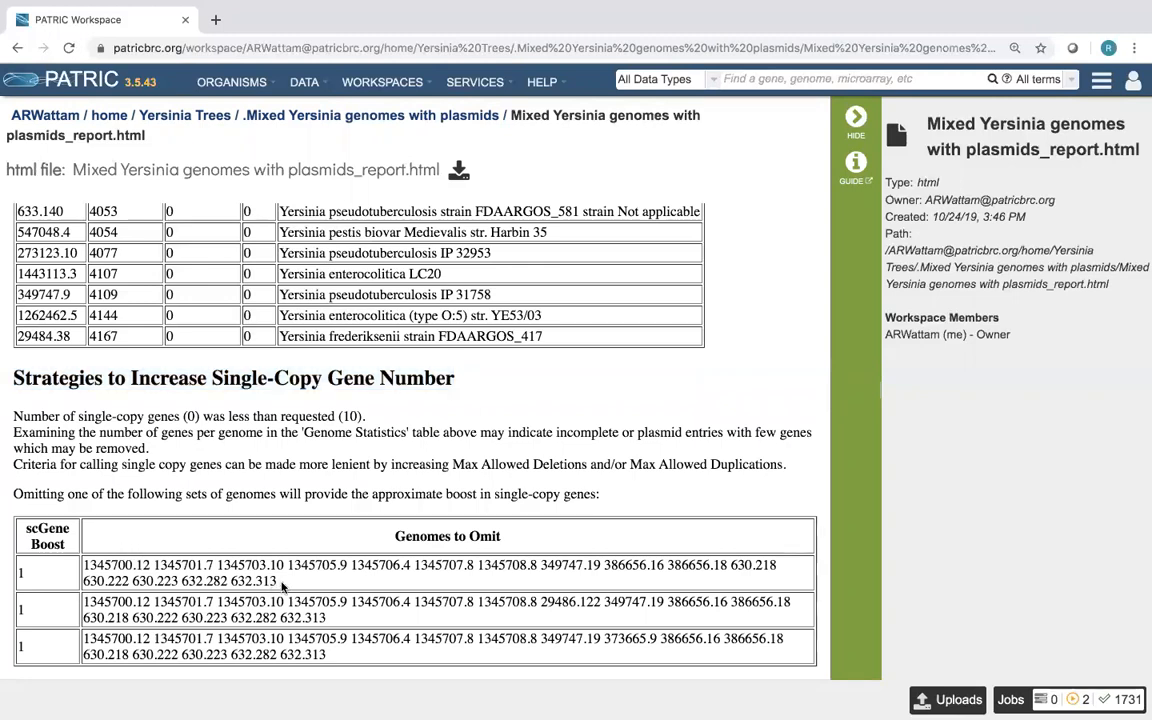
triple_click(236, 567)
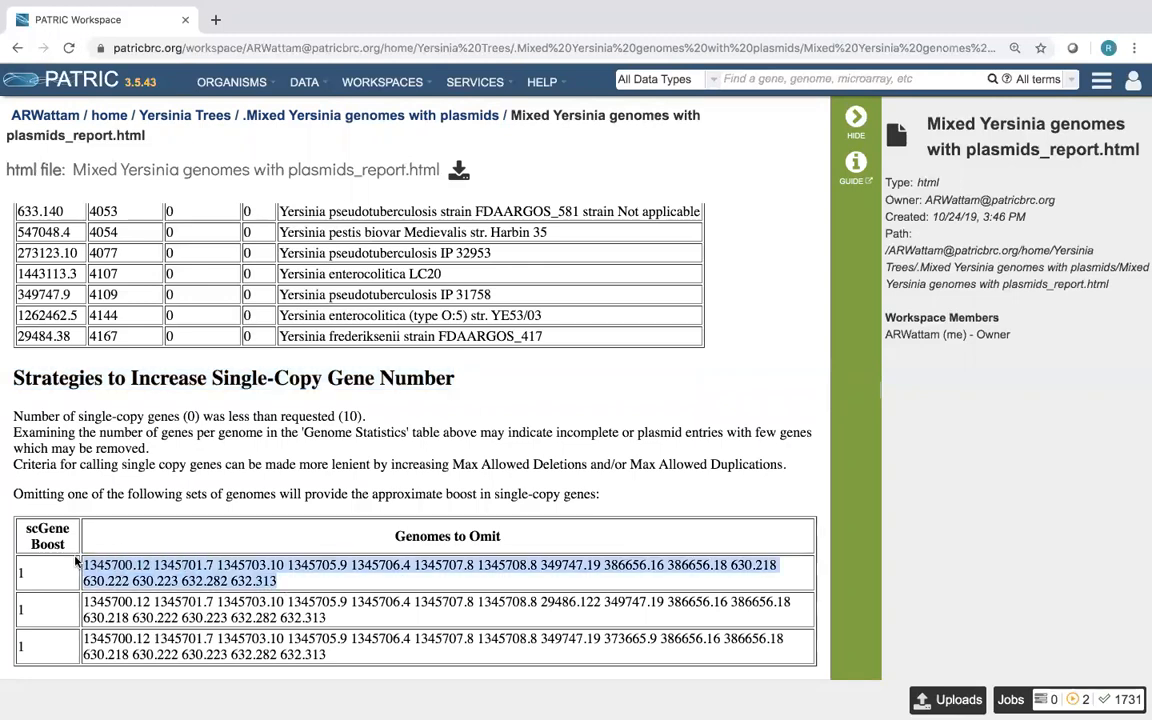
Copy genome ID 632.313 from the first omit set and find its row in the Genome Statistics table.
drag(292, 580, 232, 579)
key(super+c)
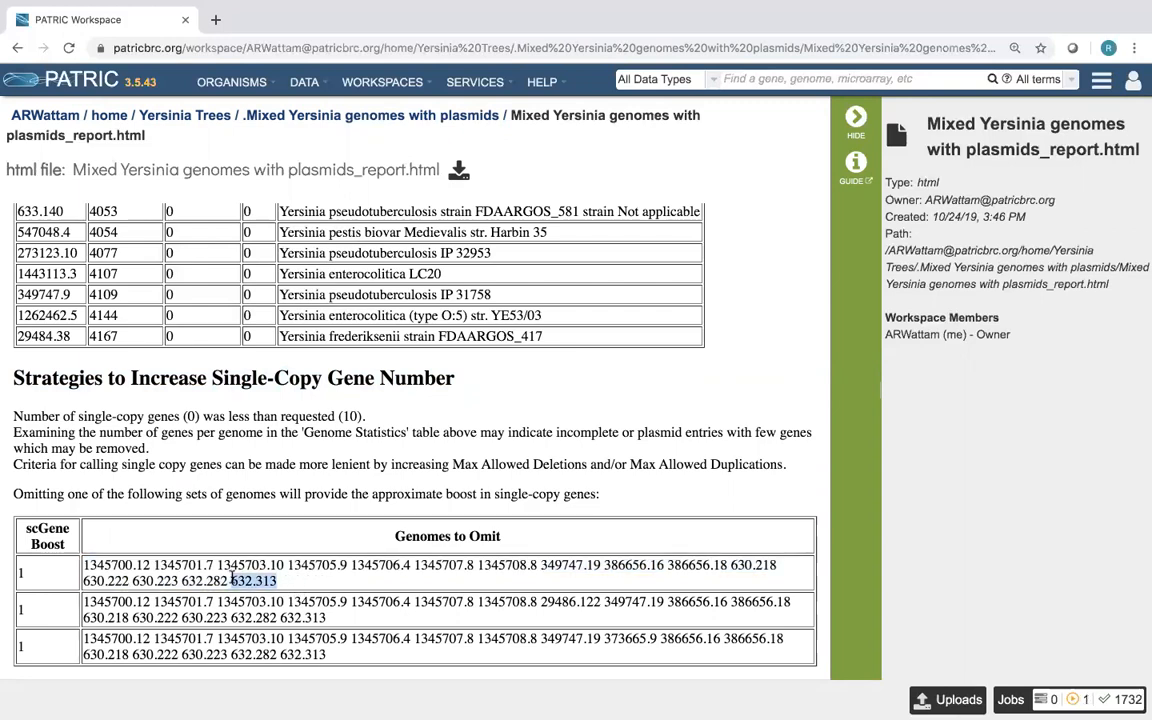
key(super+f)
key(super+v)
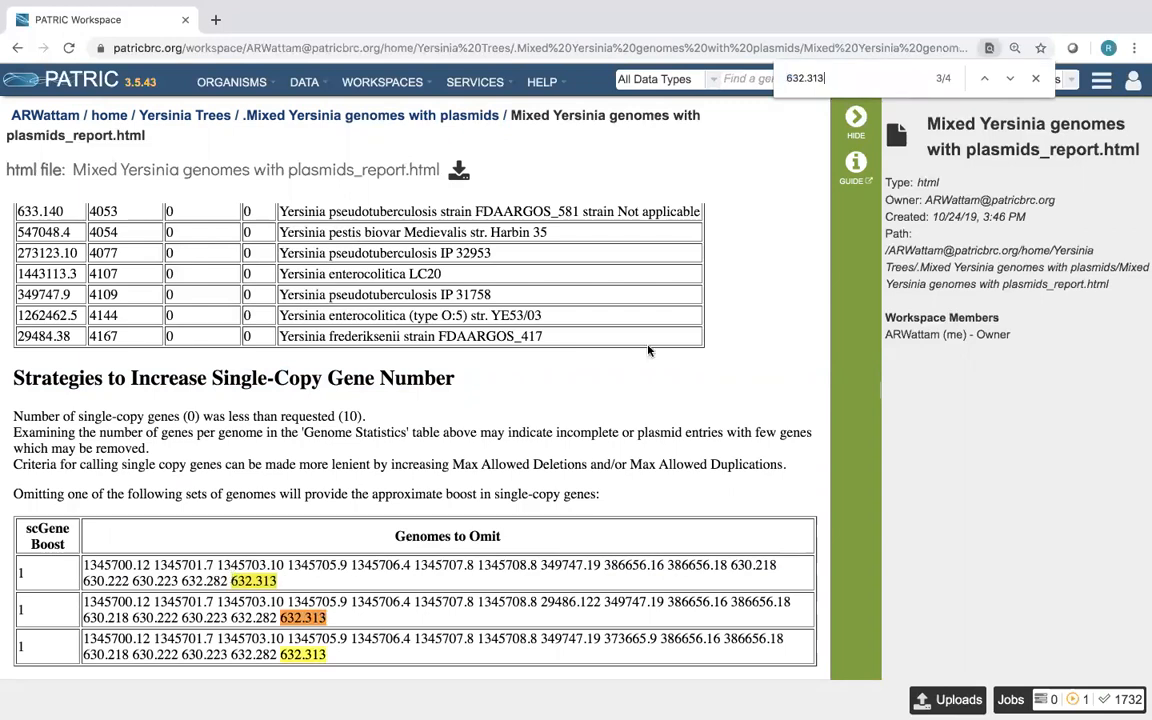
click(1010, 79)
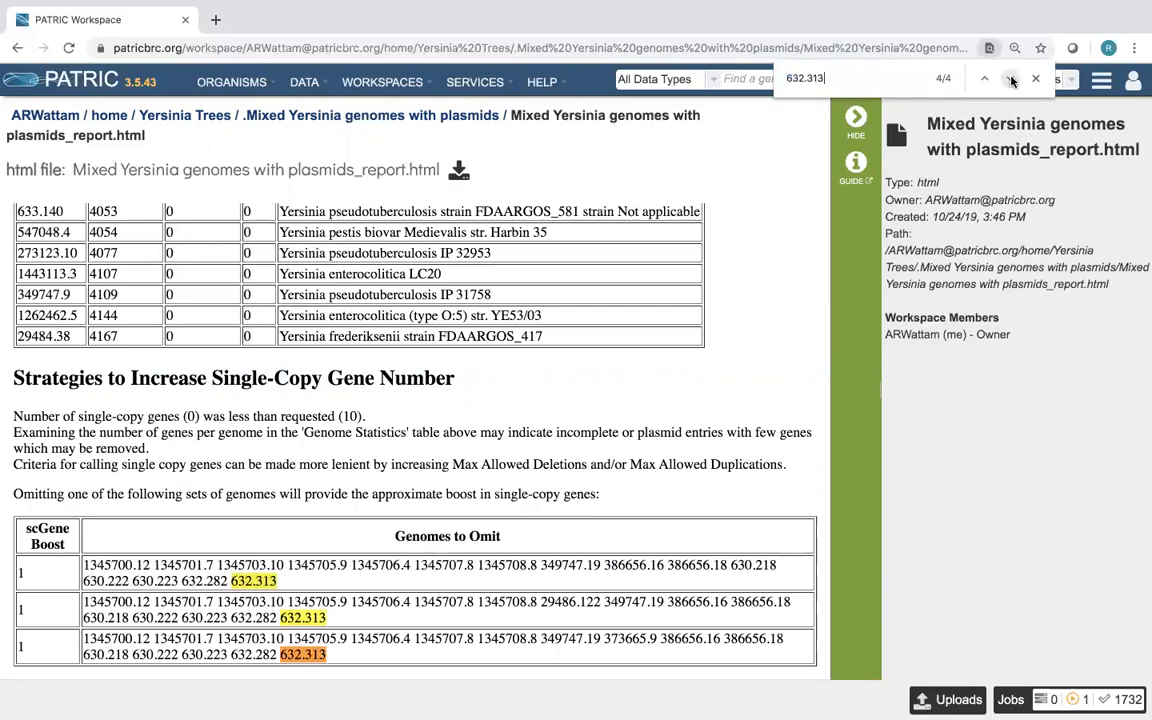
click(1011, 79)
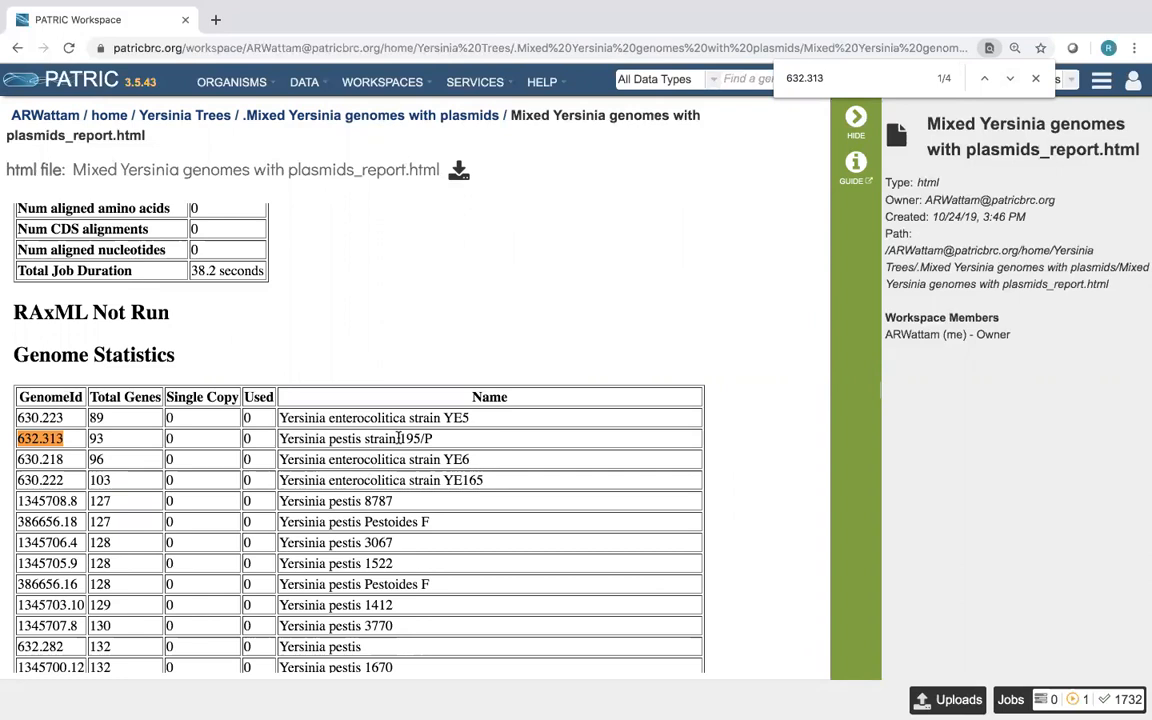
End the page search and review the Genome Statistics table and the suggested genomes to omit again.
scroll(522, 489, down, 15)
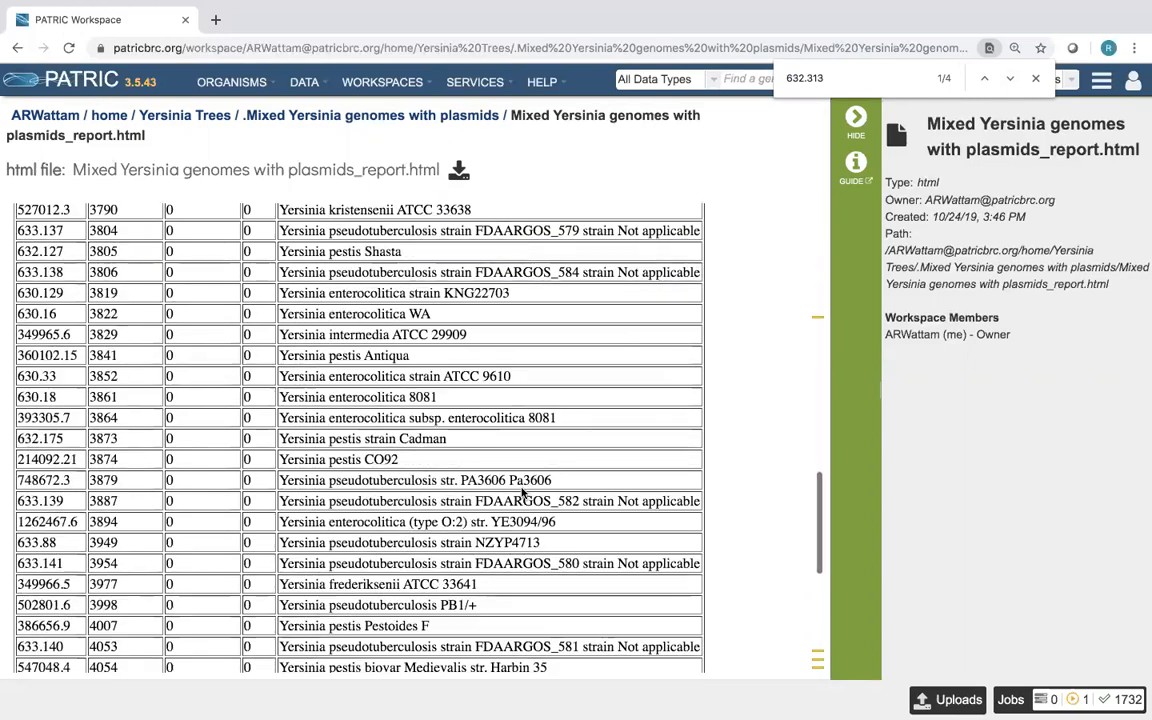
scroll(522, 489, down, 5)
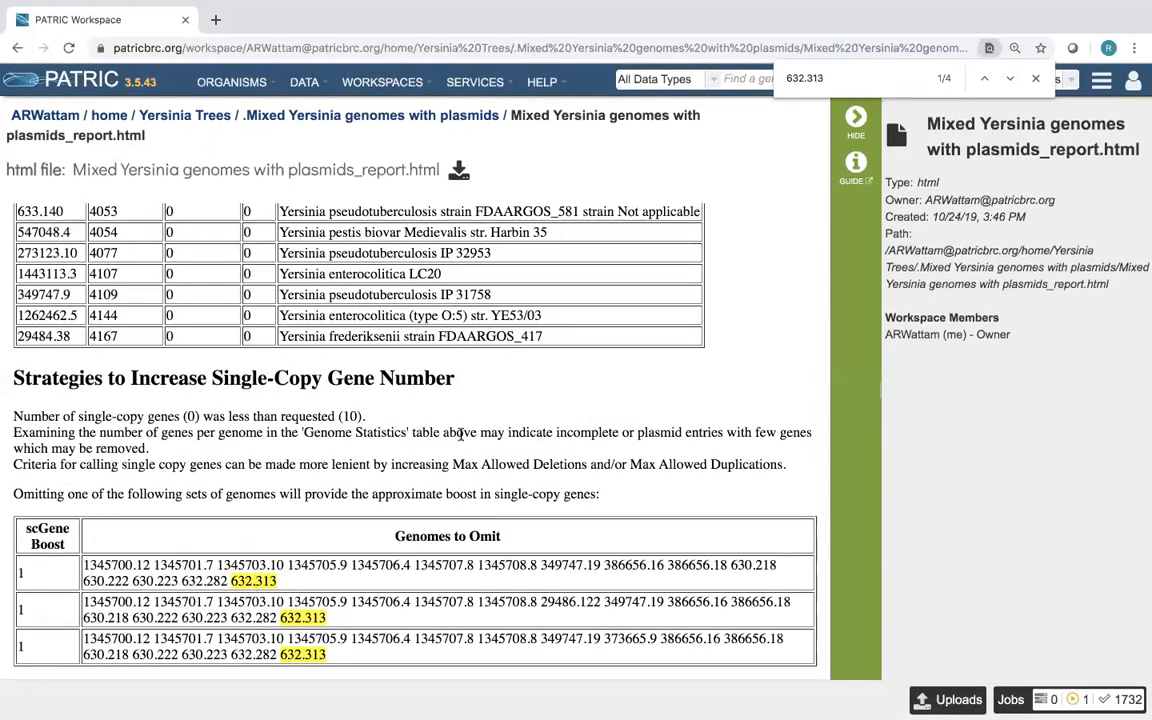
scroll(460, 432, up, 10)
scroll(473, 427, up, 10)
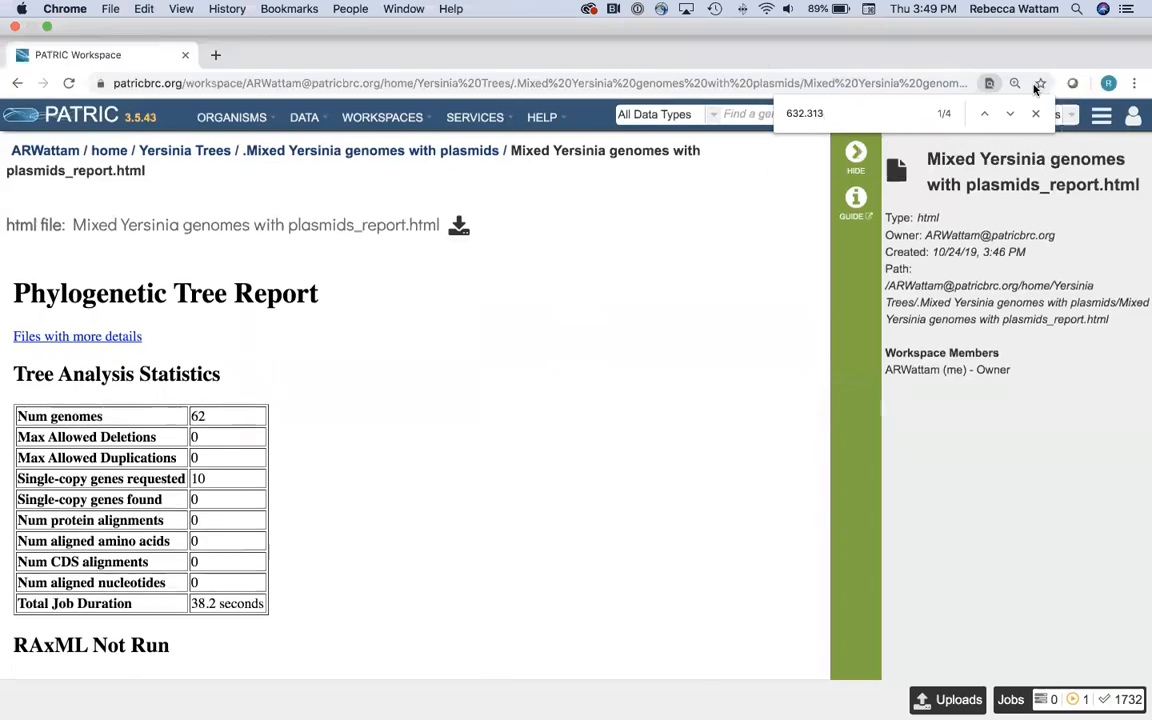
click(1036, 80)
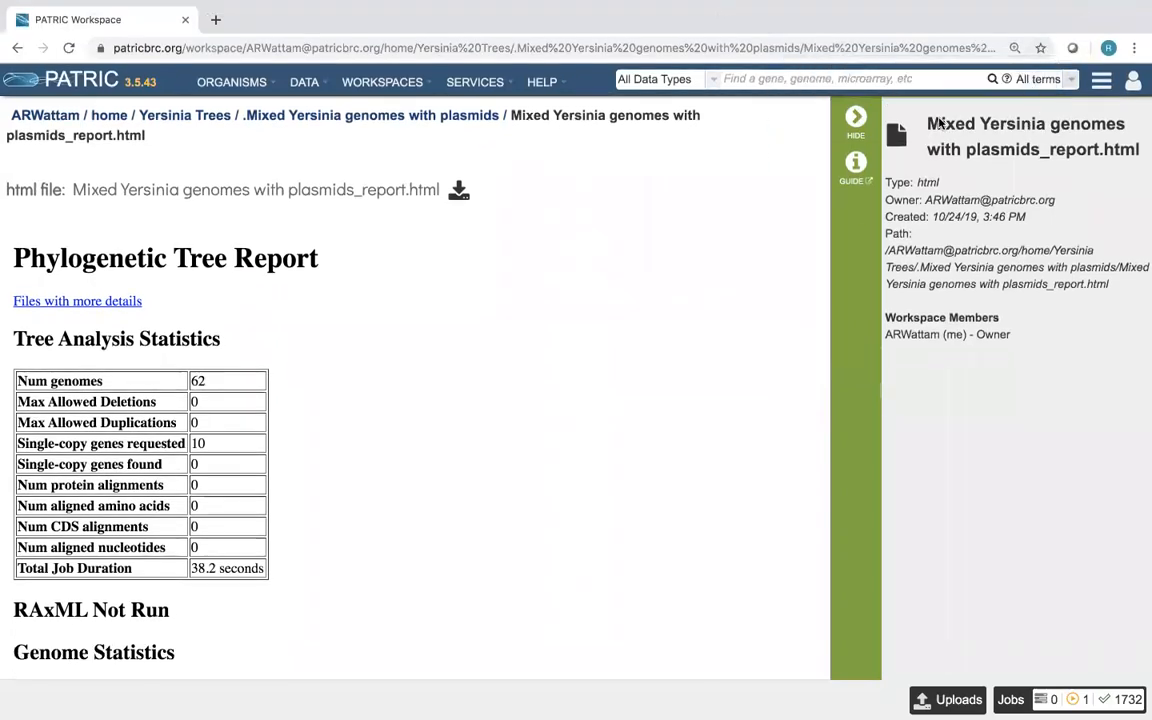
scroll(518, 328, down, 3)
scroll(519, 327, down, 20)
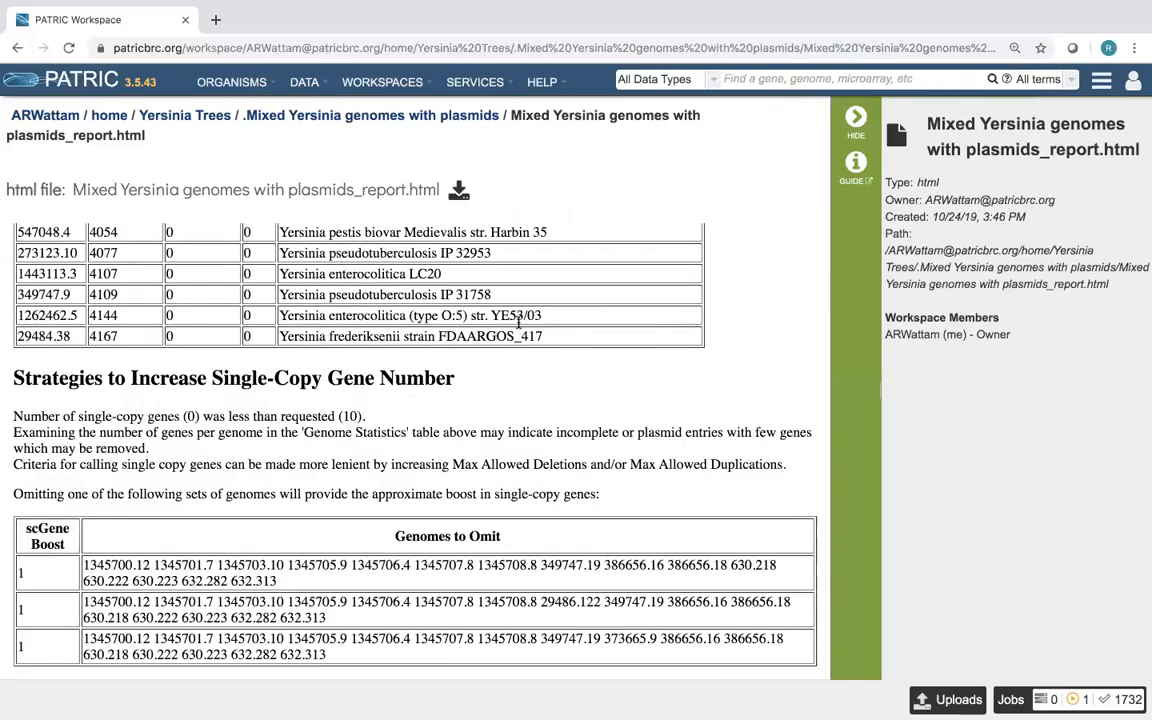
scroll(519, 325, up, 15)
scroll(519, 327, down, 5)
scroll(518, 328, down, 12)
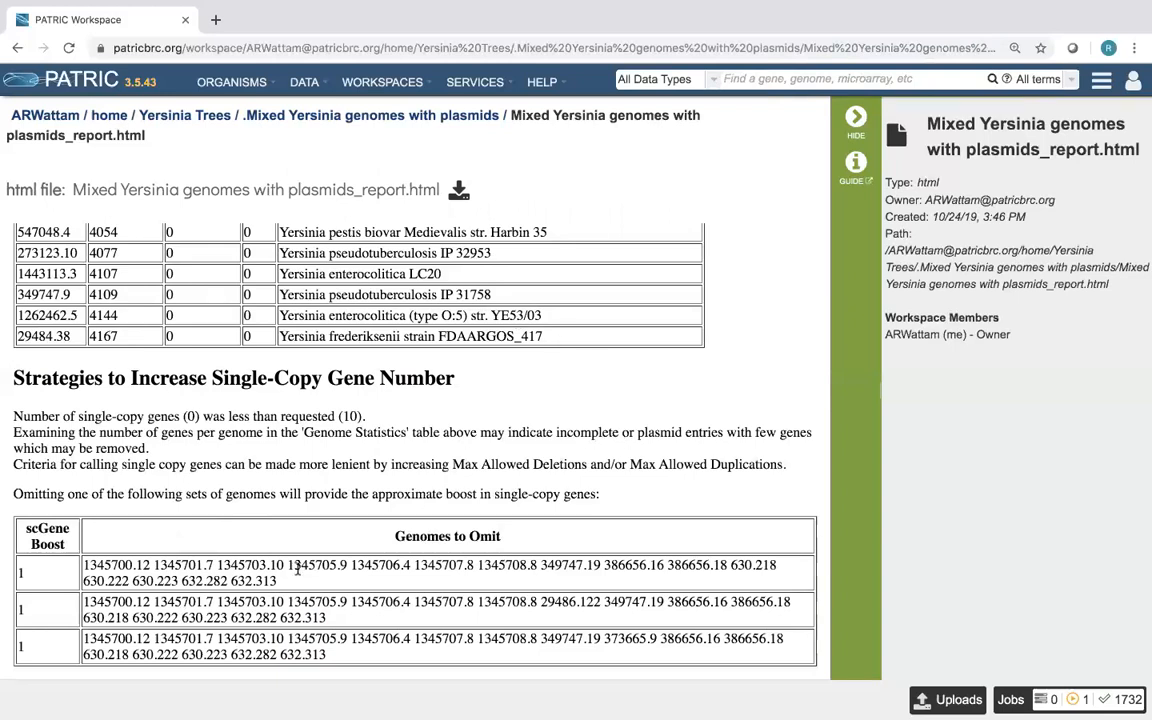
Return to the job status list, filter it by the CodonTree service and browse the listed jobs.
click(1010, 700)
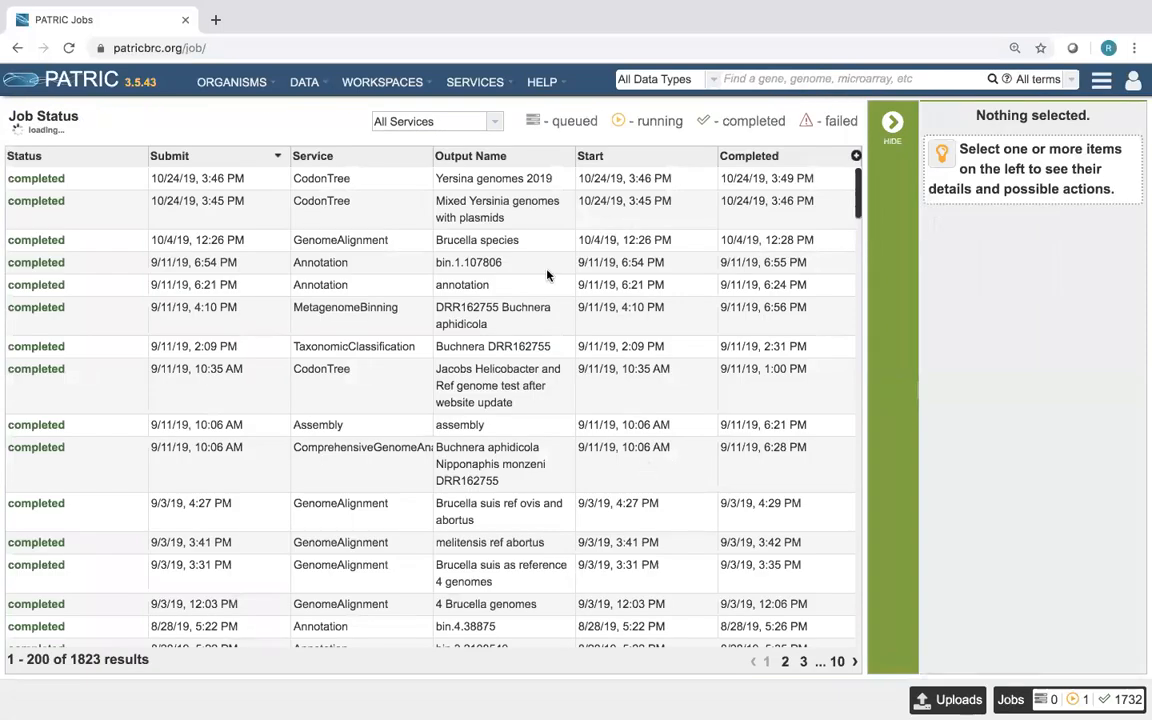
click(452, 124)
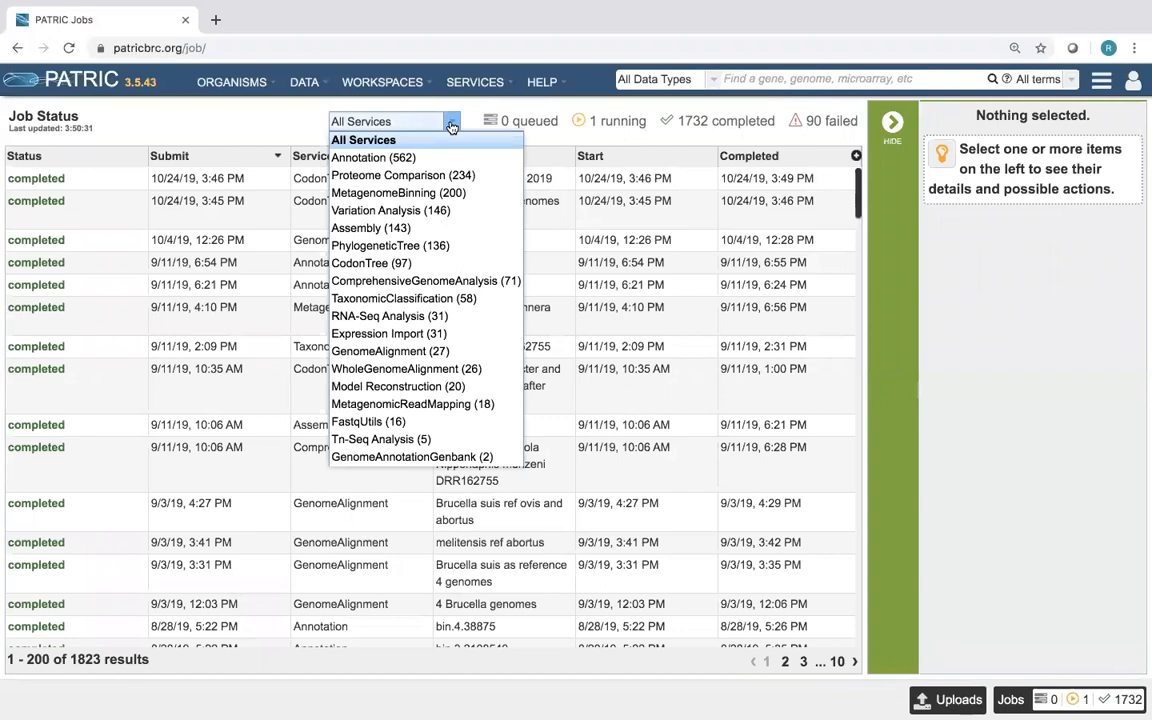
click(373, 263)
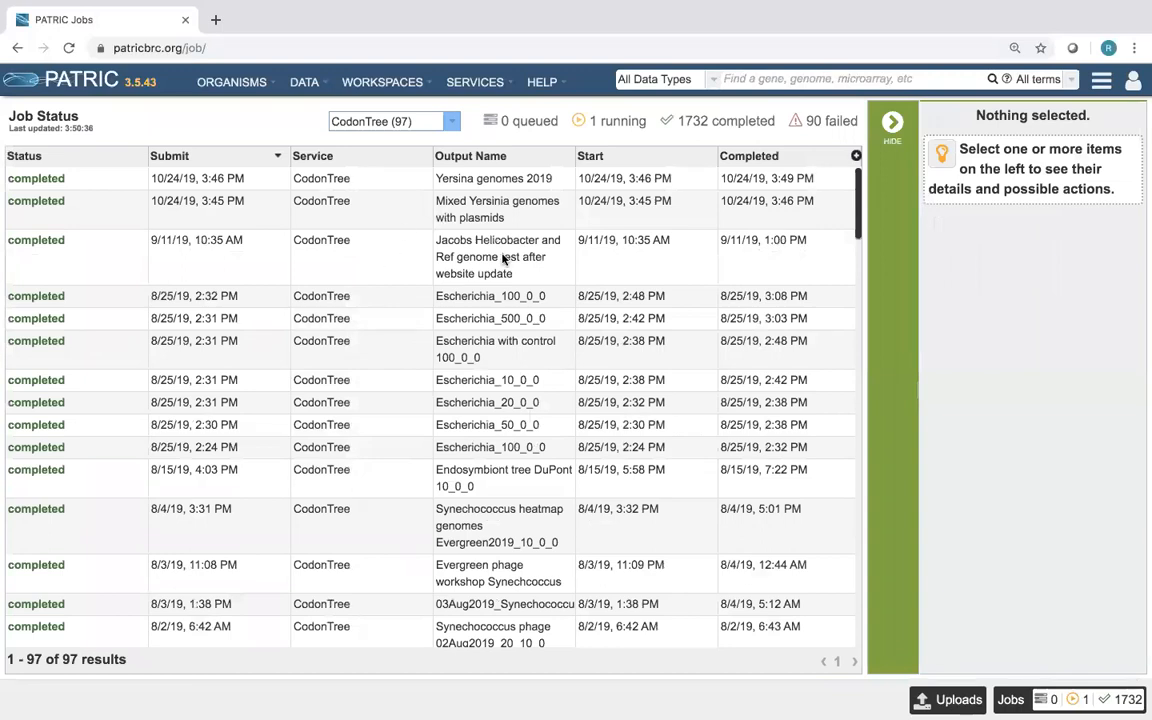
scroll(515, 222, down, 1)
scroll(515, 222, up, 1)
scroll(501, 301, down, 5)
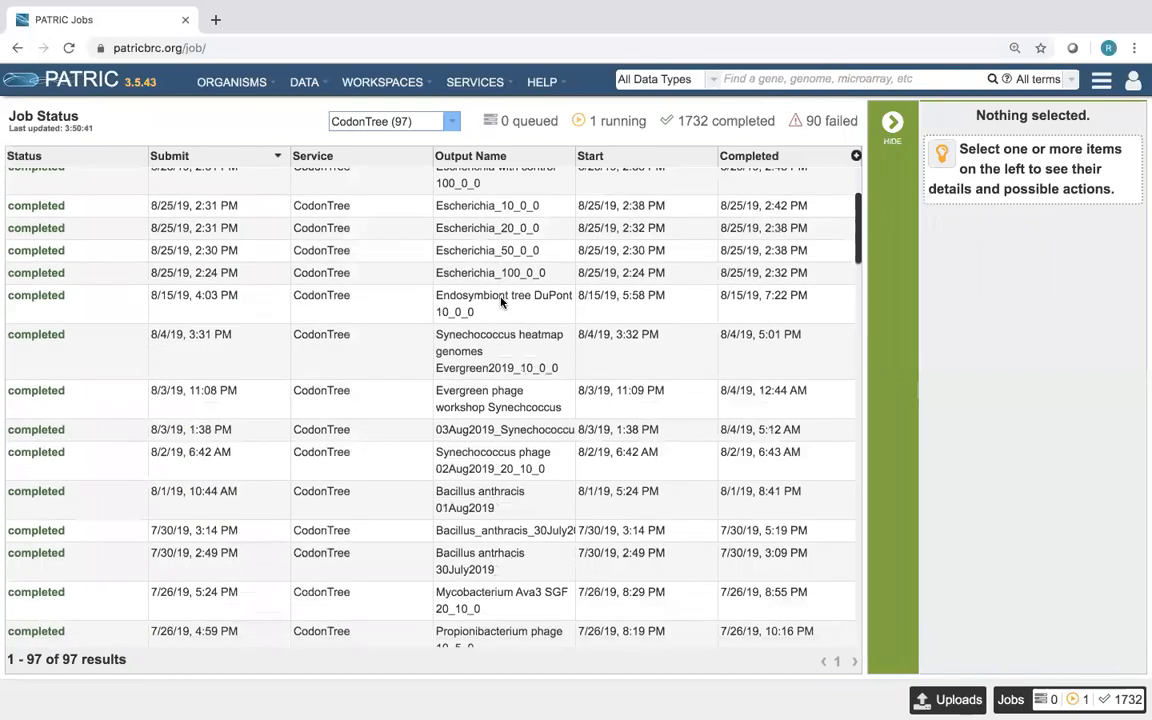
scroll(501, 301, up, 5)
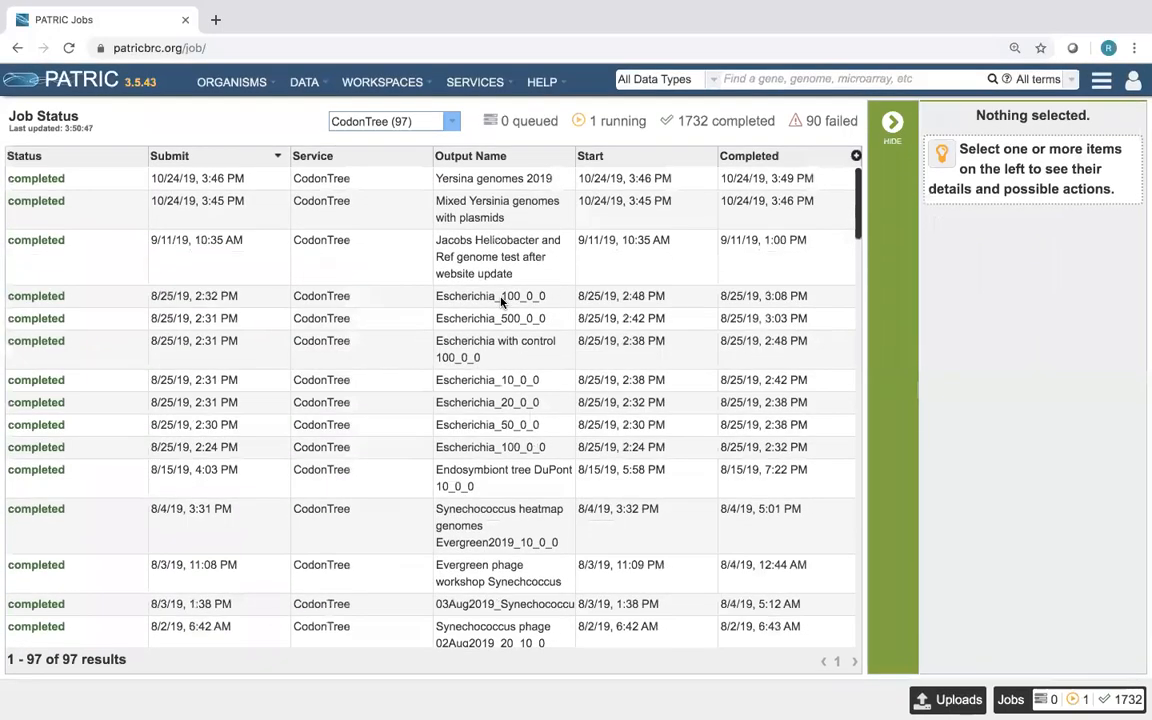
Open the results of the Helicobacter and Ref genome test job submitted on 9/11/19.
click(507, 177)
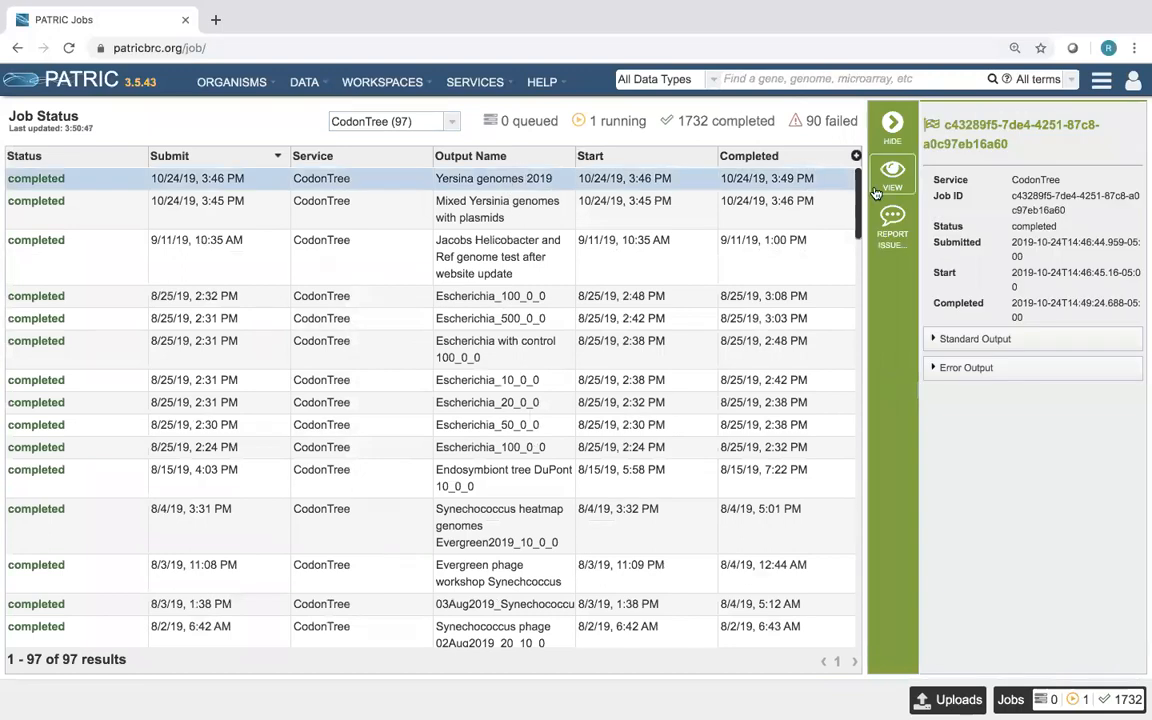
click(480, 243)
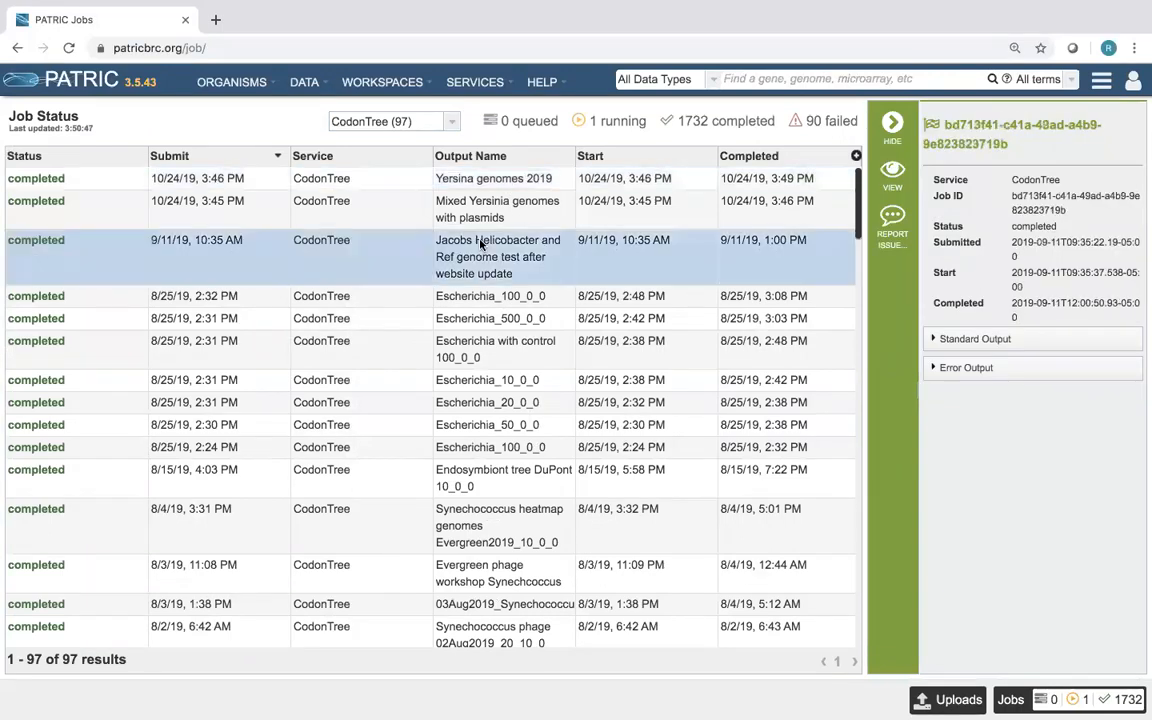
click(892, 176)
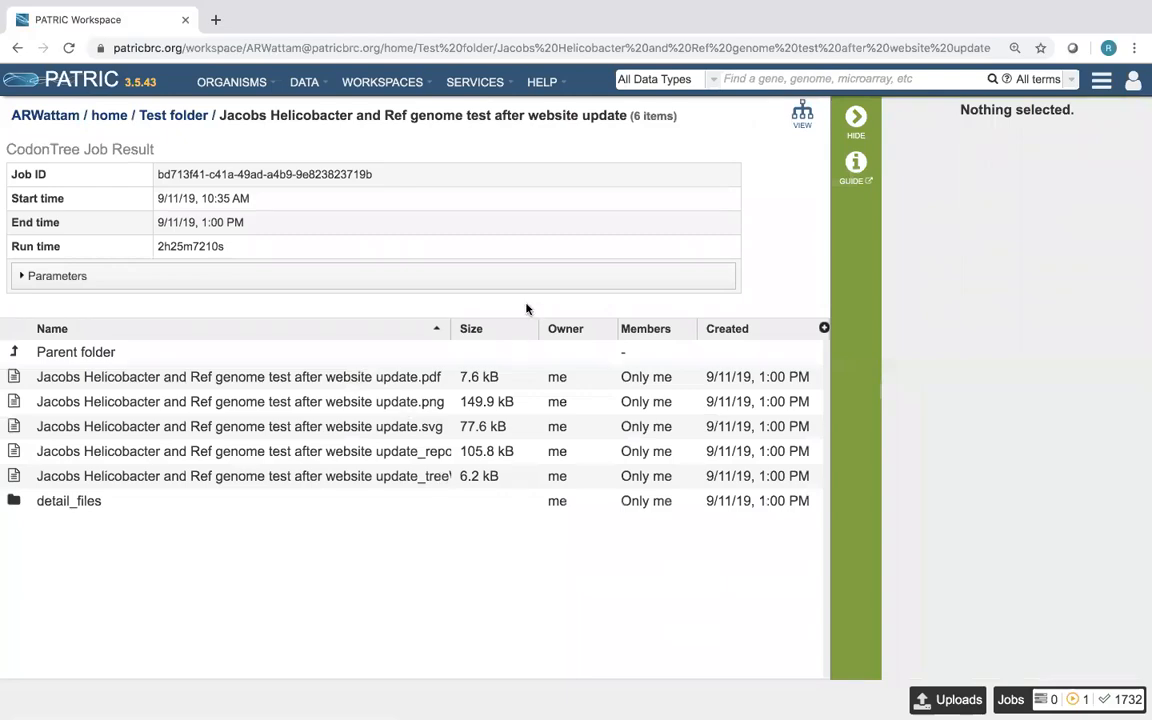
Hide the details pane and open the _report.html file of the Helicobacter and Ref genome test job.
click(856, 121)
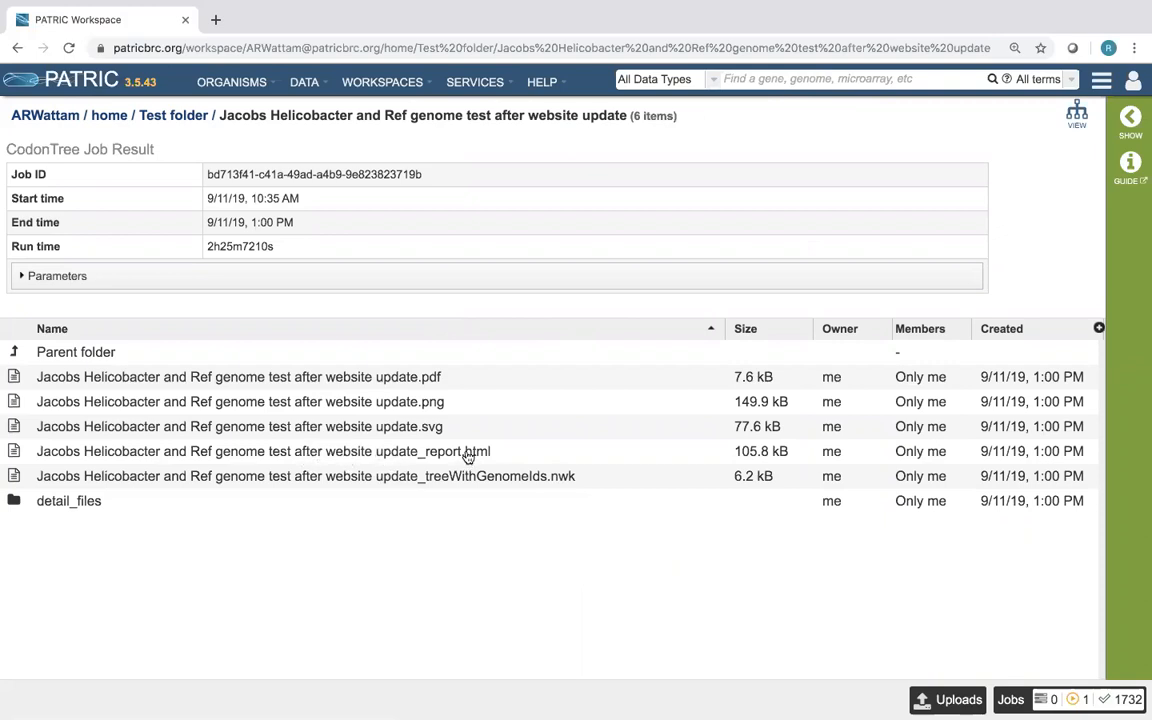
click(406, 454)
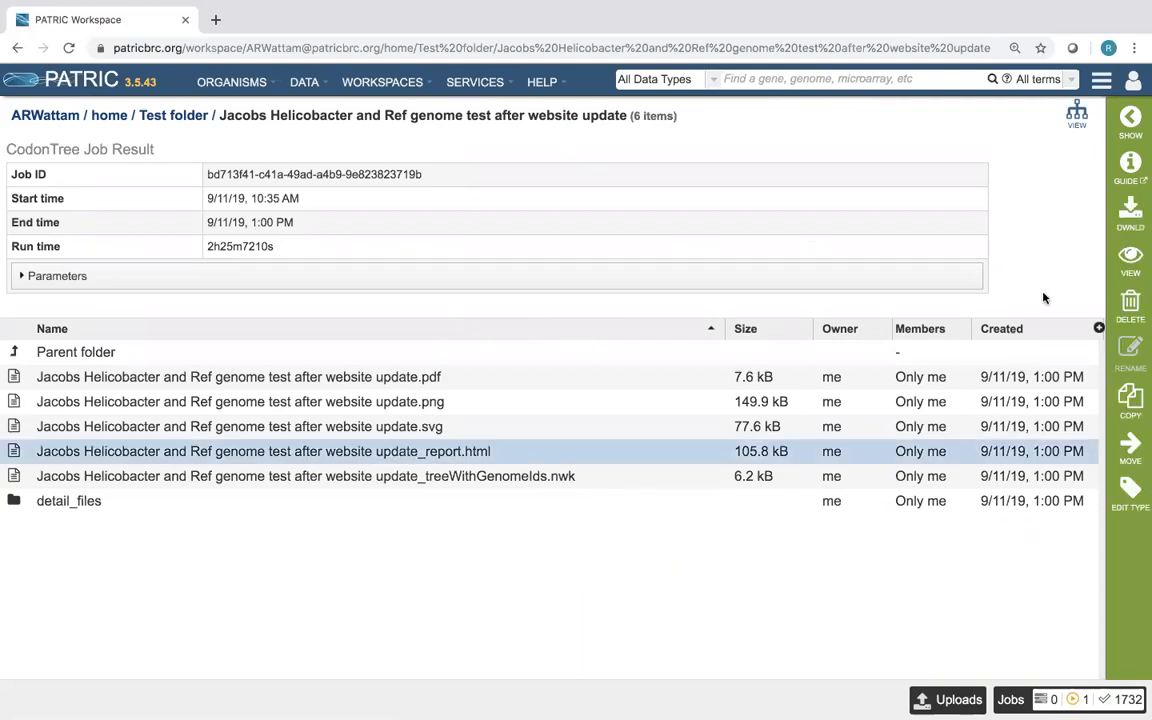
click(1130, 261)
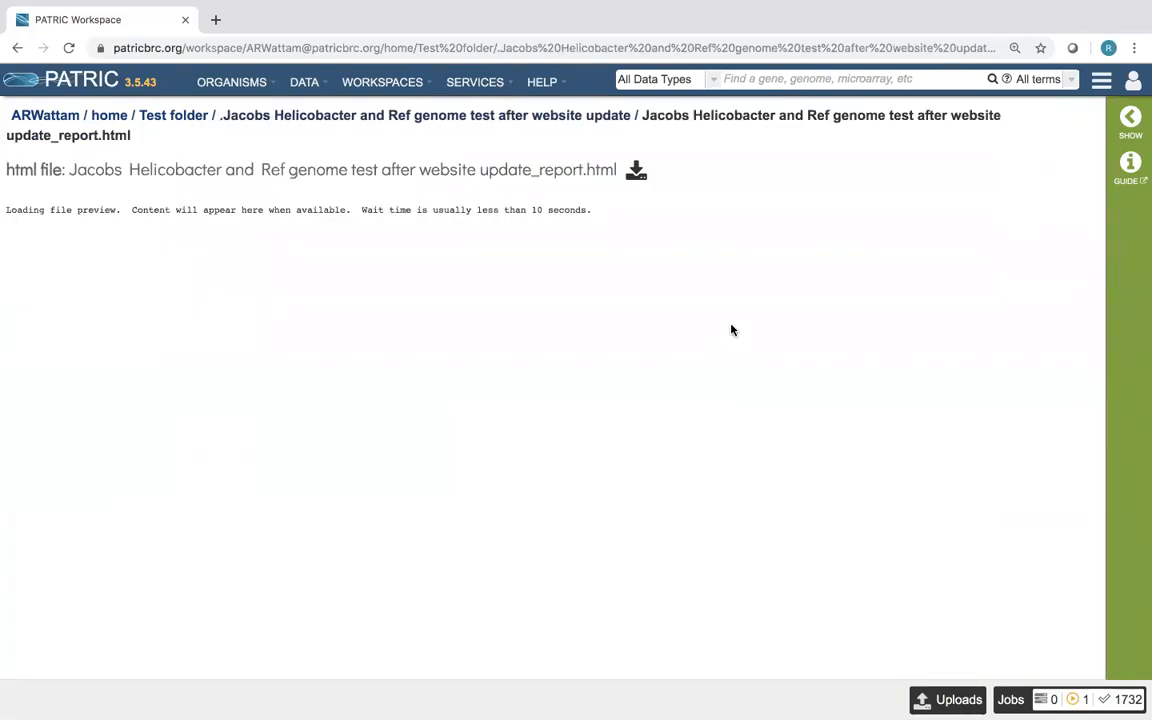
Examine the rendered Helicobacter pylori tree in the report, including its branch support values, down to the SouthAfrica outgroup.
scroll(731, 330, down, 2)
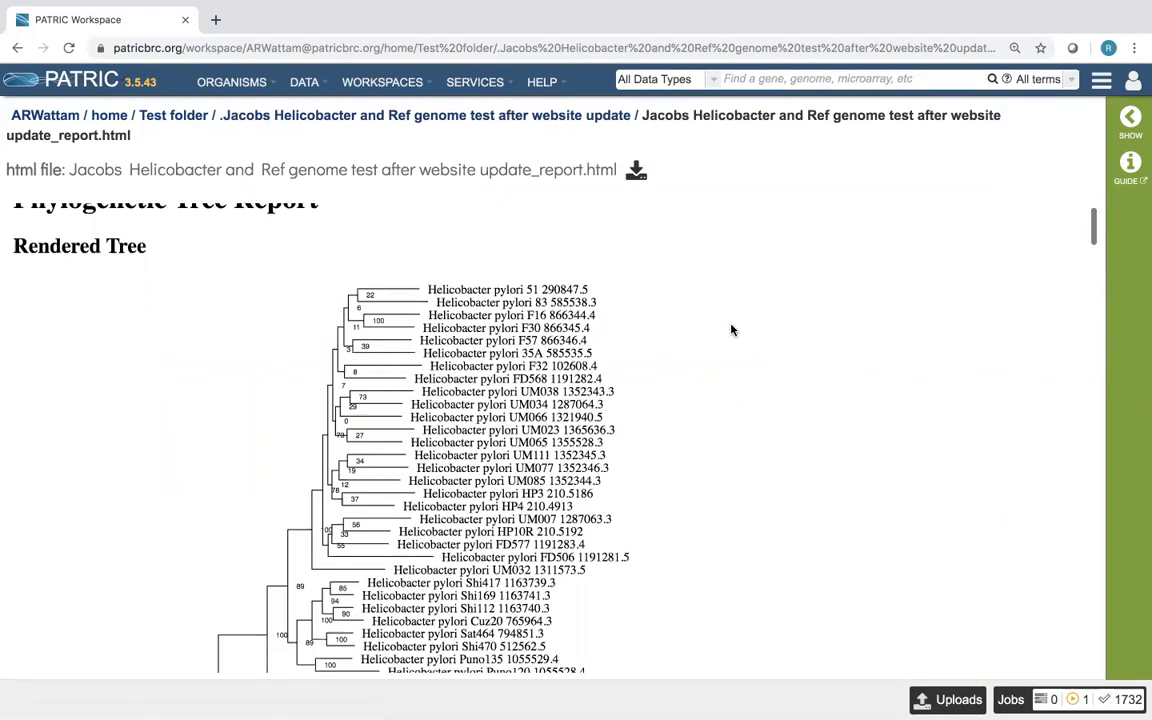
scroll(731, 330, down, 3)
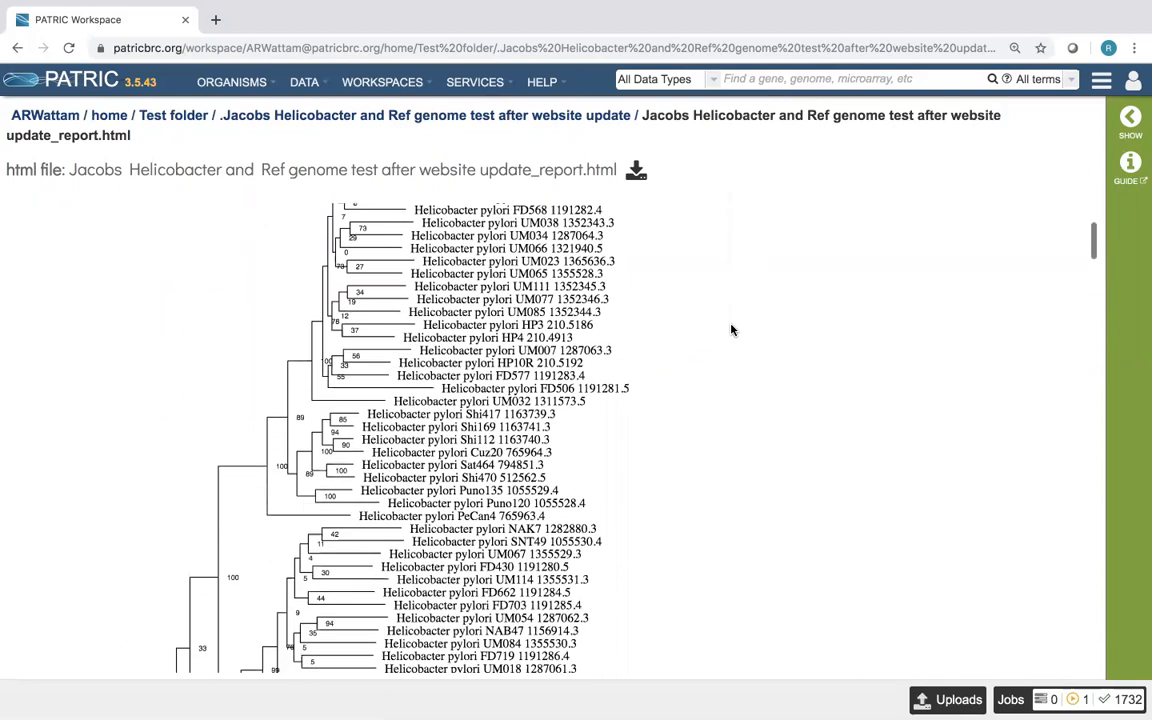
scroll(731, 330, down, 1)
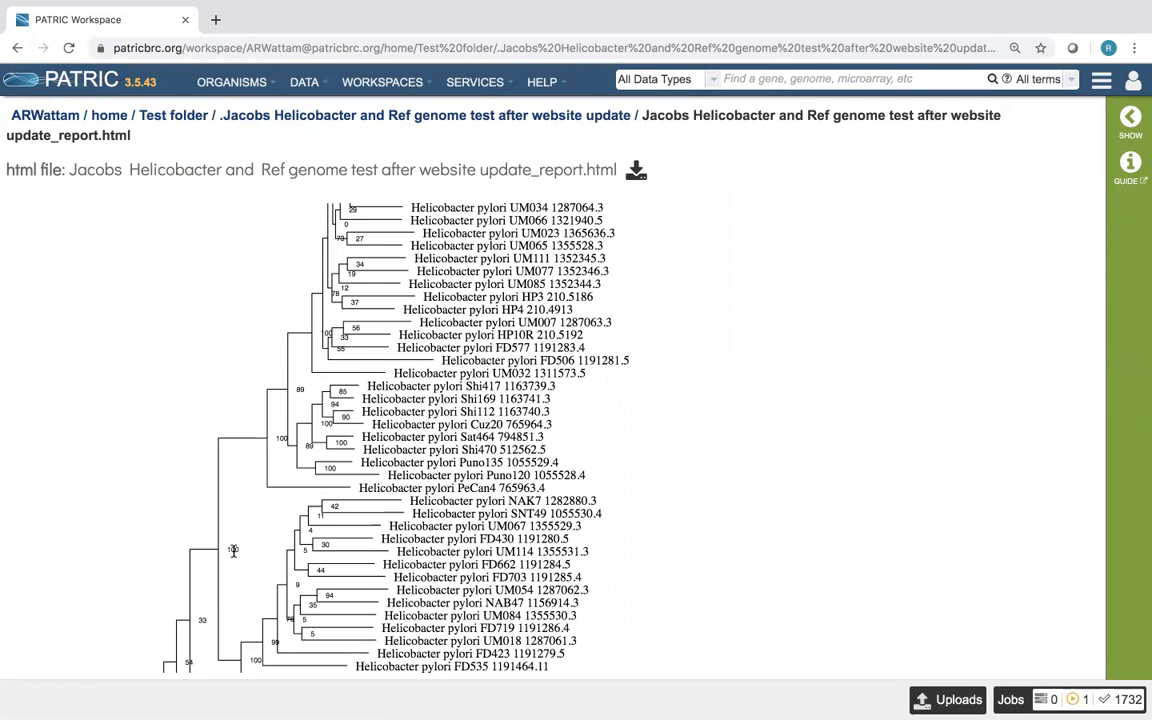
scroll(233, 550, down, 4)
scroll(236, 553, down, 1)
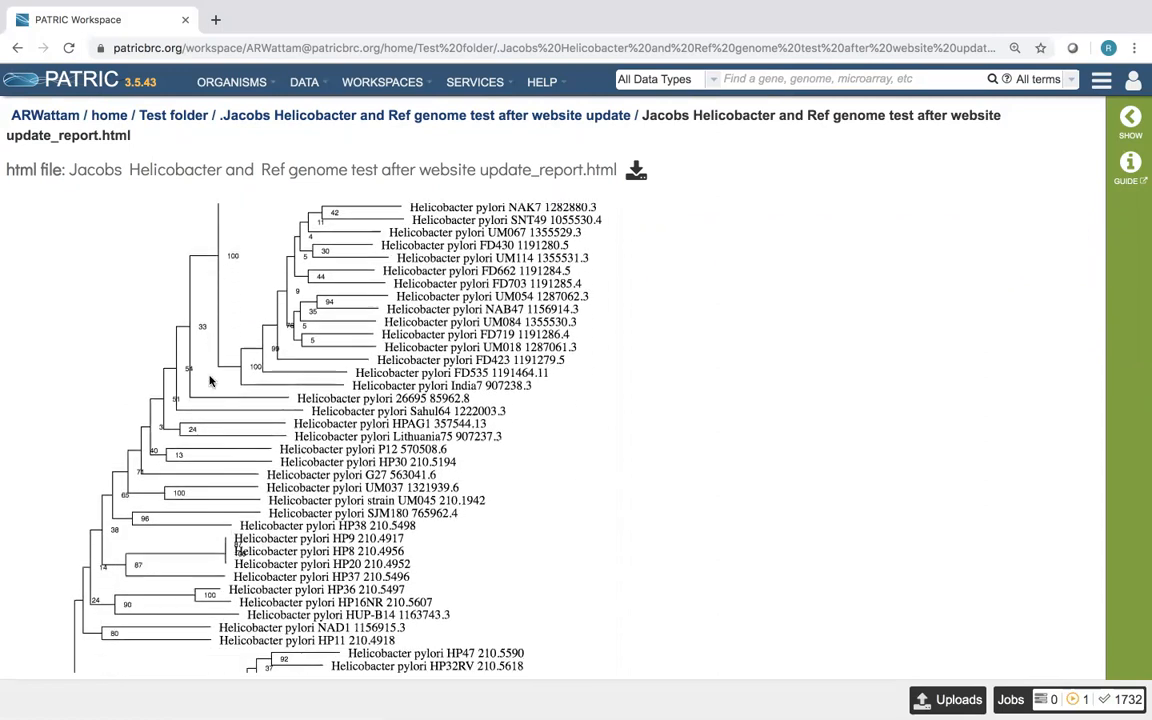
scroll(212, 343, down, 5)
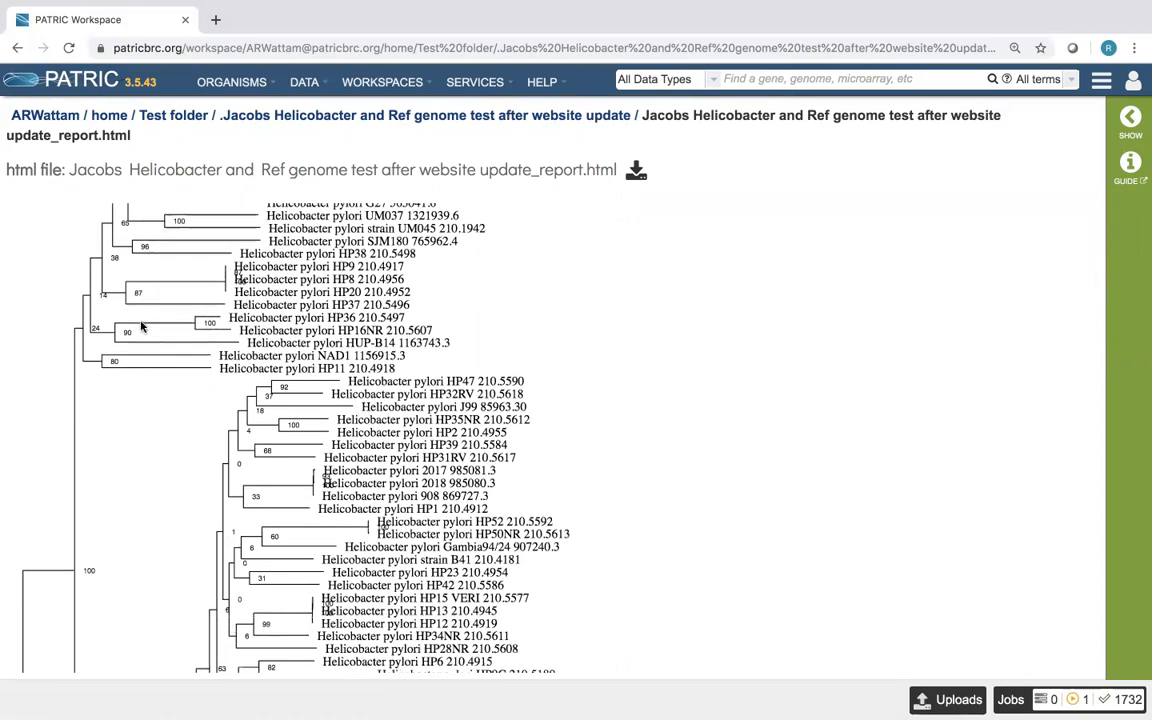
scroll(95, 458, down, 3)
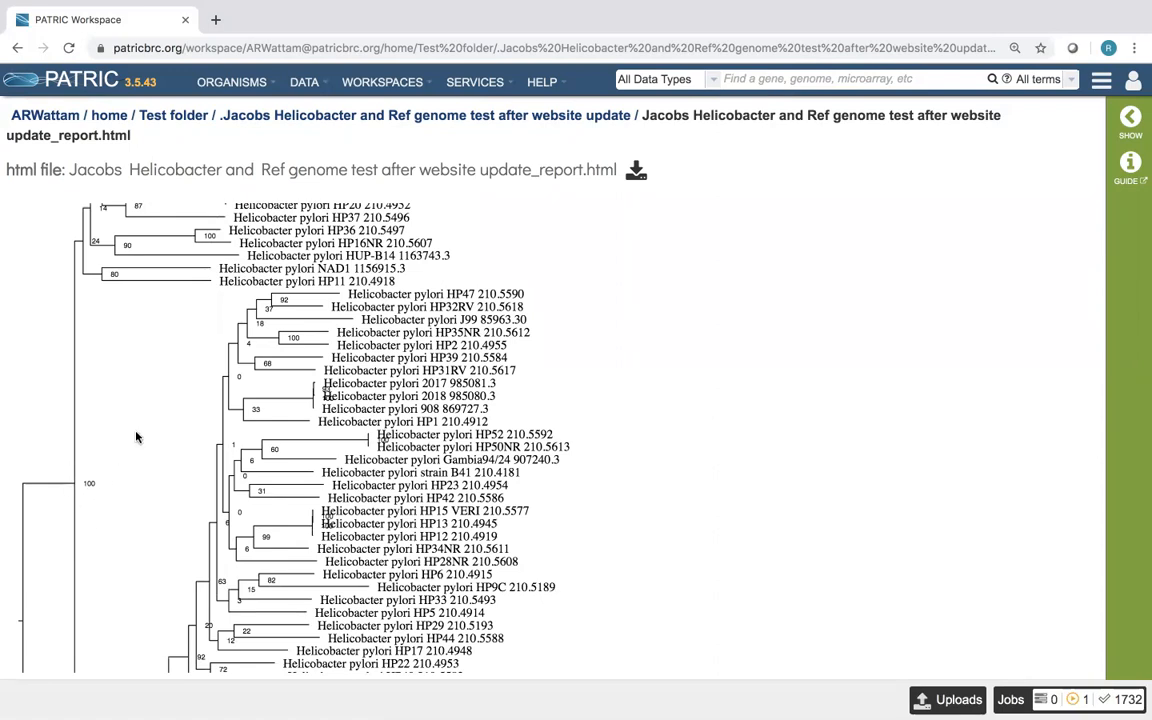
scroll(157, 403, down, 1)
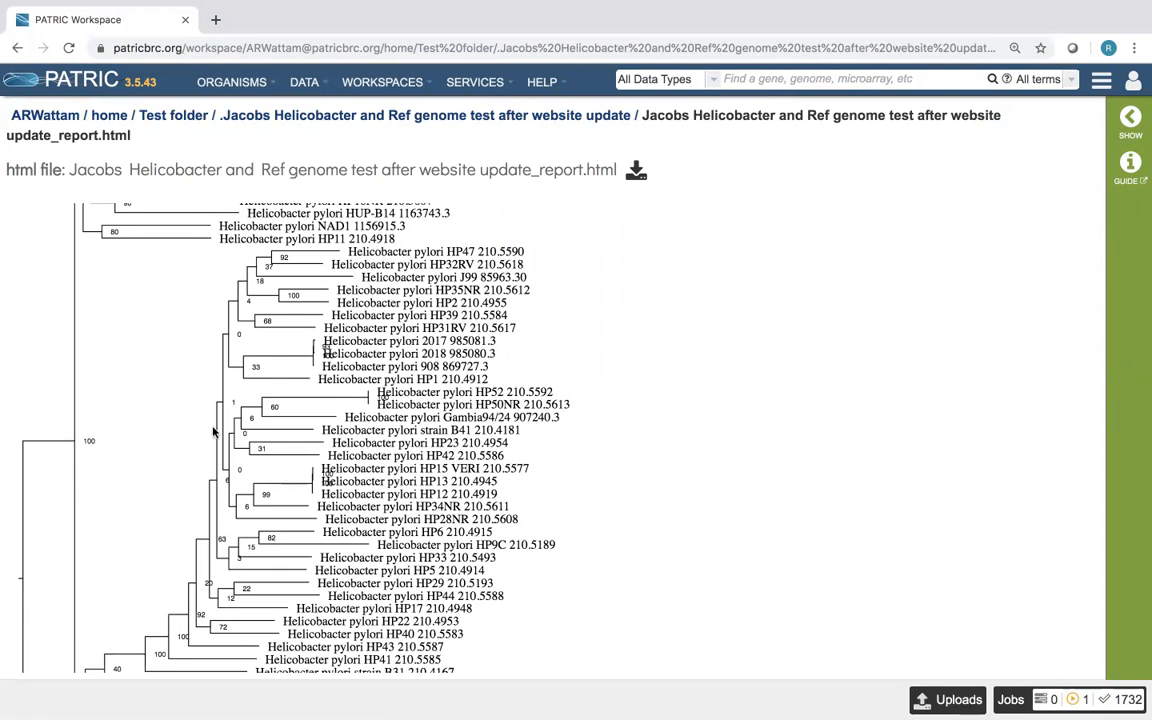
scroll(261, 400, down, 5)
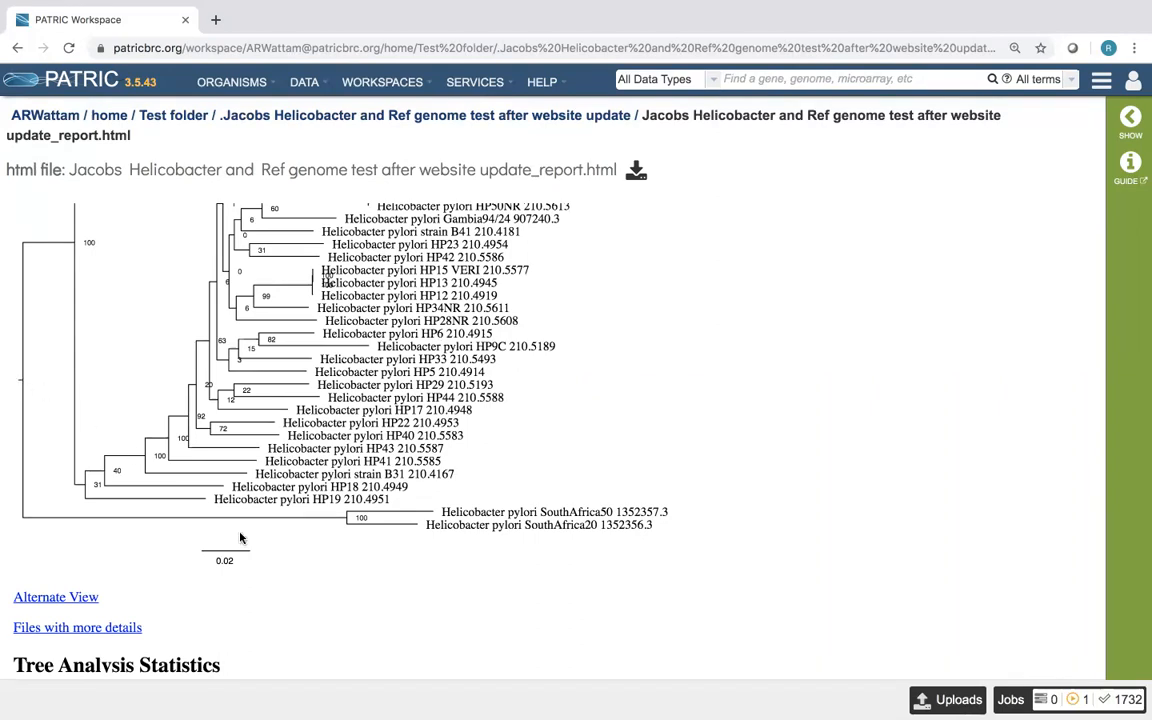
scroll(330, 552, down, 3)
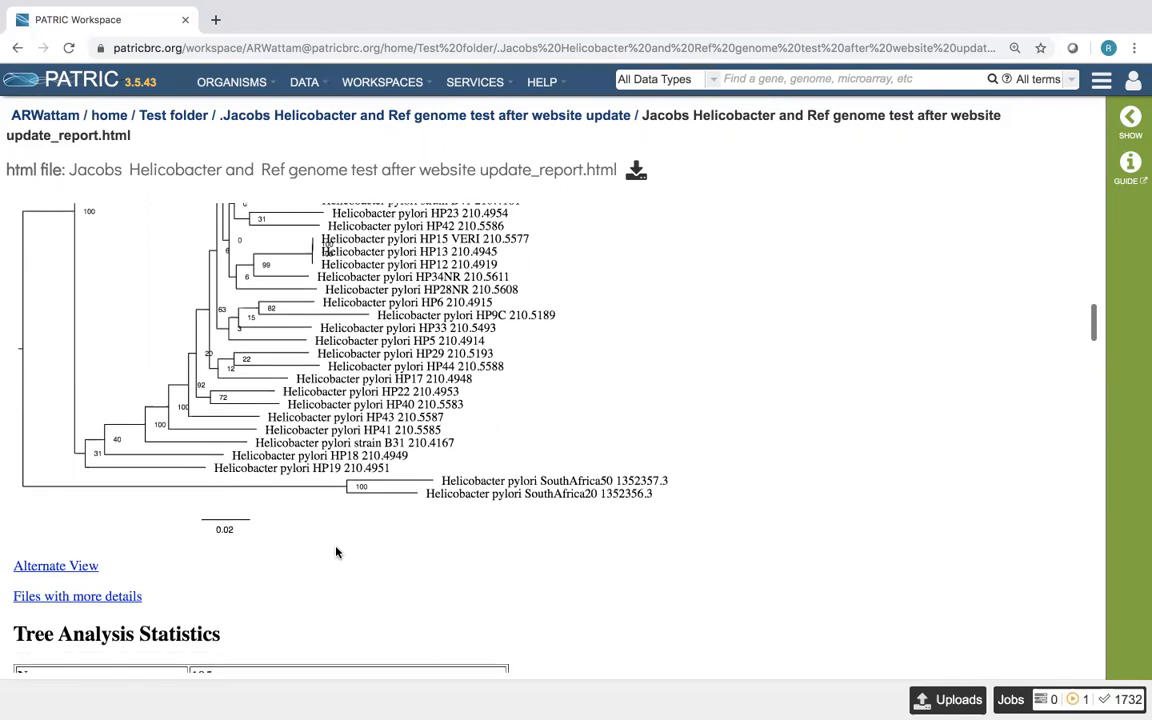
Review the report's Tree Analysis Statistics, RAxML Command Line and the full Genome Statistics table.
scroll(337, 552, down, 5)
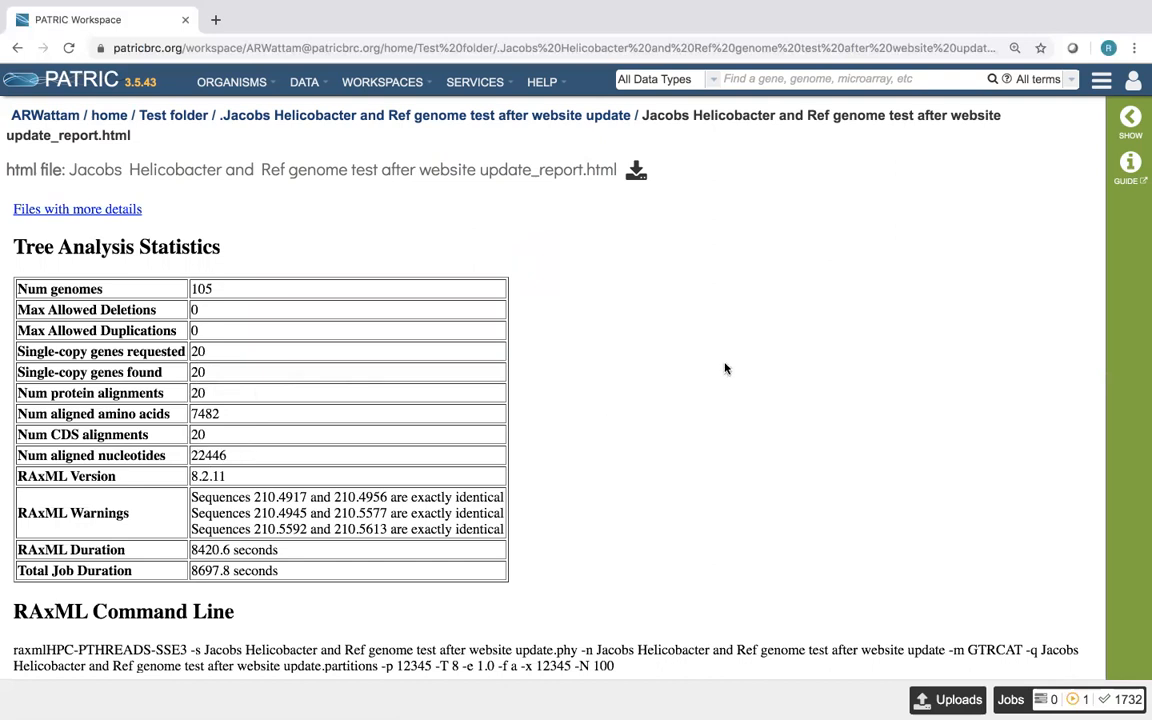
scroll(726, 369, down, 5)
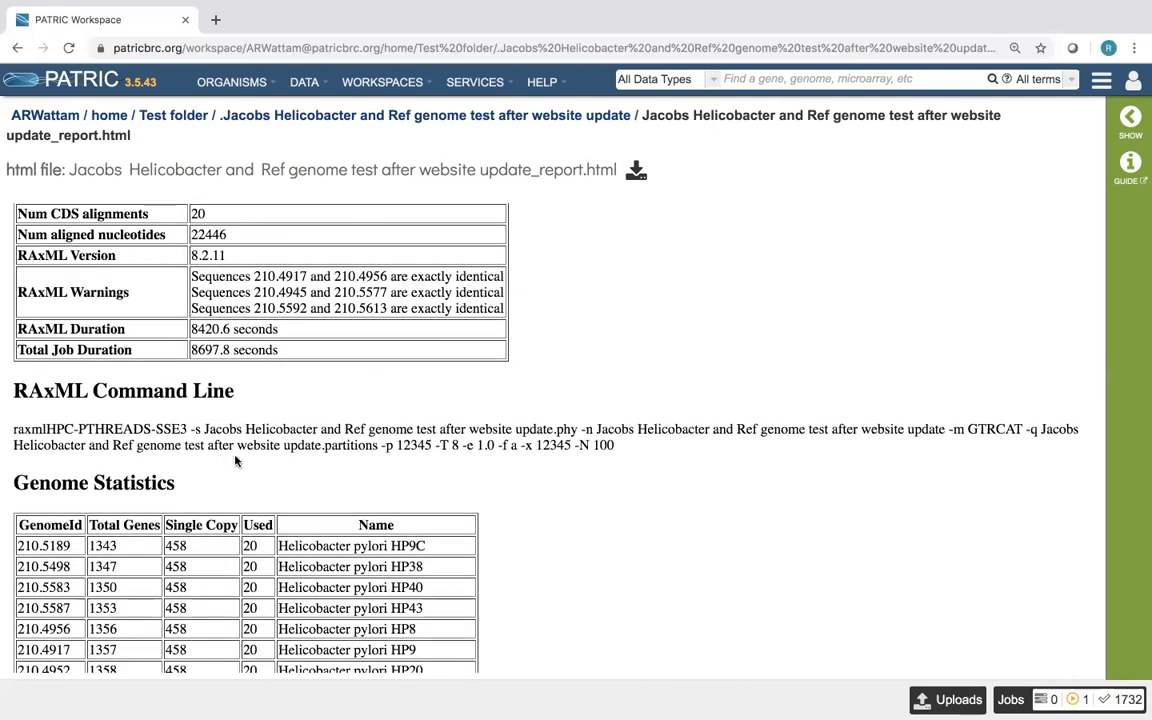
scroll(236, 461, down, 6)
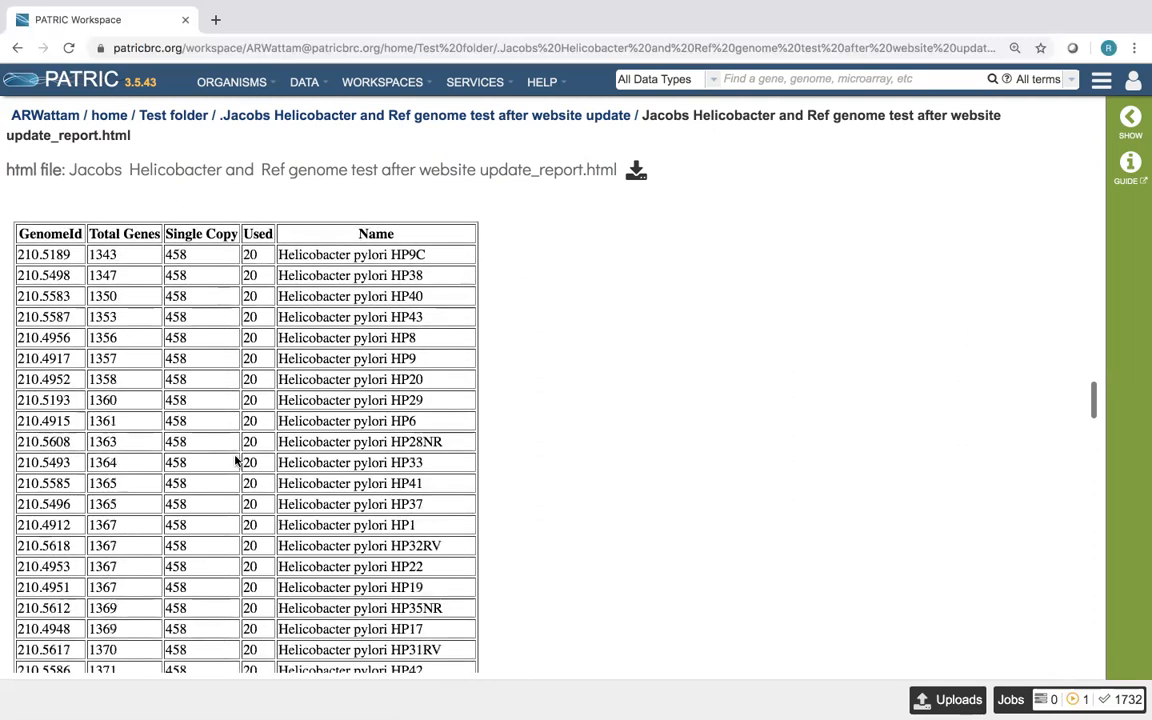
scroll(236, 461, up, 1)
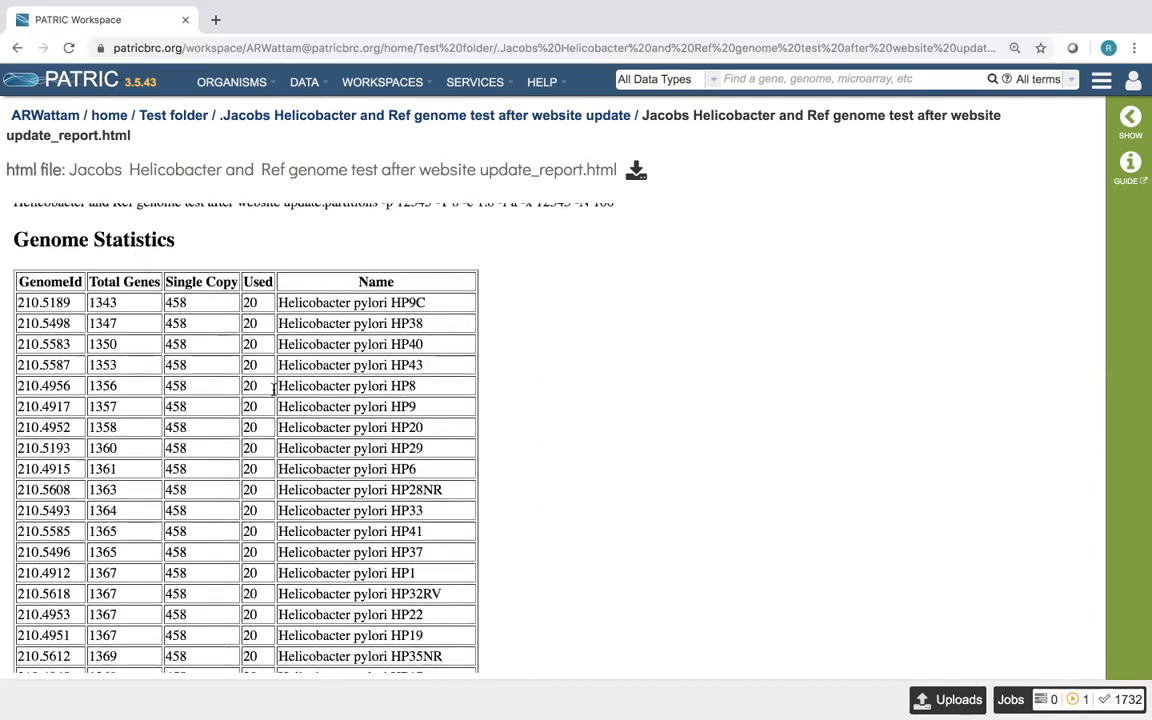
scroll(317, 443, down, 5)
scroll(317, 443, down, 11)
scroll(317, 443, down, 19)
scroll(317, 445, down, 8)
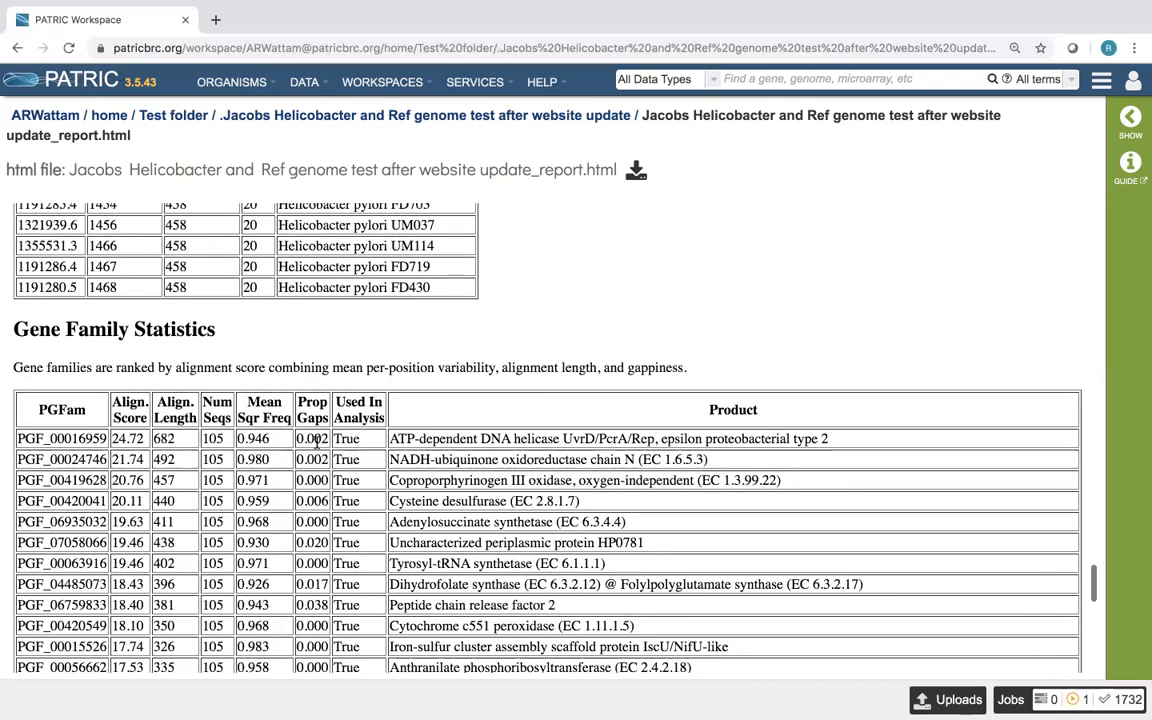
Examine the alignment scores and Used In Analysis values in the Gene Family Statistics table, then look back over the Genome Statistics rows.
scroll(317, 441, down, 2)
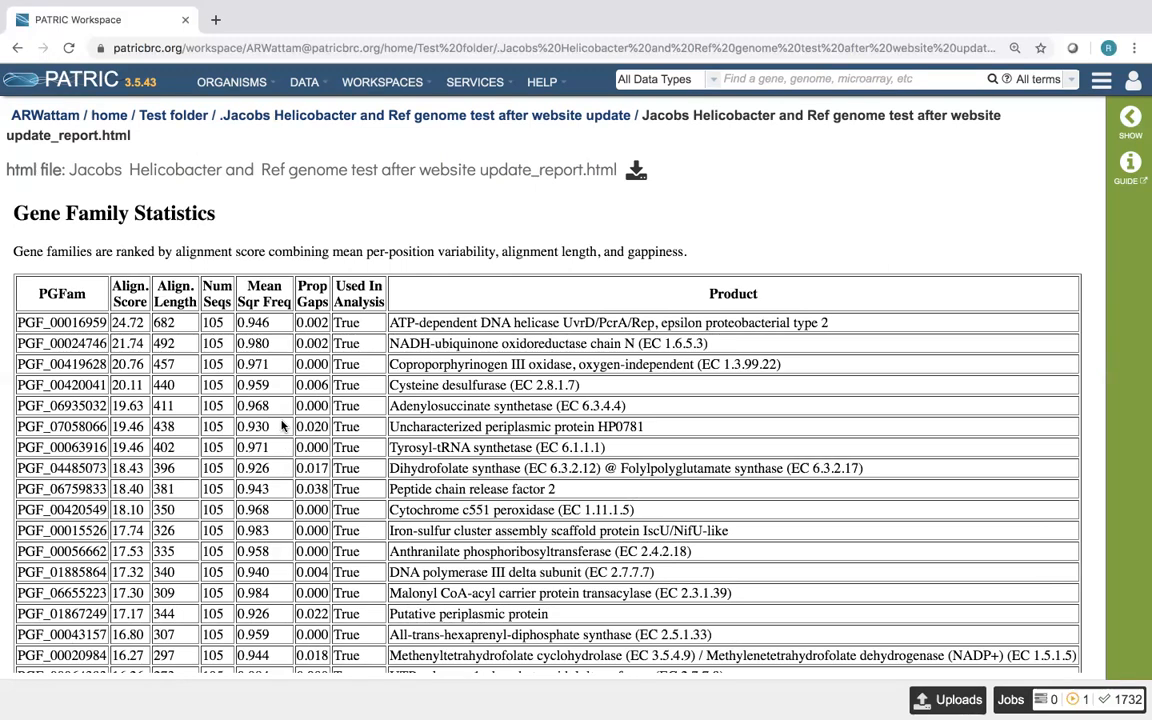
scroll(283, 426, down, 2)
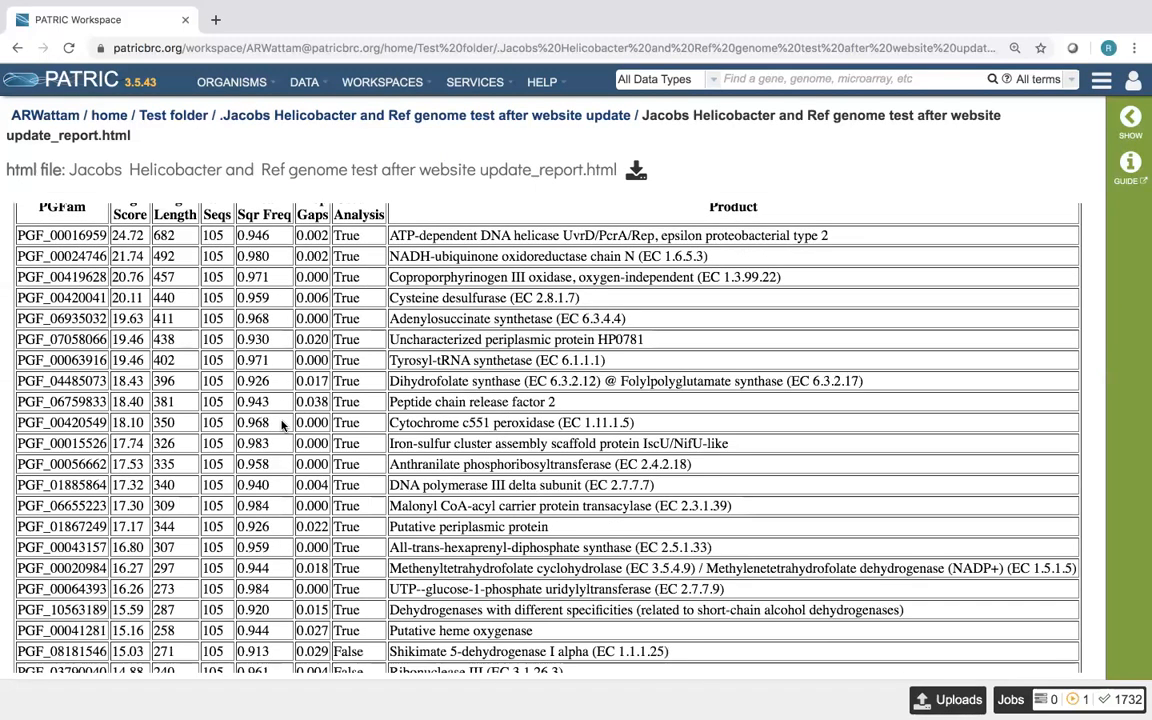
scroll(283, 426, up, 1)
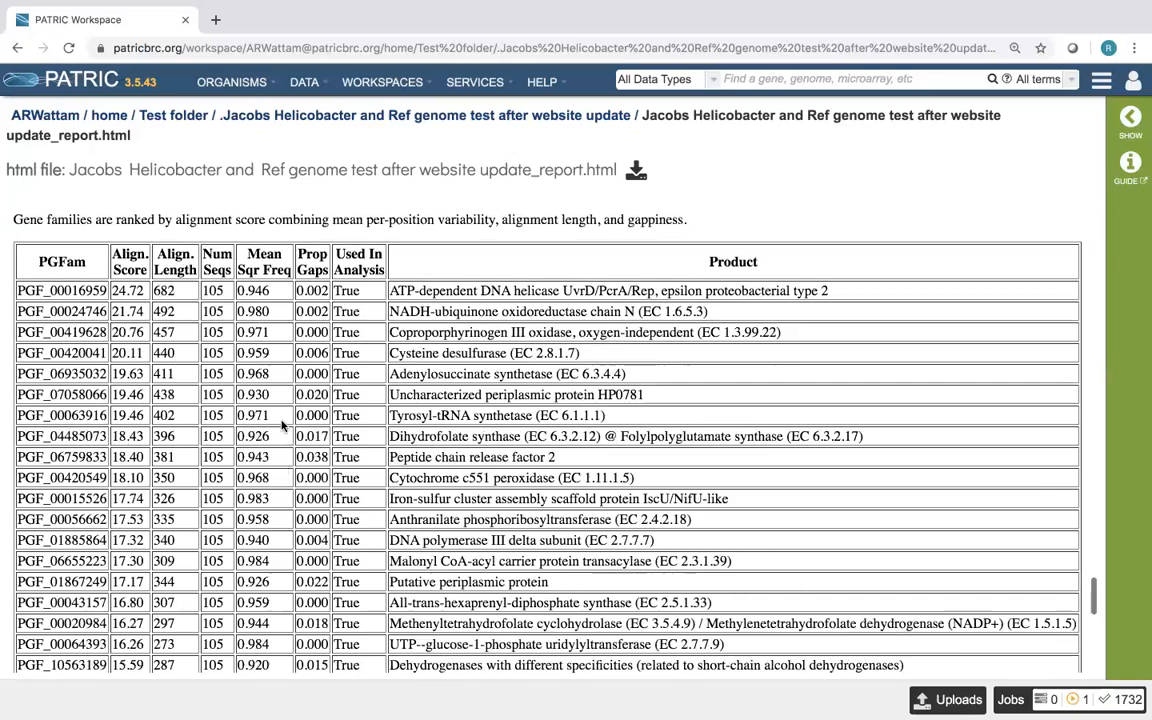
scroll(283, 426, down, 1)
scroll(283, 426, down, 5)
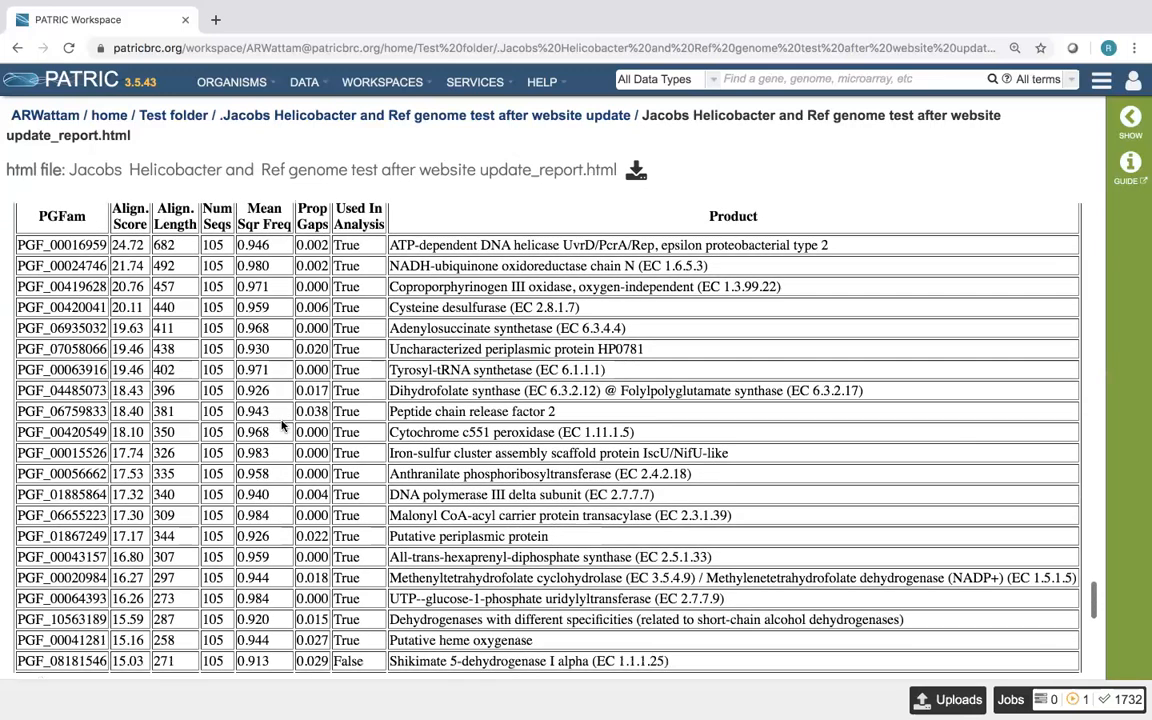
scroll(283, 426, down, 7)
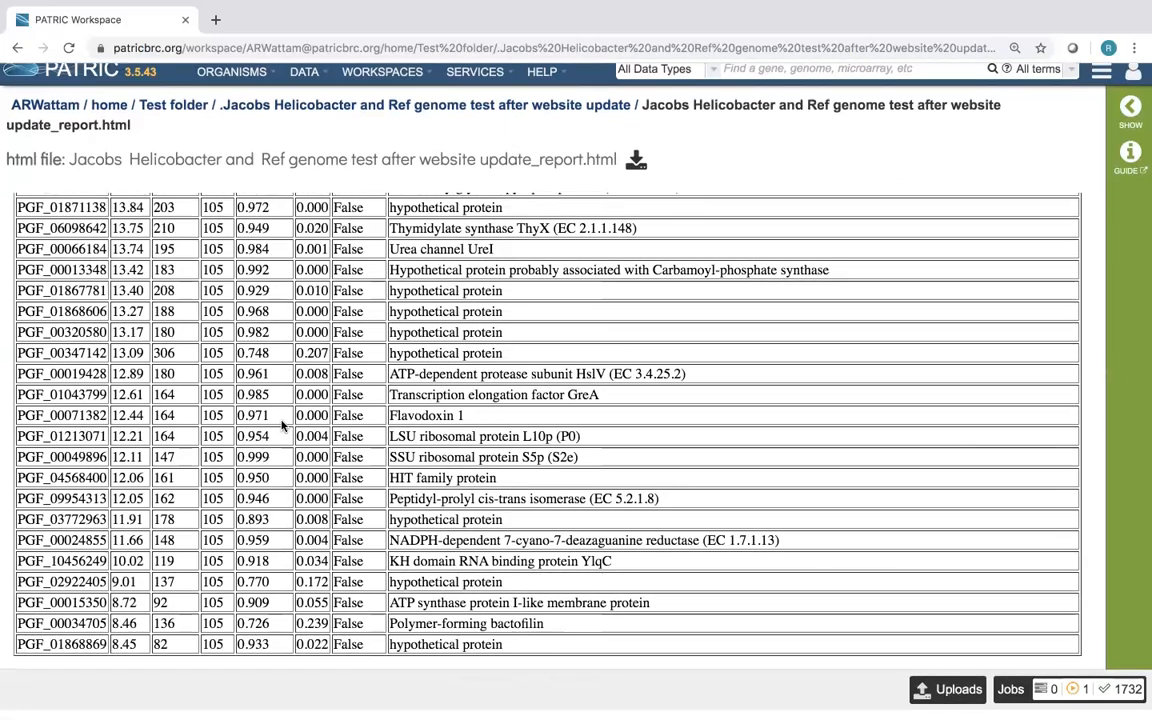
scroll(283, 426, up, 10)
scroll(283, 426, down, 10)
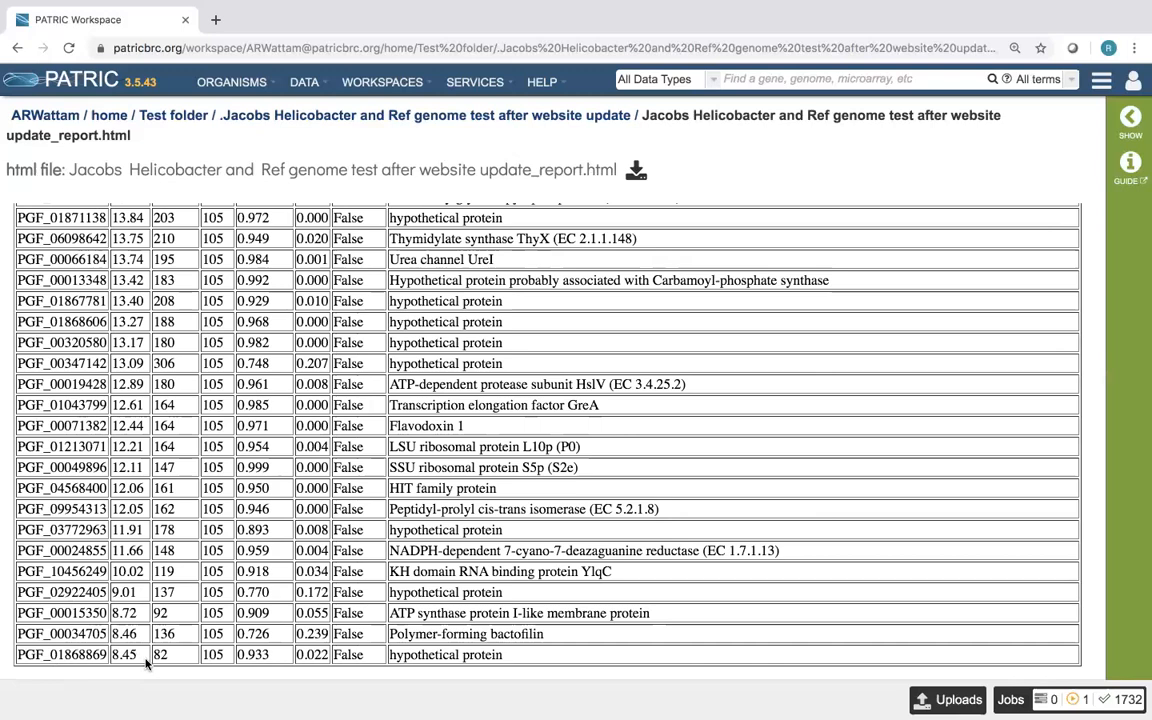
scroll(147, 663, up, 15)
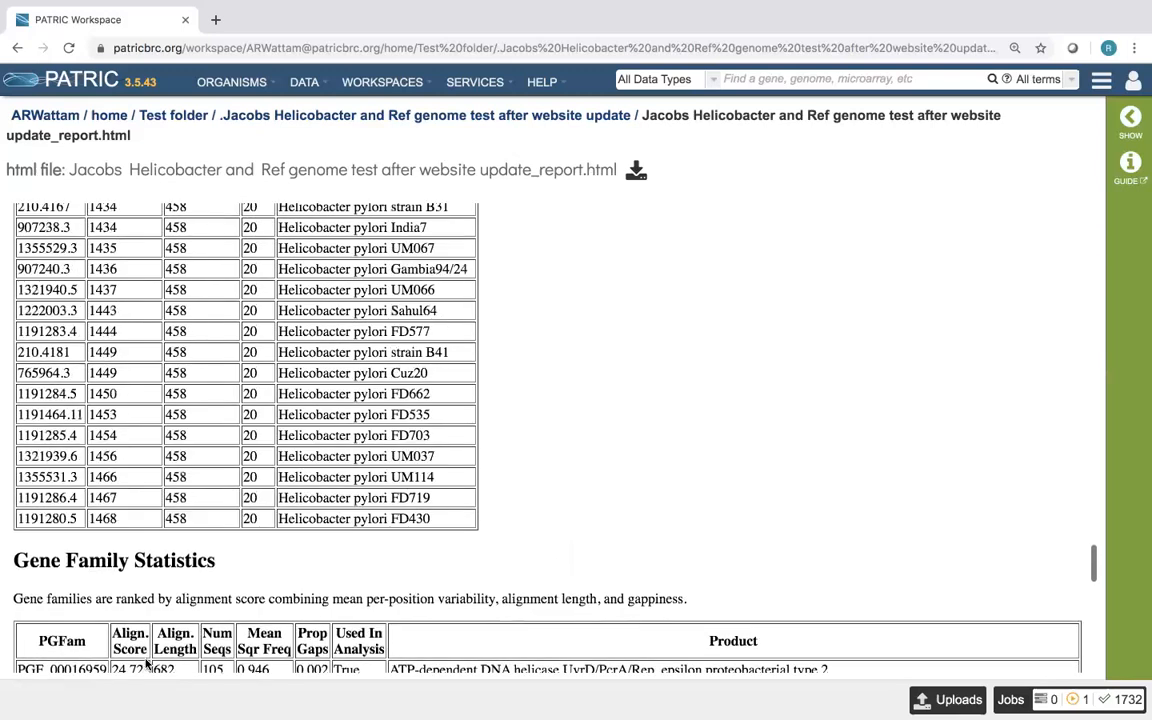
scroll(147, 660, up, 15)
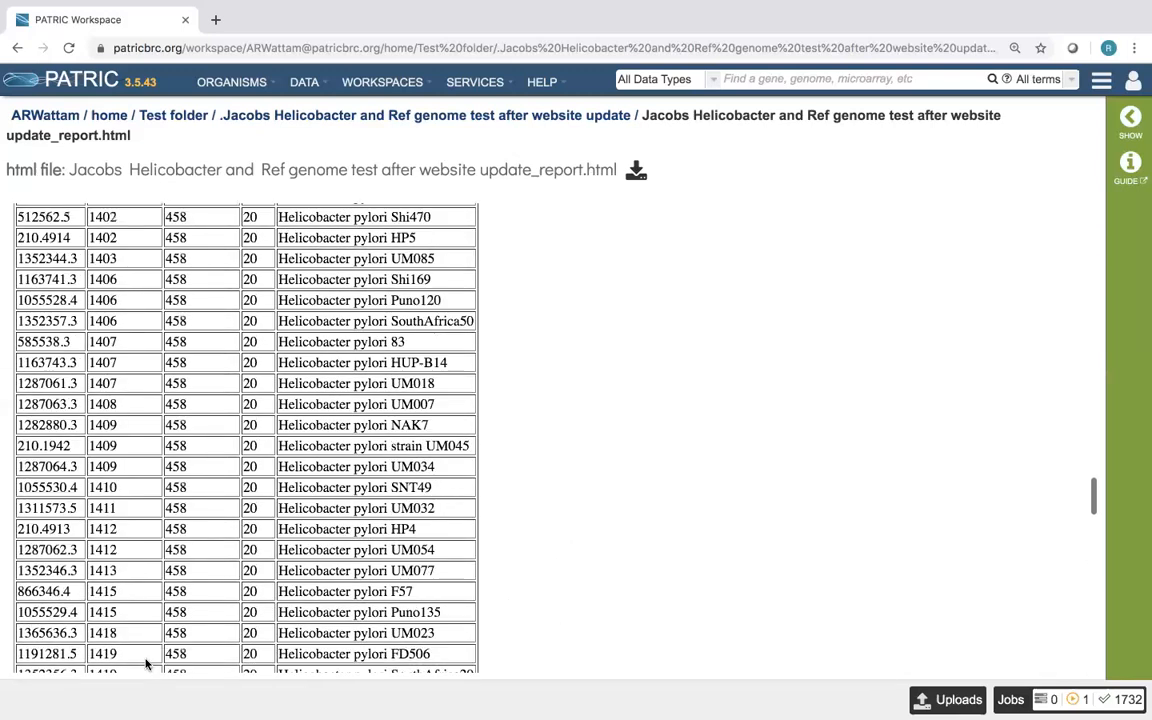
scroll(147, 663, up, 5)
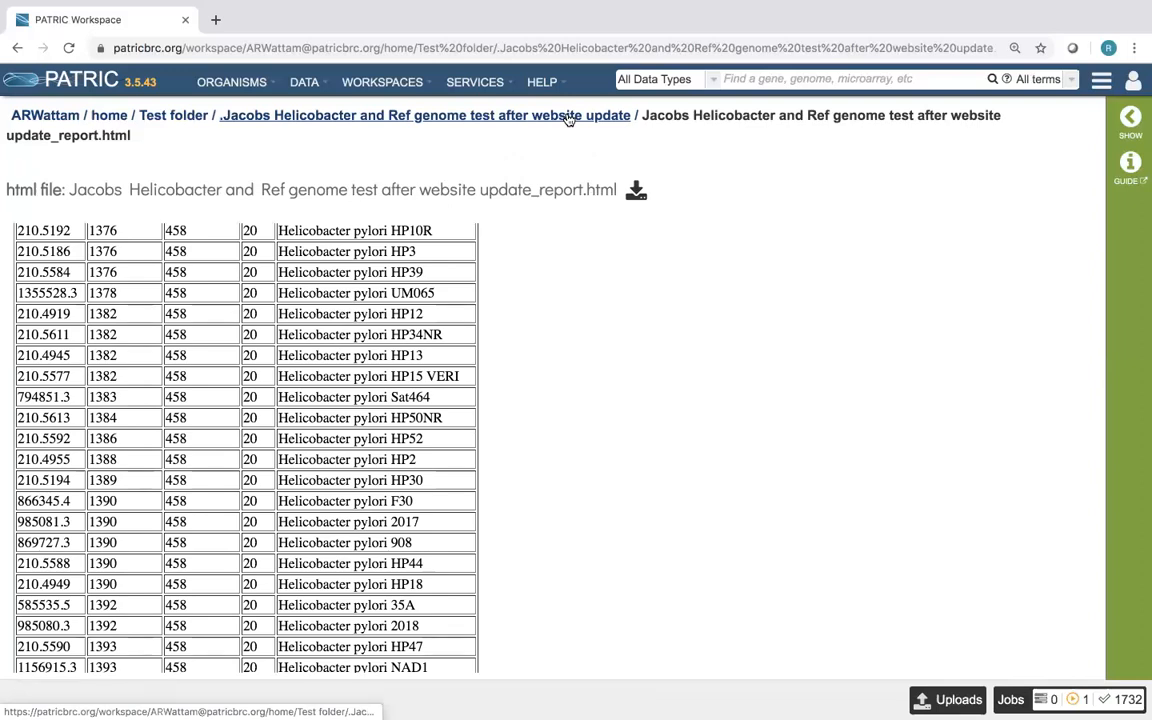
Return to the job's result folder and view the tree's PNG image file.
click(567, 116)
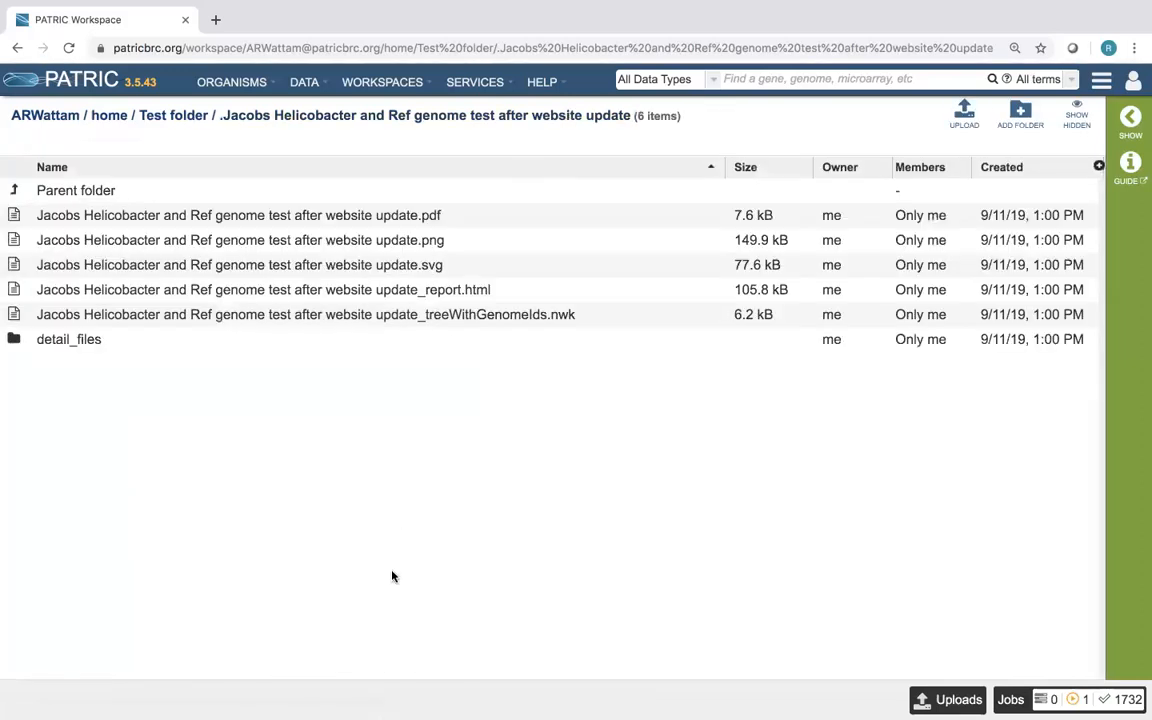
click(399, 216)
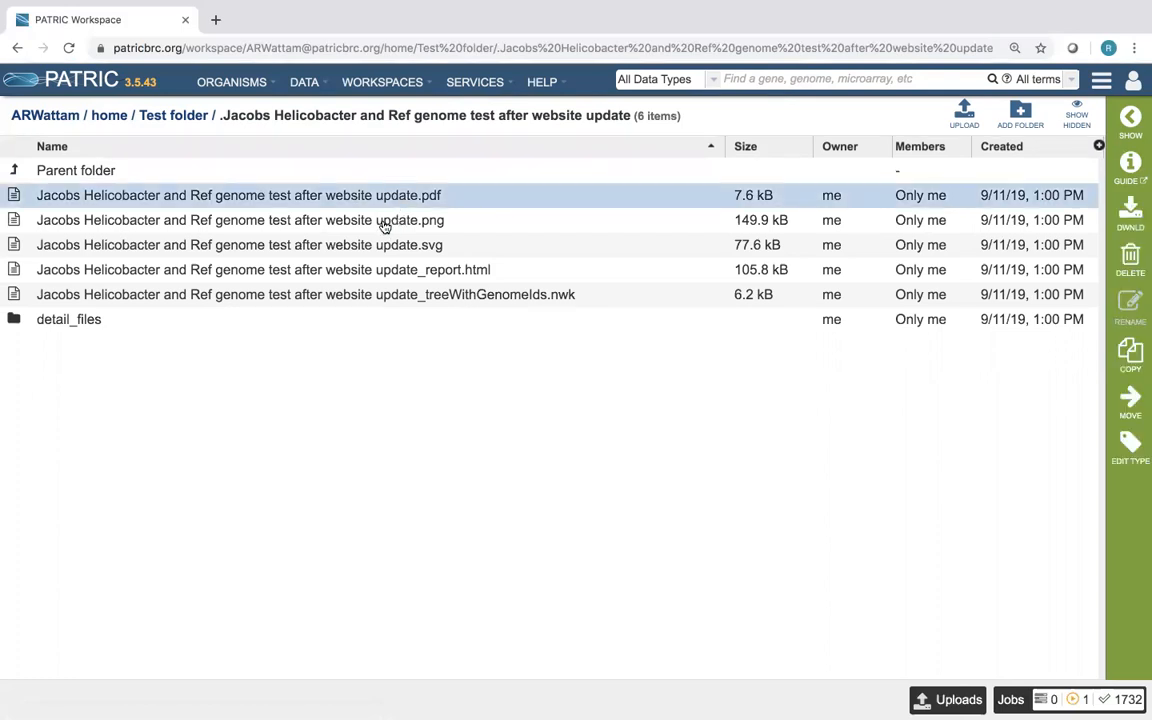
click(384, 224)
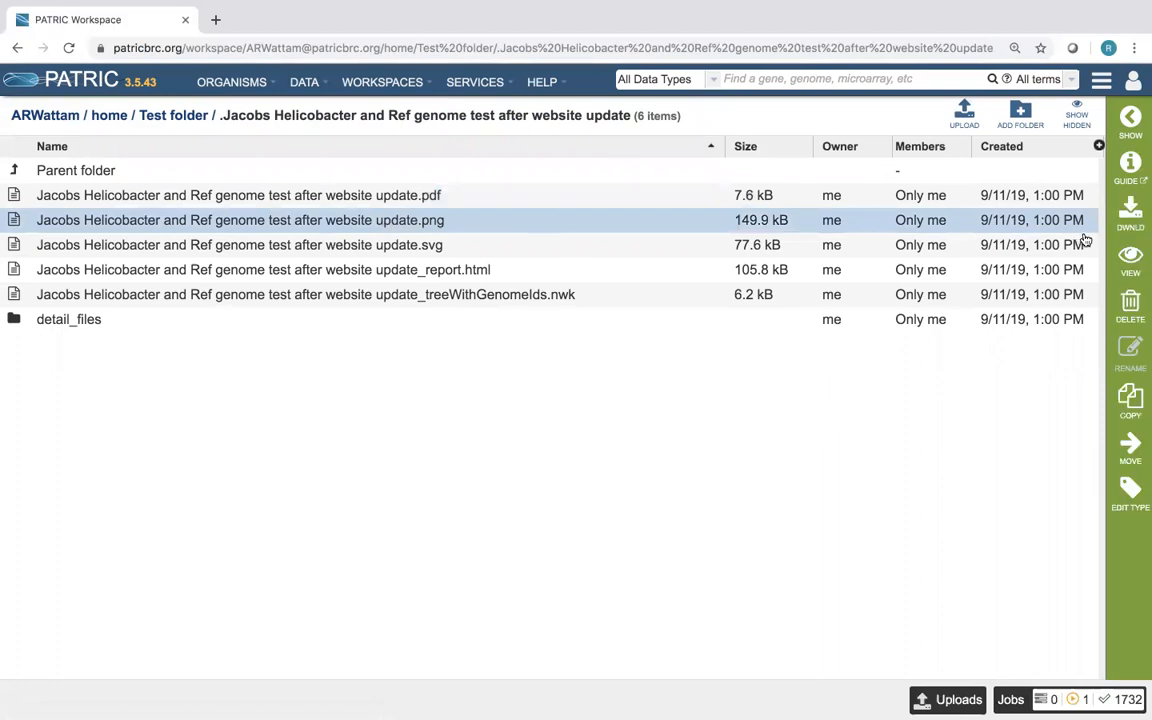
click(1130, 258)
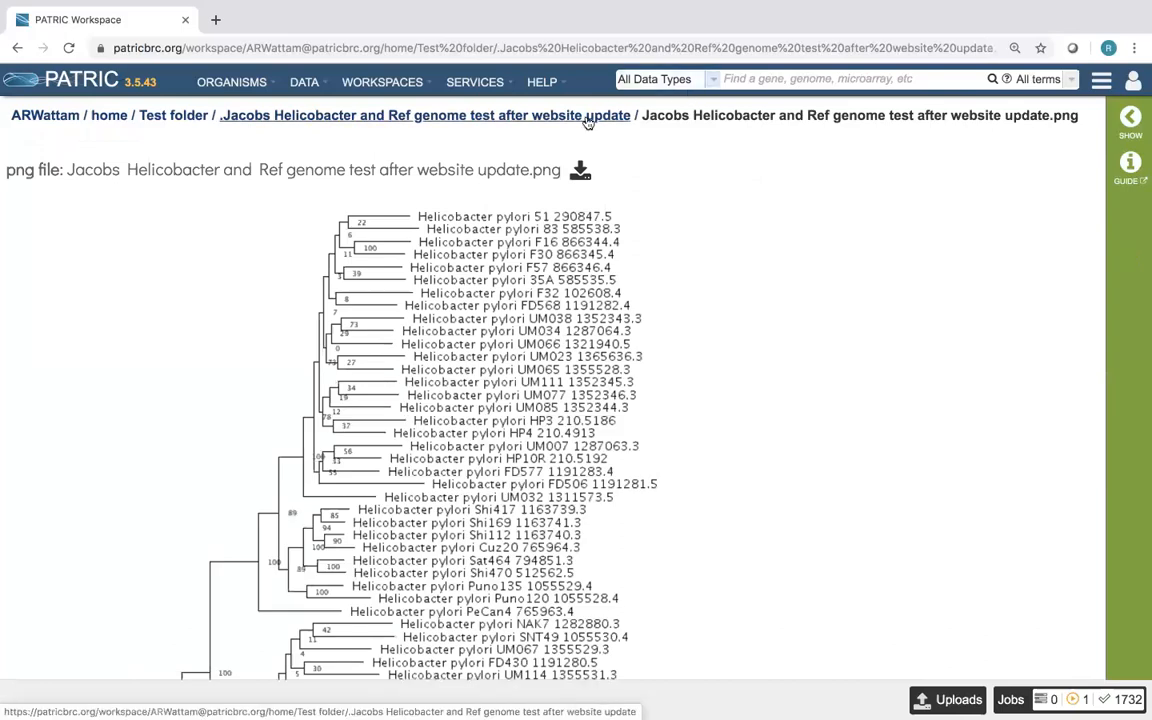
Return to the result folder and view the _treeWithGenomeIds.nwk file as an interactive phylogenetic tree.
click(500, 115)
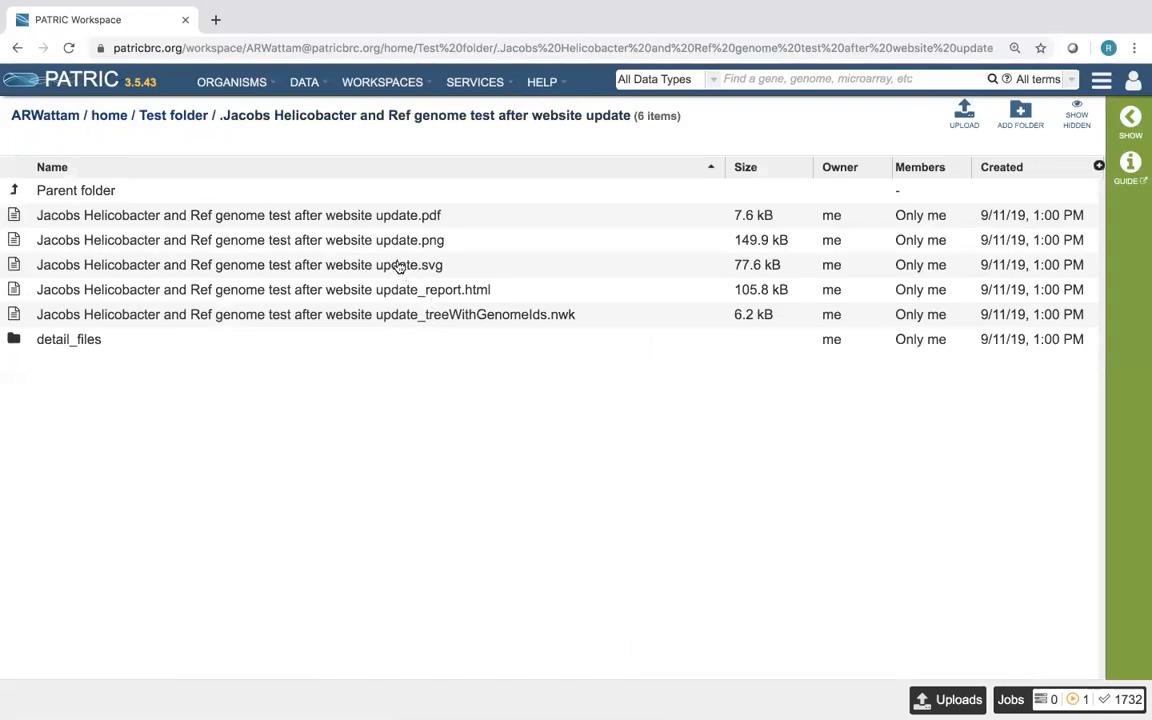
click(393, 316)
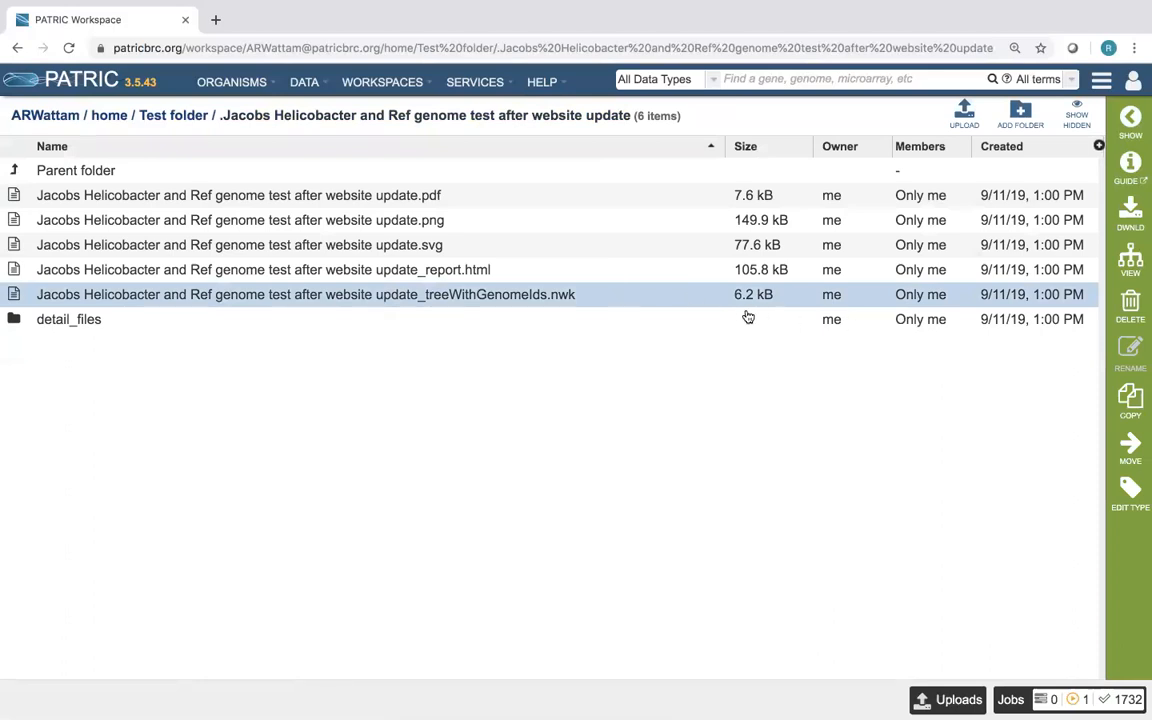
click(1133, 262)
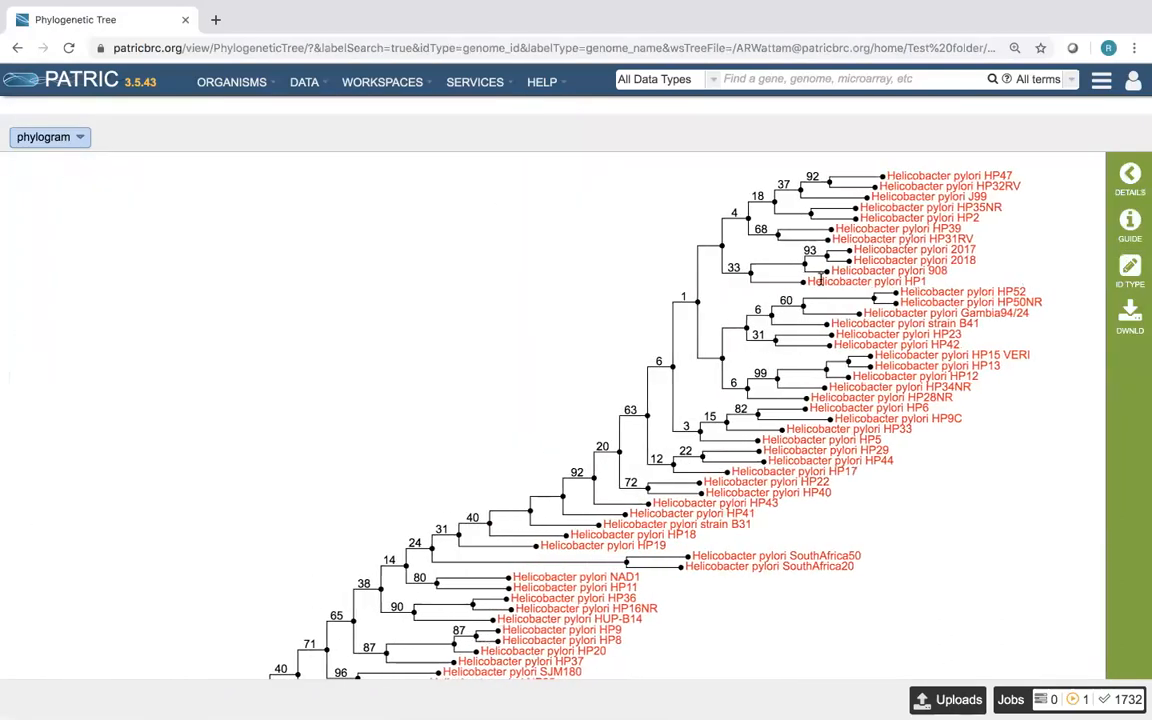
scroll(341, 354, down, 1)
scroll(341, 354, up, 1)
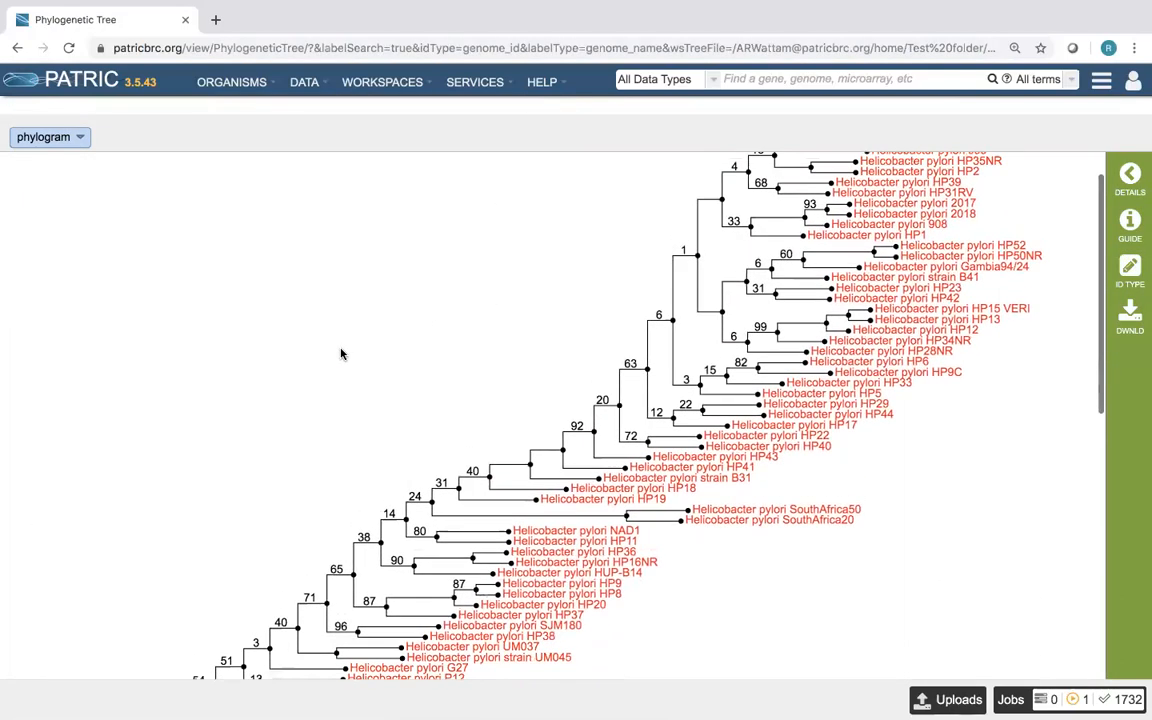
scroll(337, 354, up, 1)
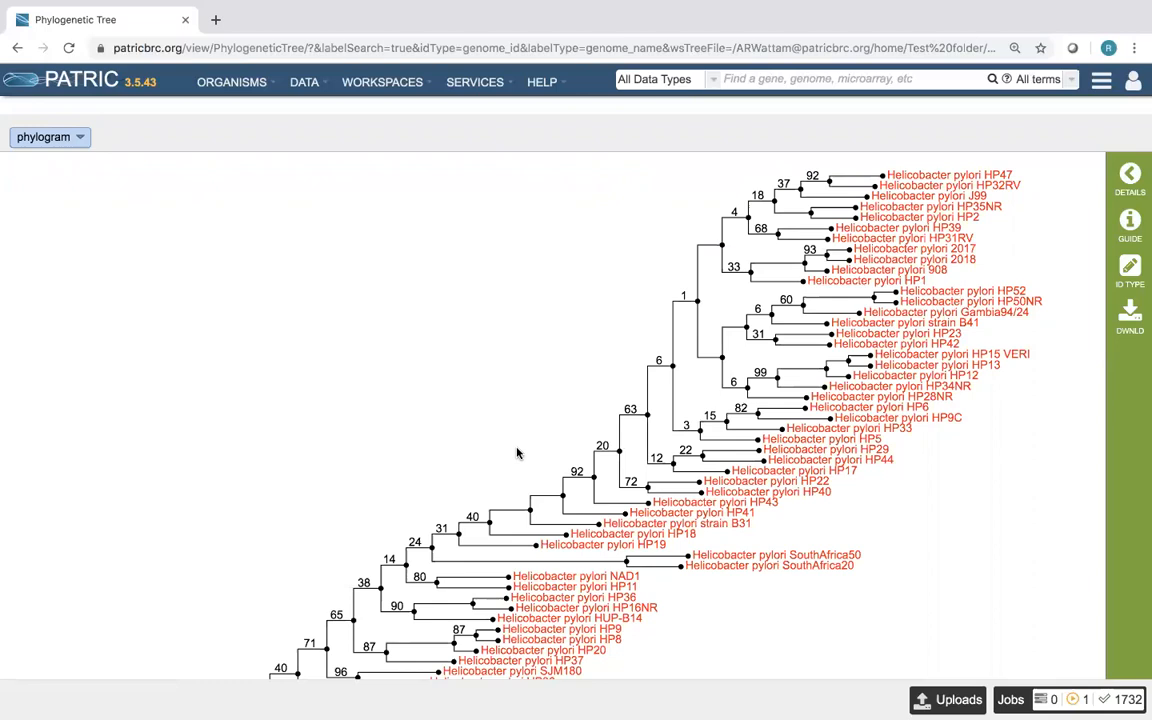
Select the clade of Helicobacter pylori genomes running from HP47 down to HP41 in the phylogram.
click(563, 499)
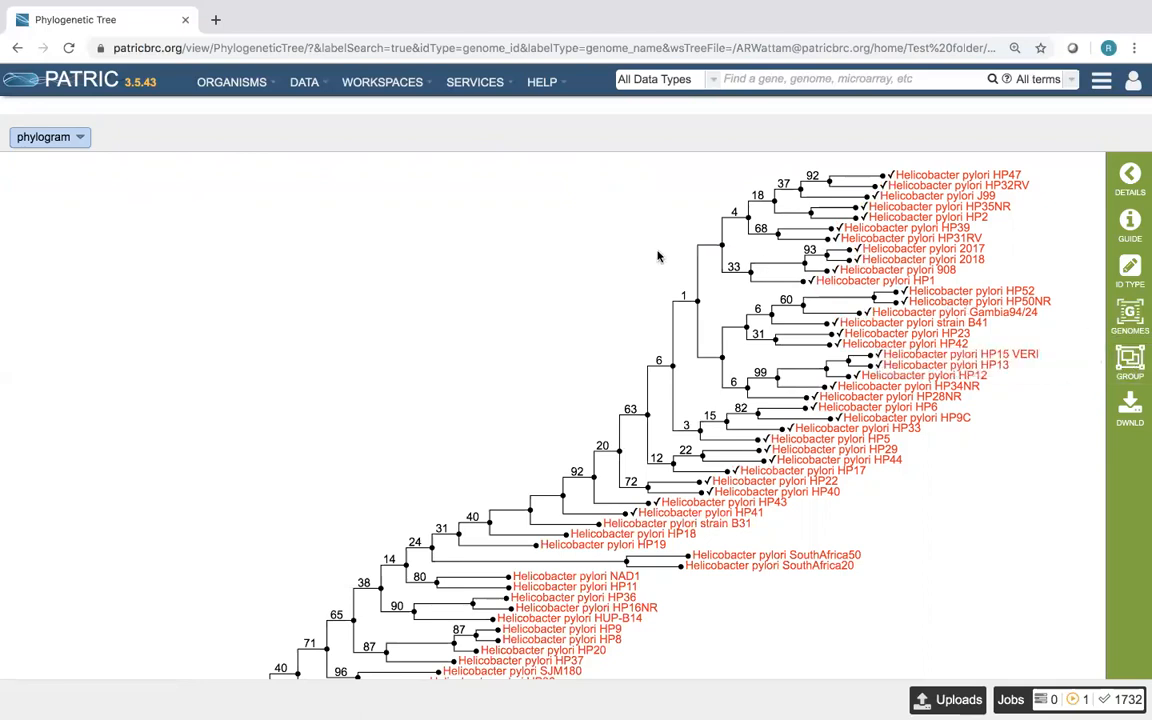
scroll(361, 263, up, 1)
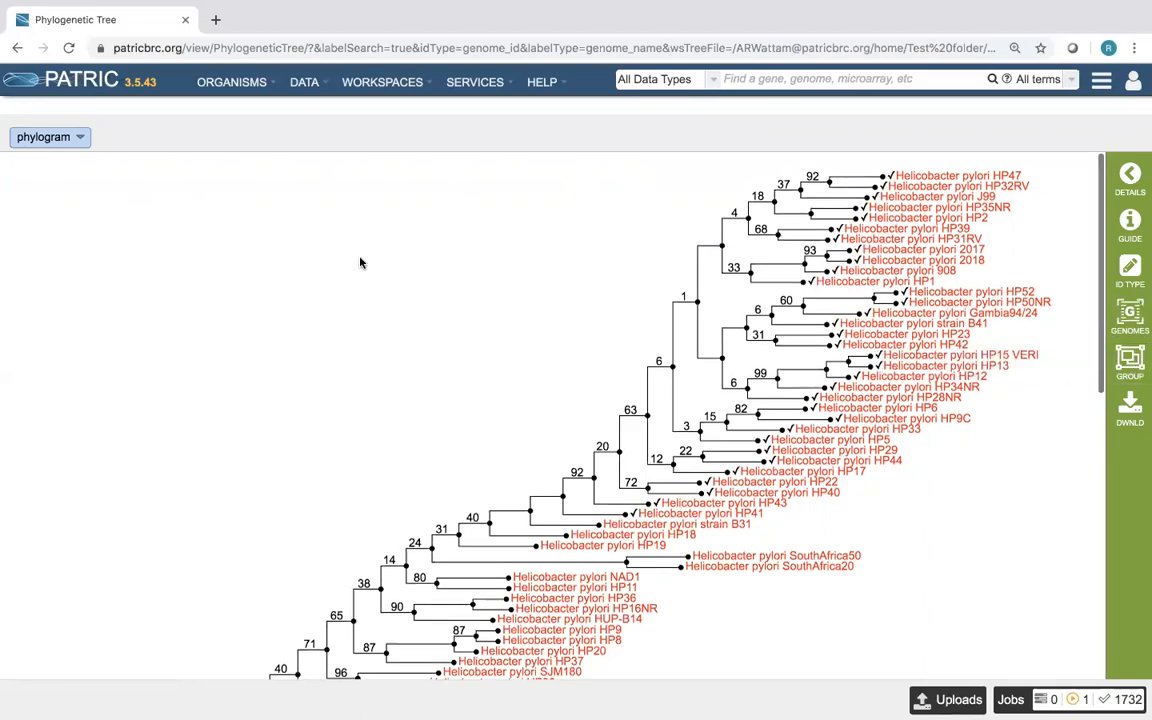
Return to the job's result folder and open its detail_files folder, hiding the details pane to show the full file names.
click(16, 48)
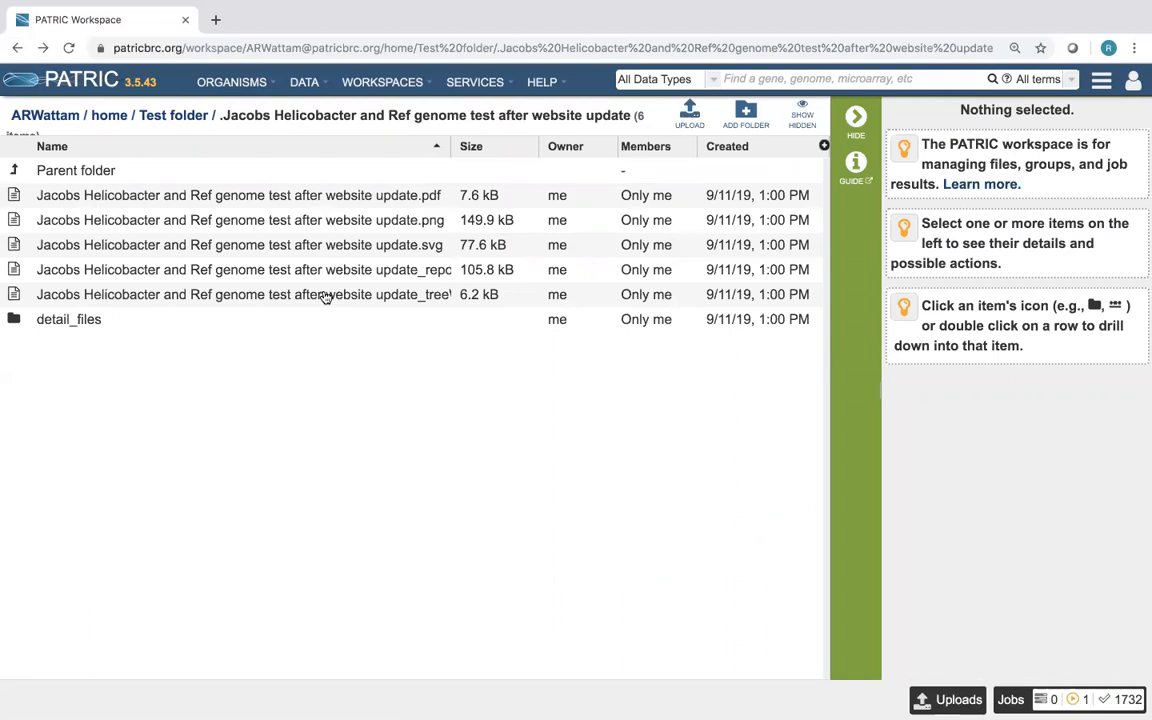
click(325, 296)
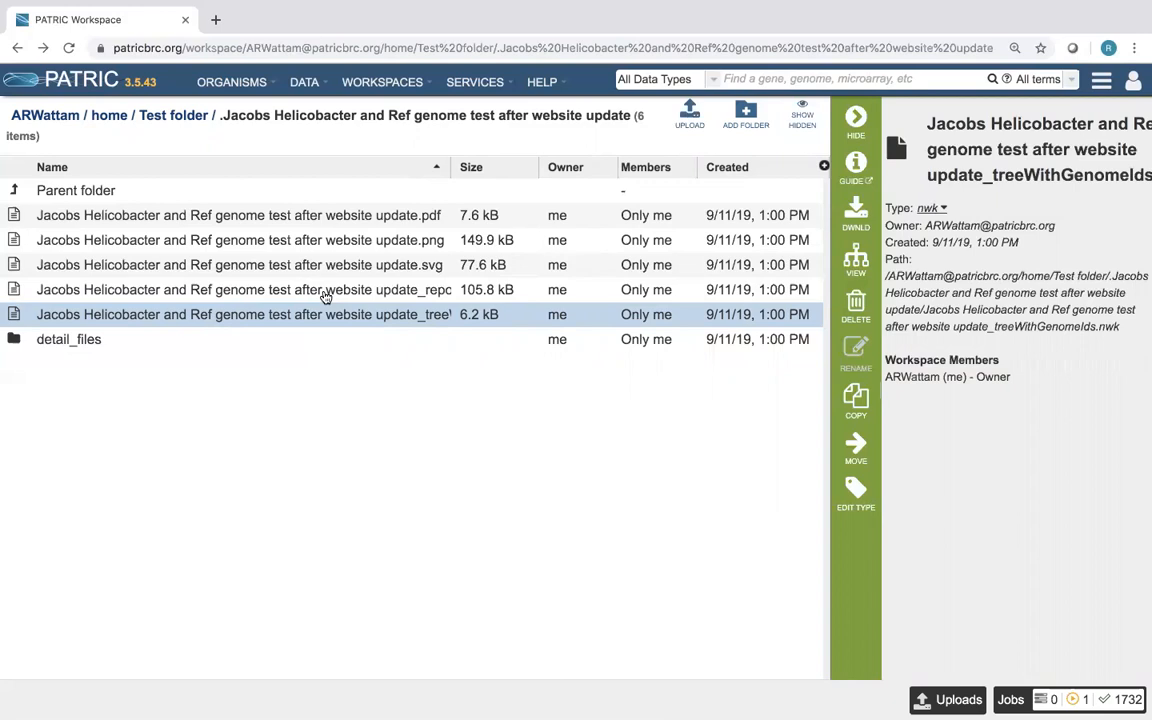
click(15, 340)
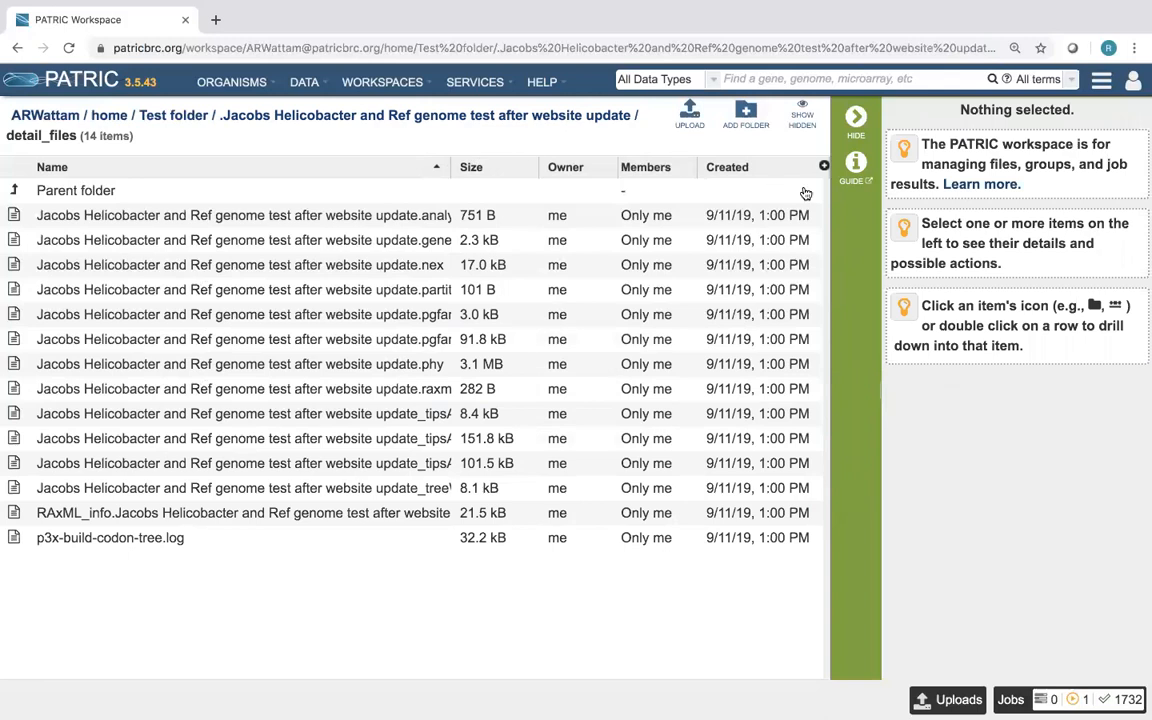
click(857, 117)
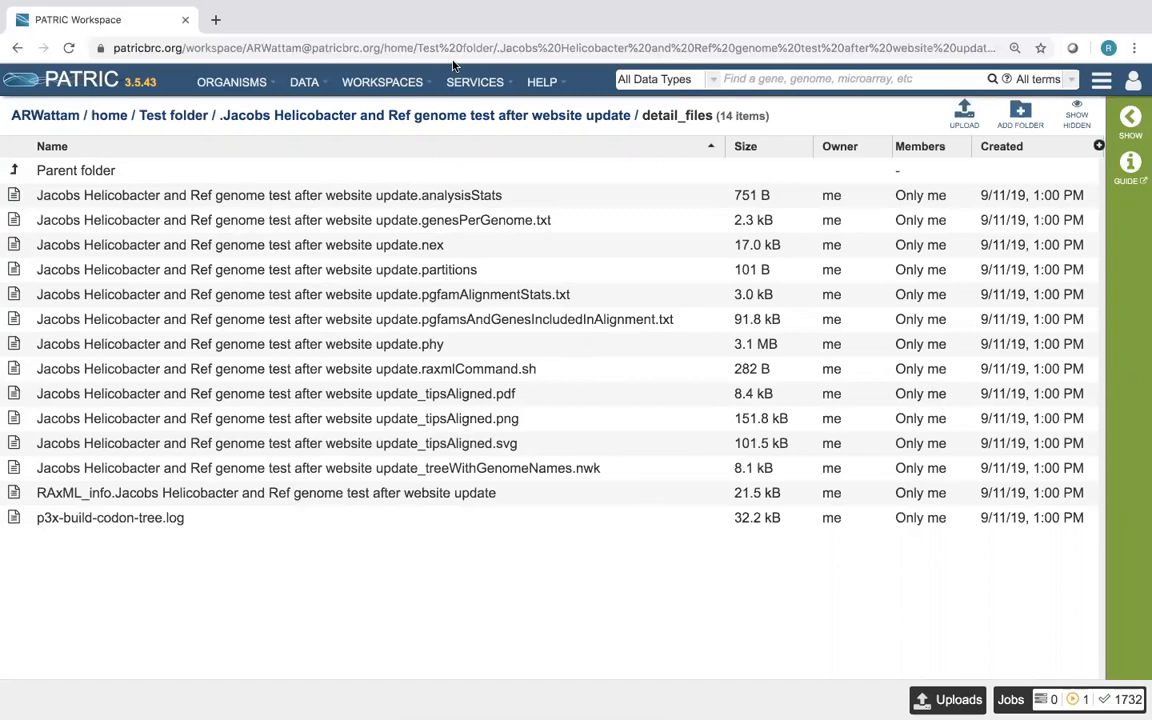
Open the "Building Phylogenetic Trees - Codon Trees" tutorial from the Genomics section of the PATRIC documentation.
click(541, 84)
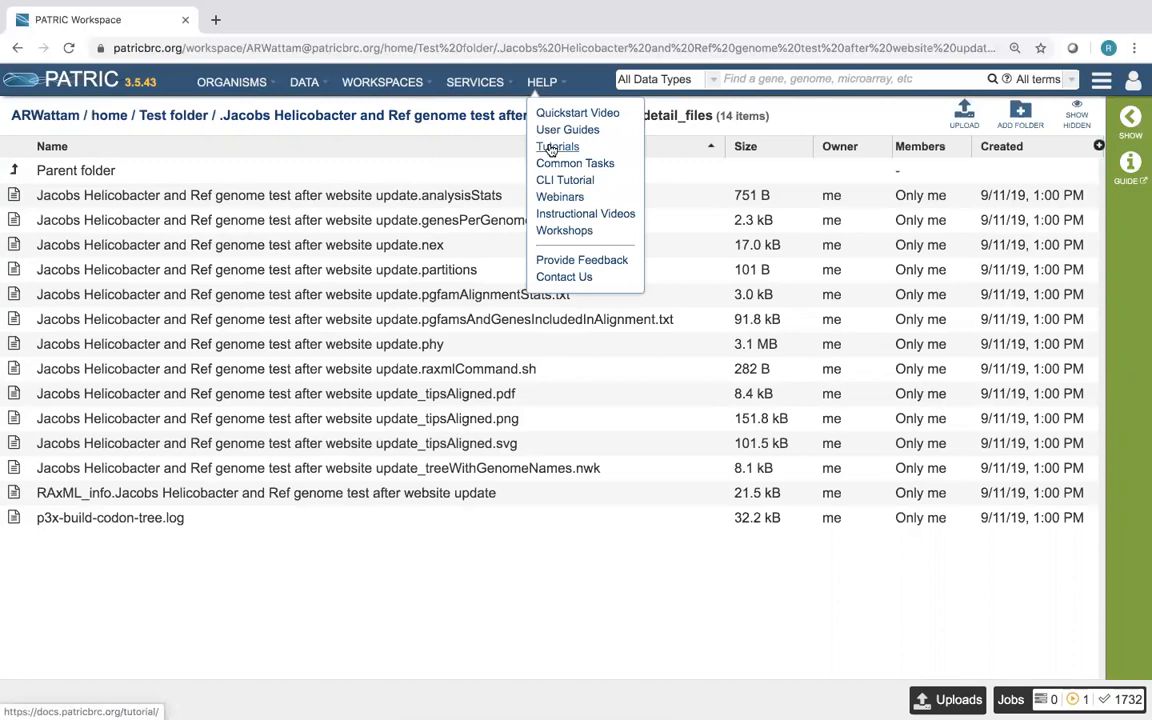
click(550, 149)
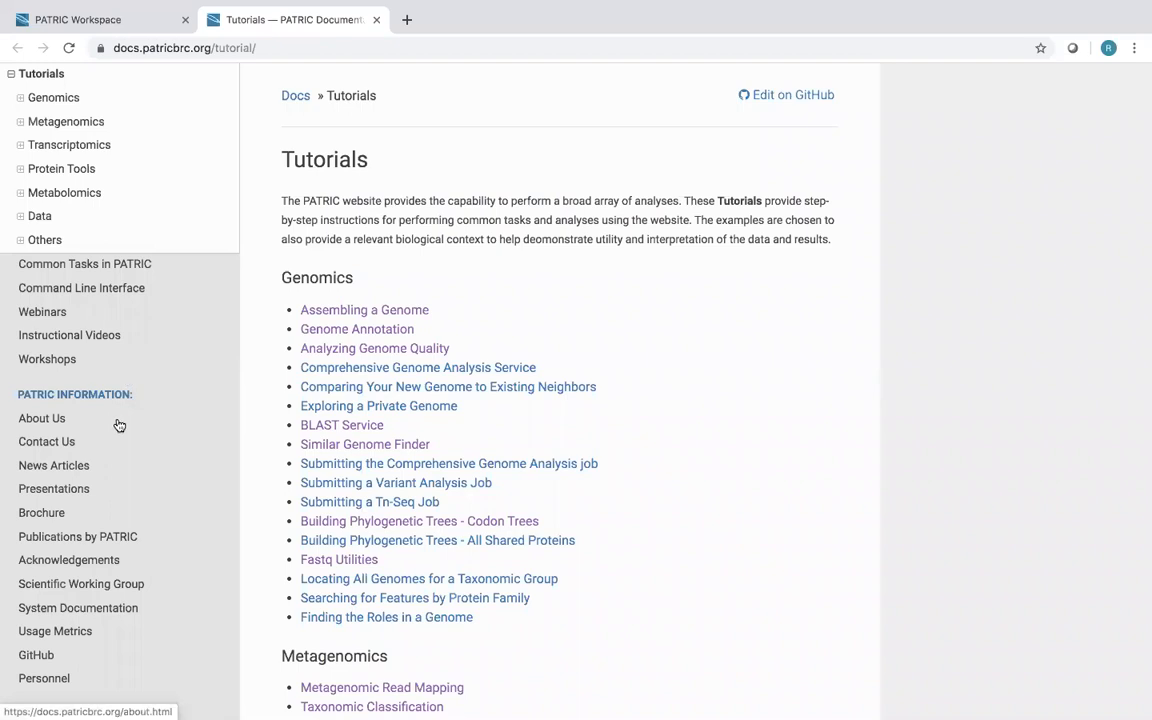
scroll(119, 426, up, 1)
scroll(119, 426, up, 3)
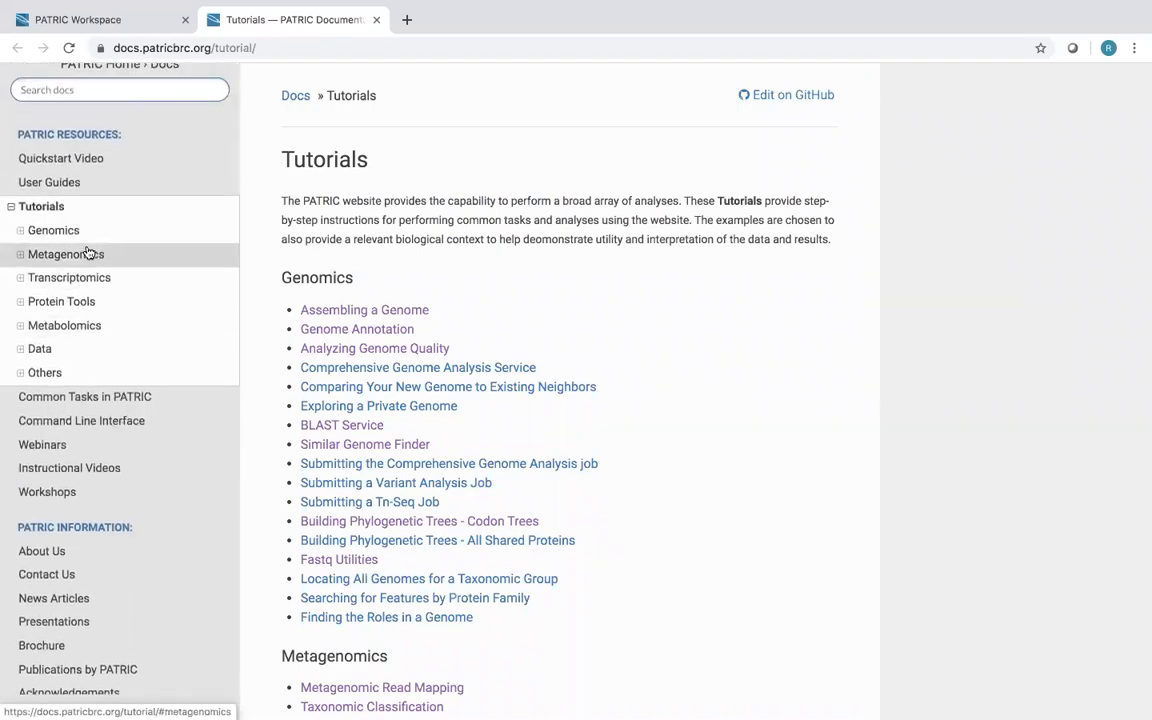
click(21, 232)
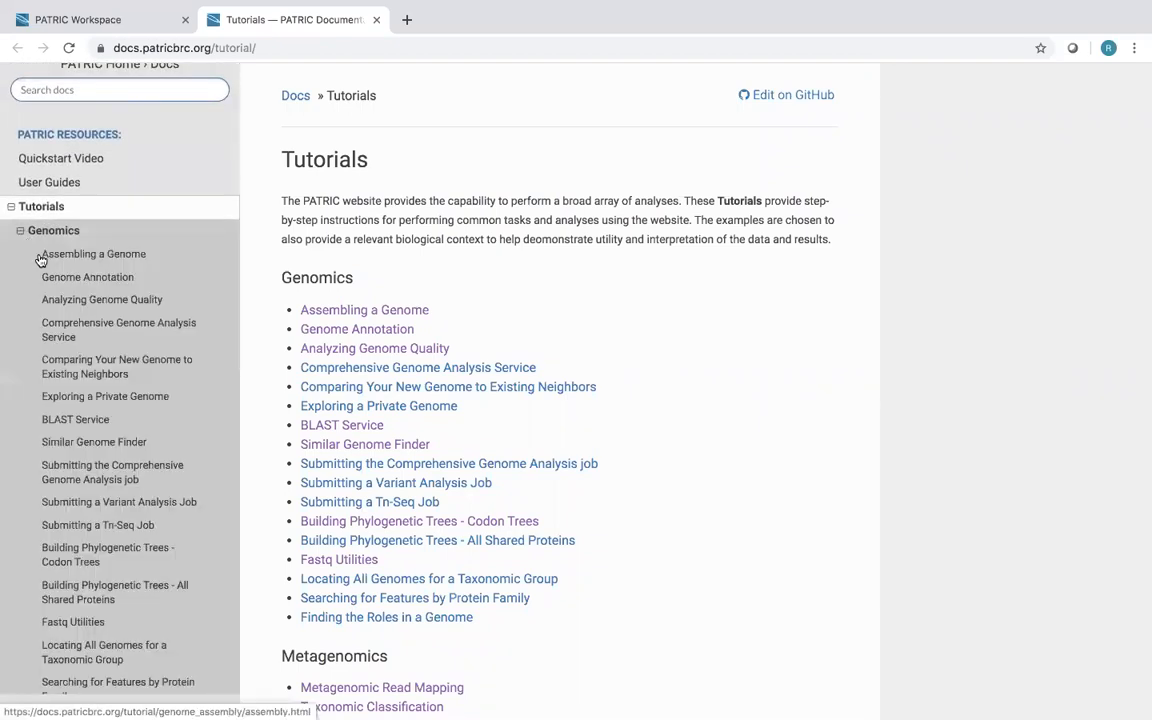
scroll(100, 326, down, 2)
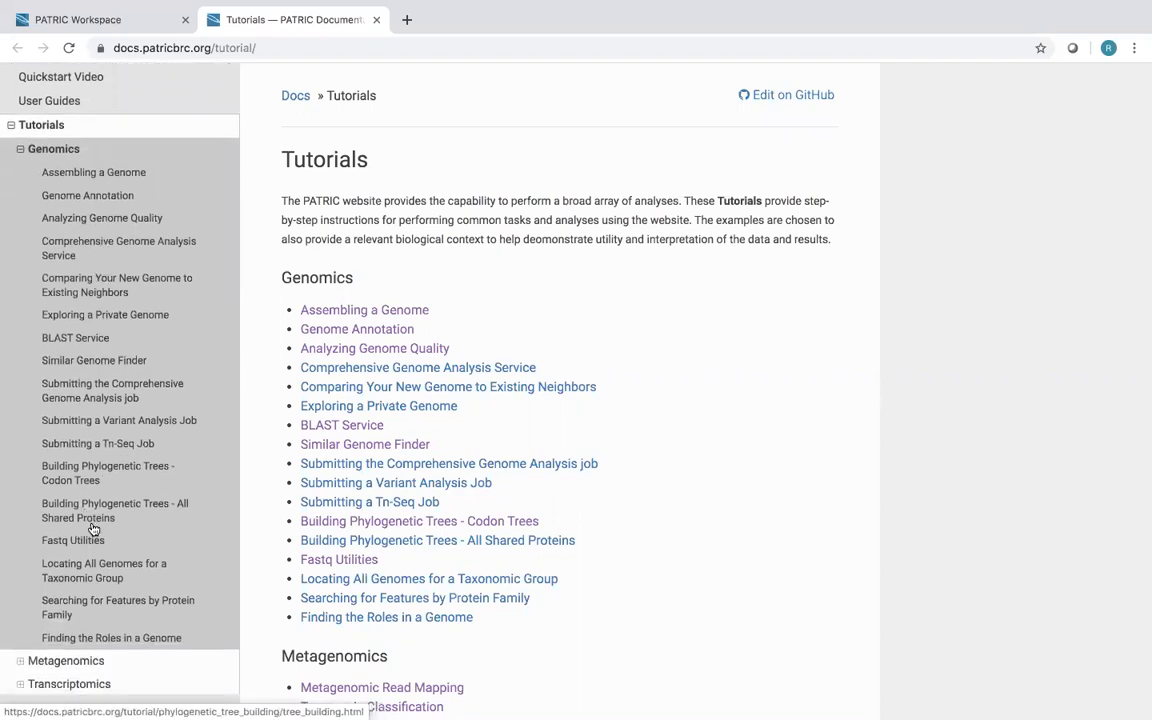
click(84, 470)
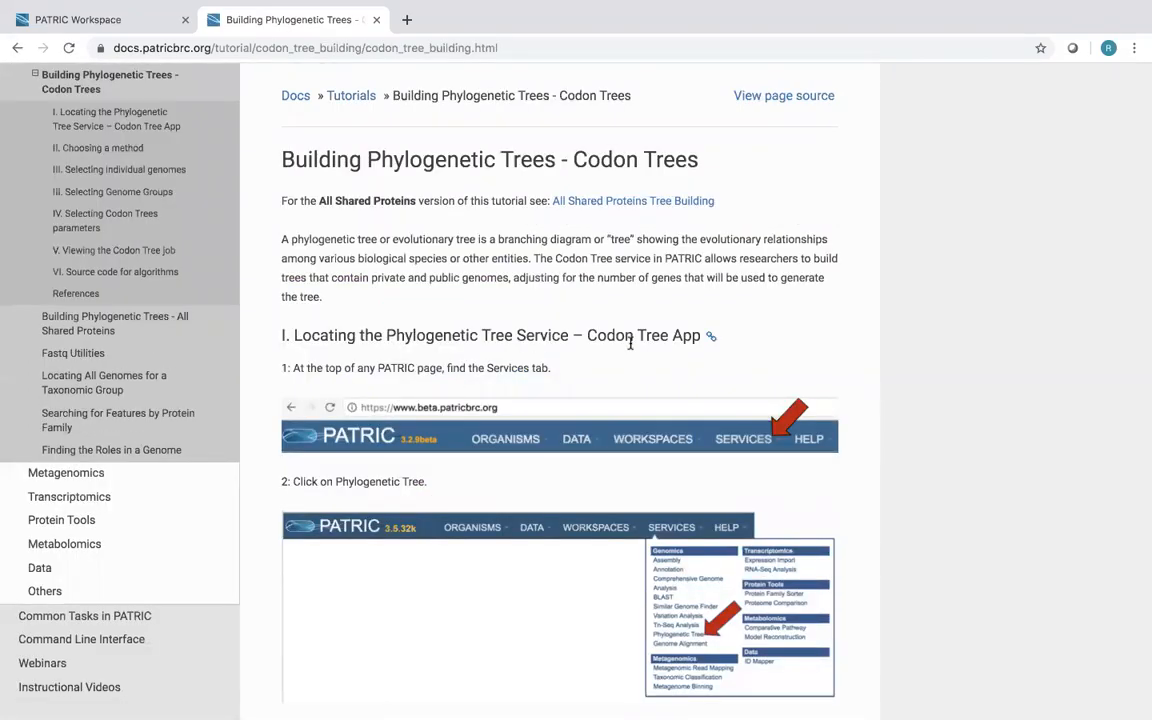
Read the tutorial's "Choosing a method" section and highlight the pipeline description from "Both the protein (amino acid)" through "of RaxML.".
scroll(635, 300, down, 3)
scroll(630, 348, down, 6)
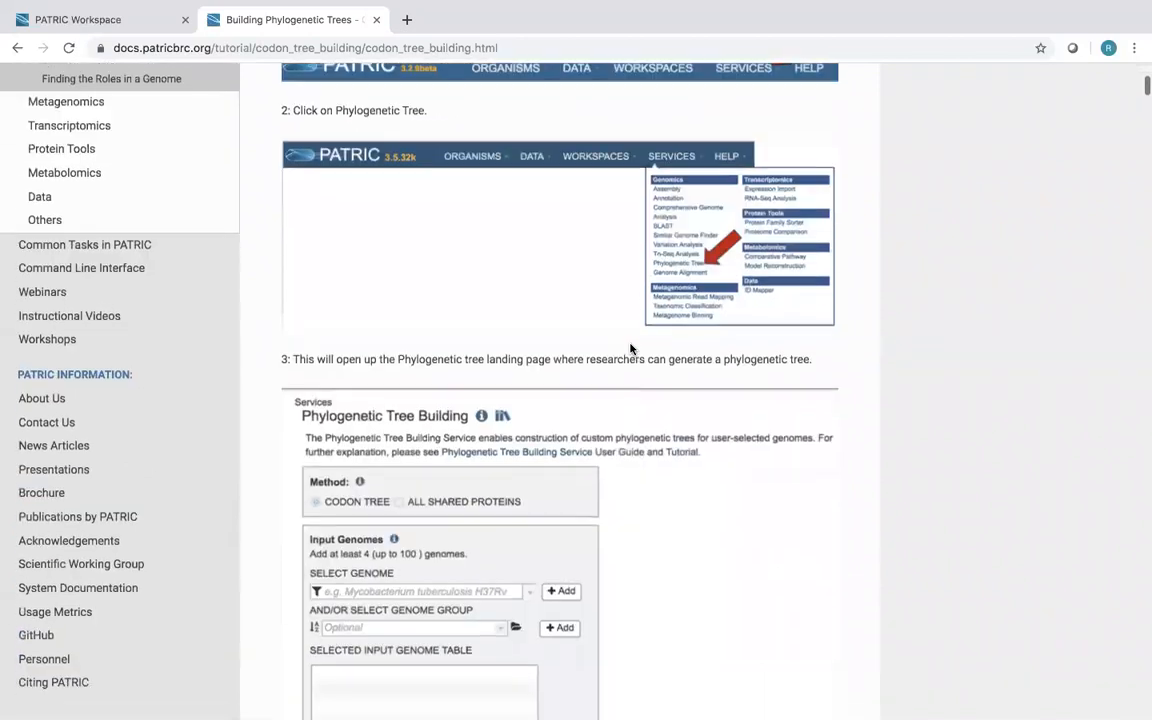
scroll(630, 348, down, 5)
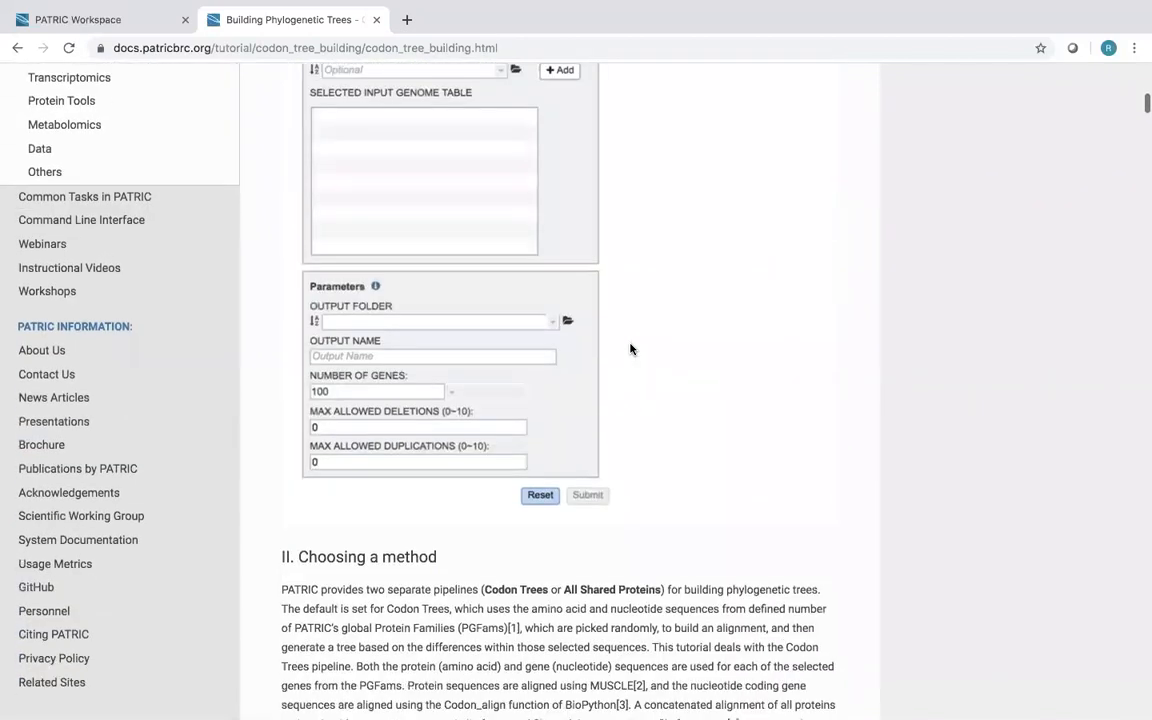
scroll(630, 343, down, 1)
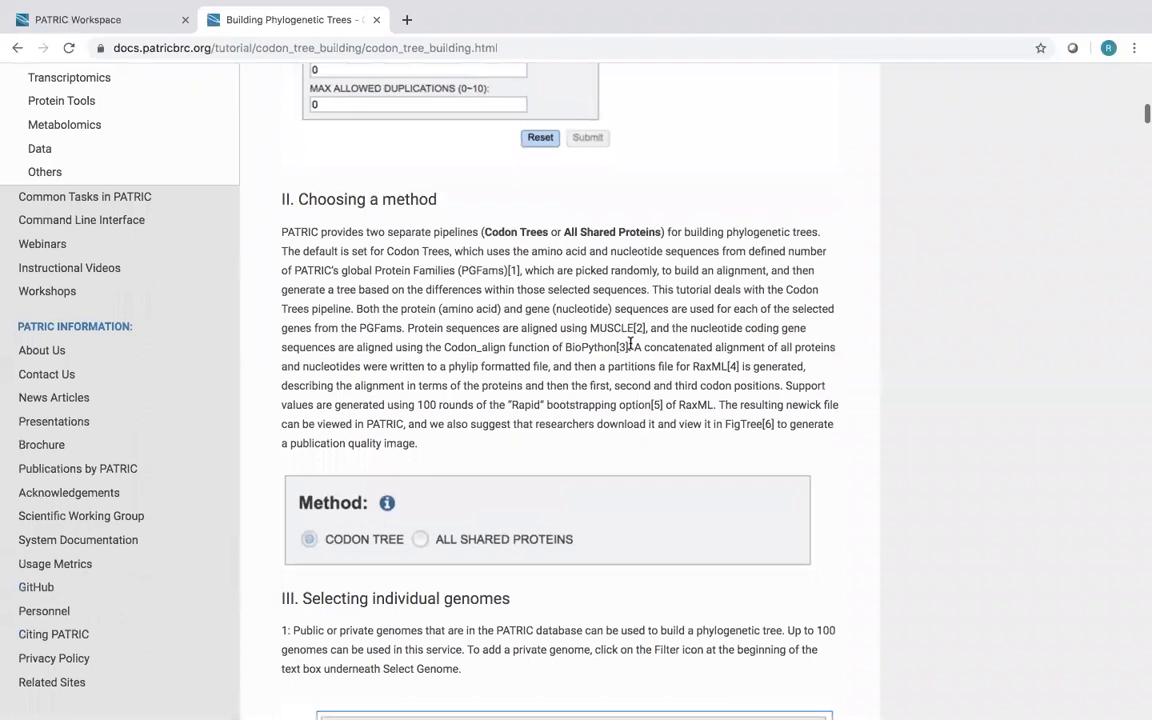
scroll(630, 343, down, 1)
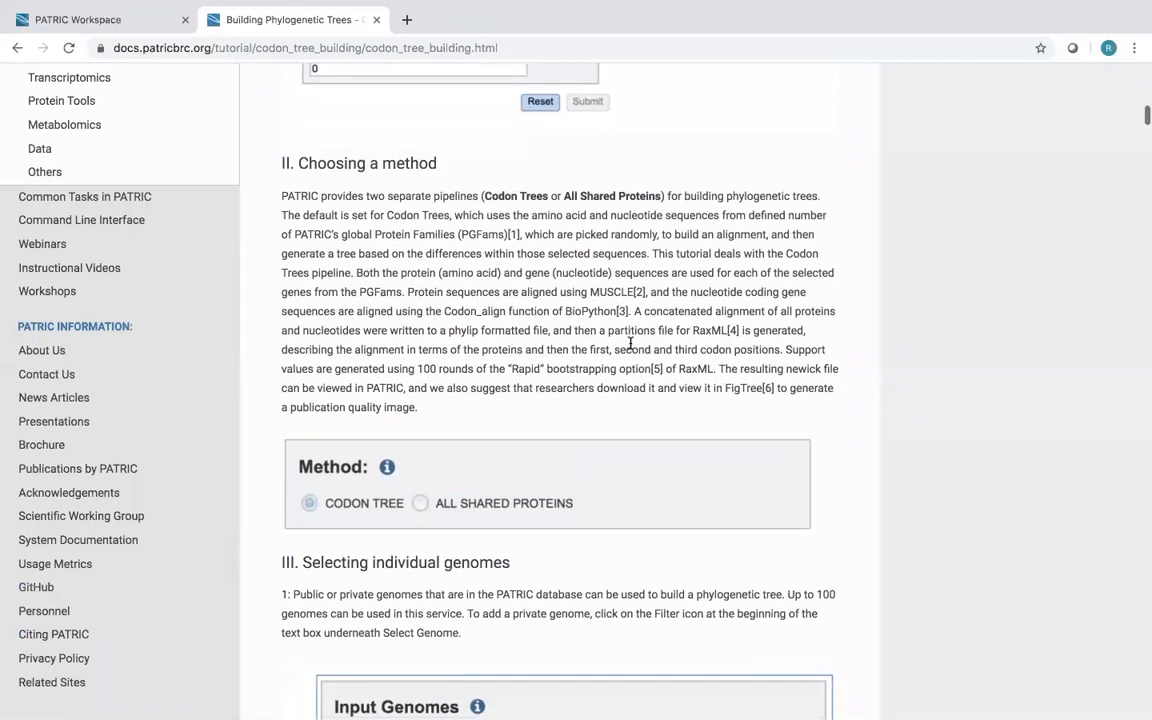
scroll(630, 343, down, 1)
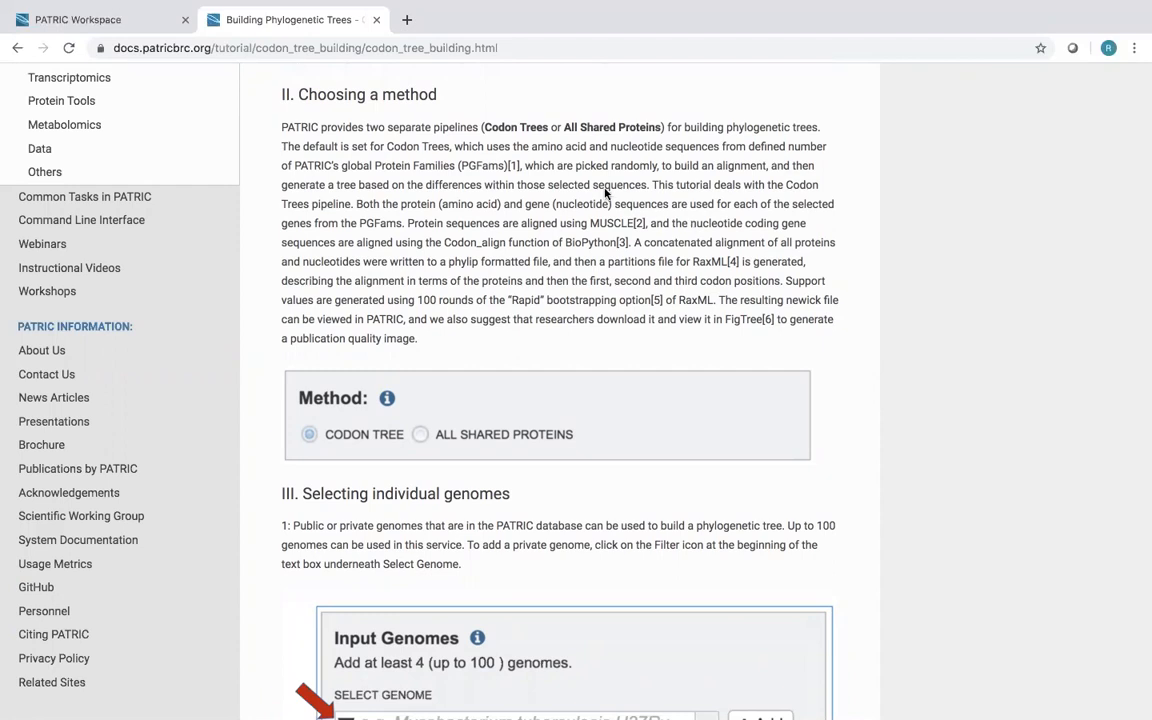
drag(355, 203, 720, 300)
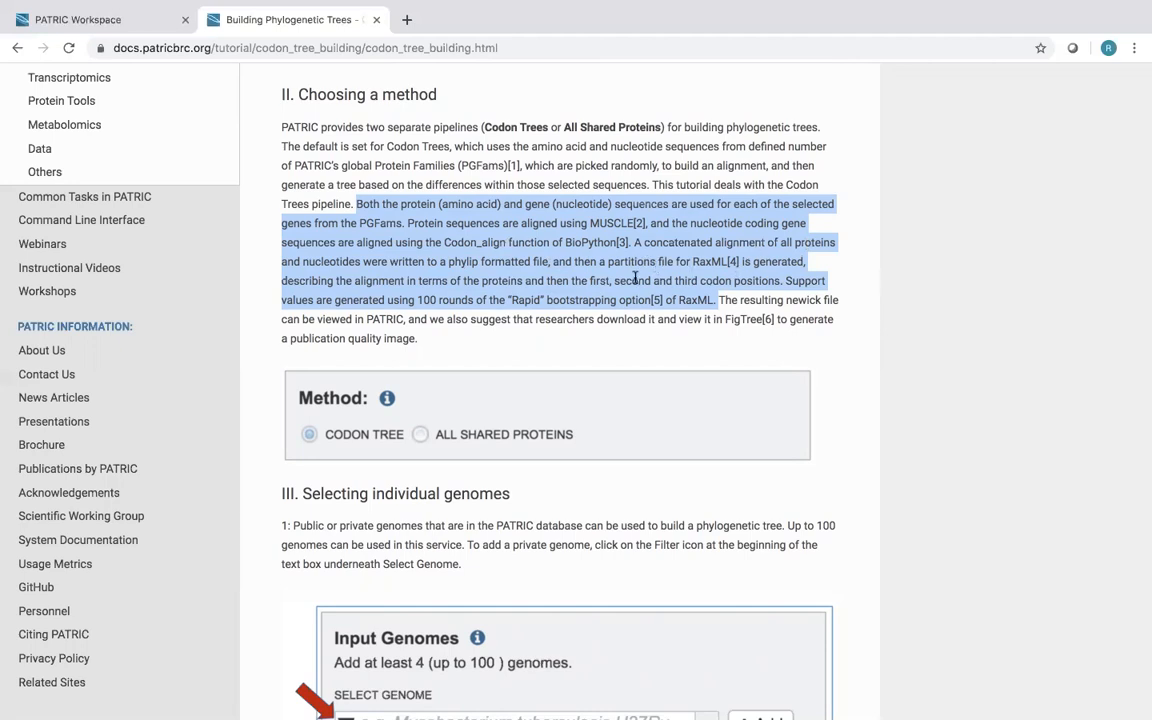
Skim the rest of the tutorial, from selecting genomes through viewing the Codon Tree job, down to the algorithm source code and References.
scroll(634, 279, down, 20)
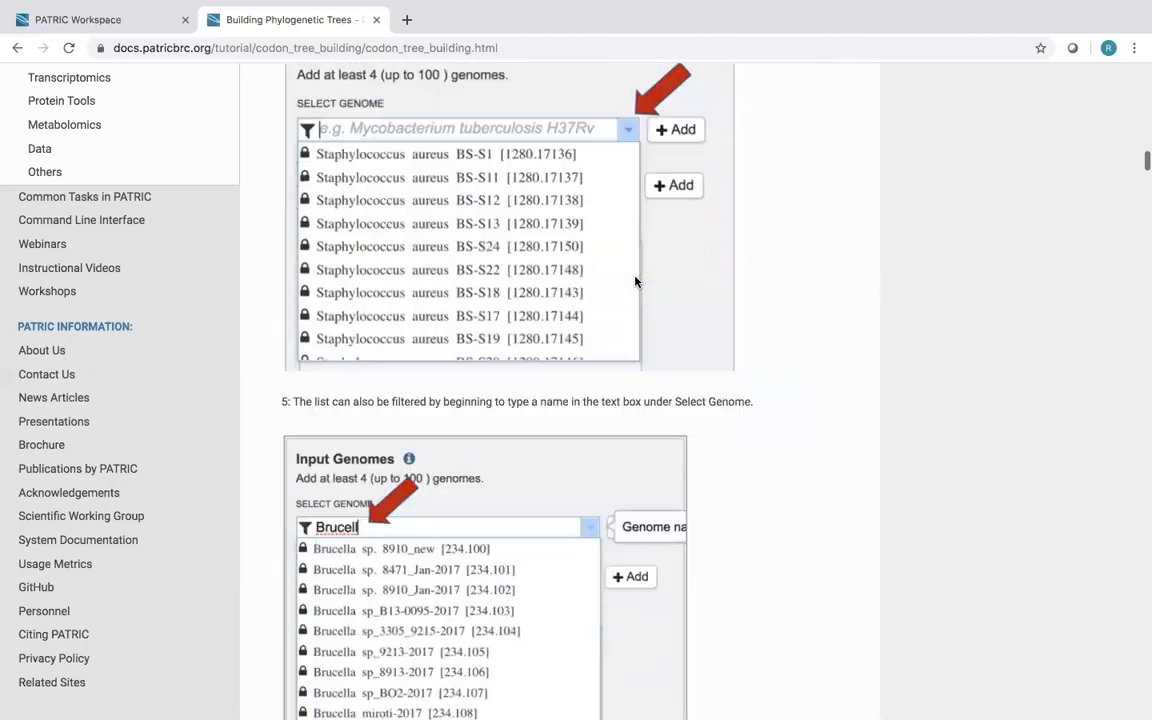
scroll(634, 281, down, 20)
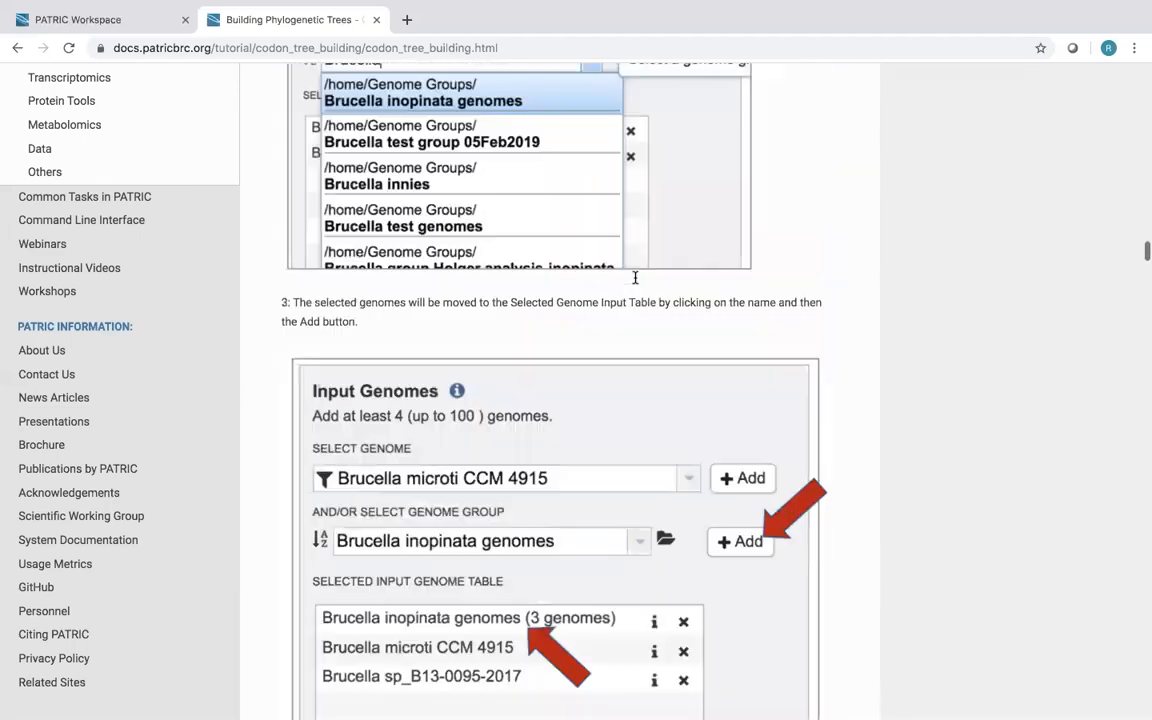
scroll(635, 281, down, 20)
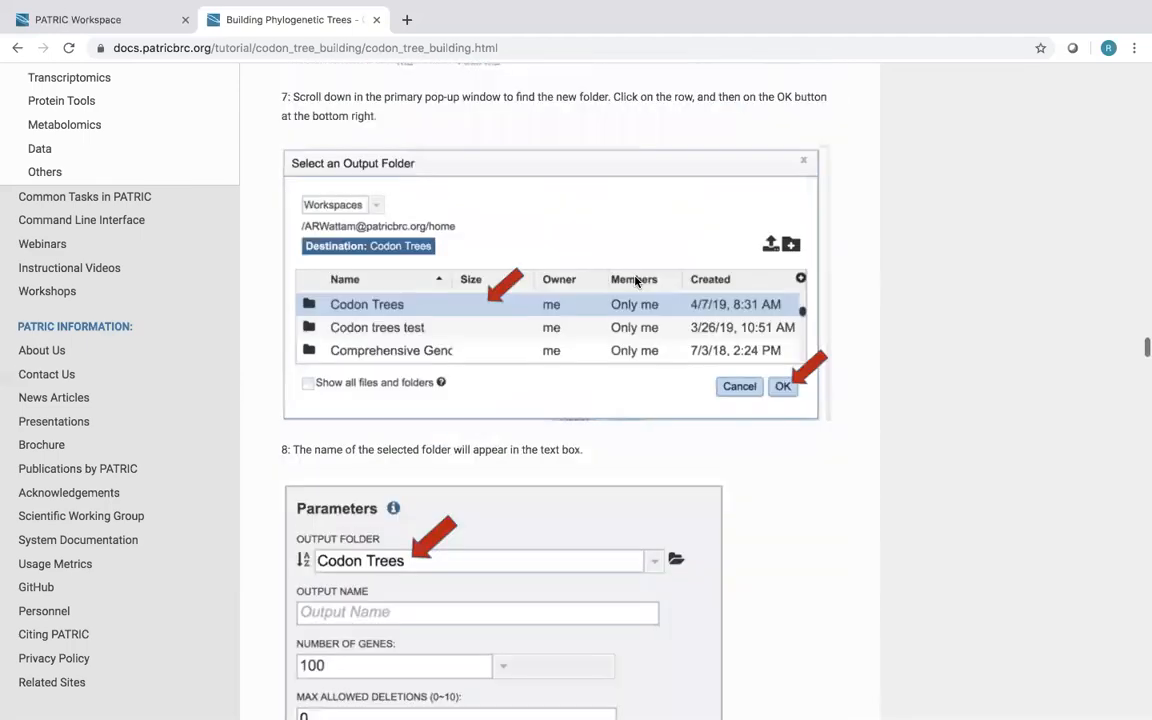
scroll(635, 281, down, 20)
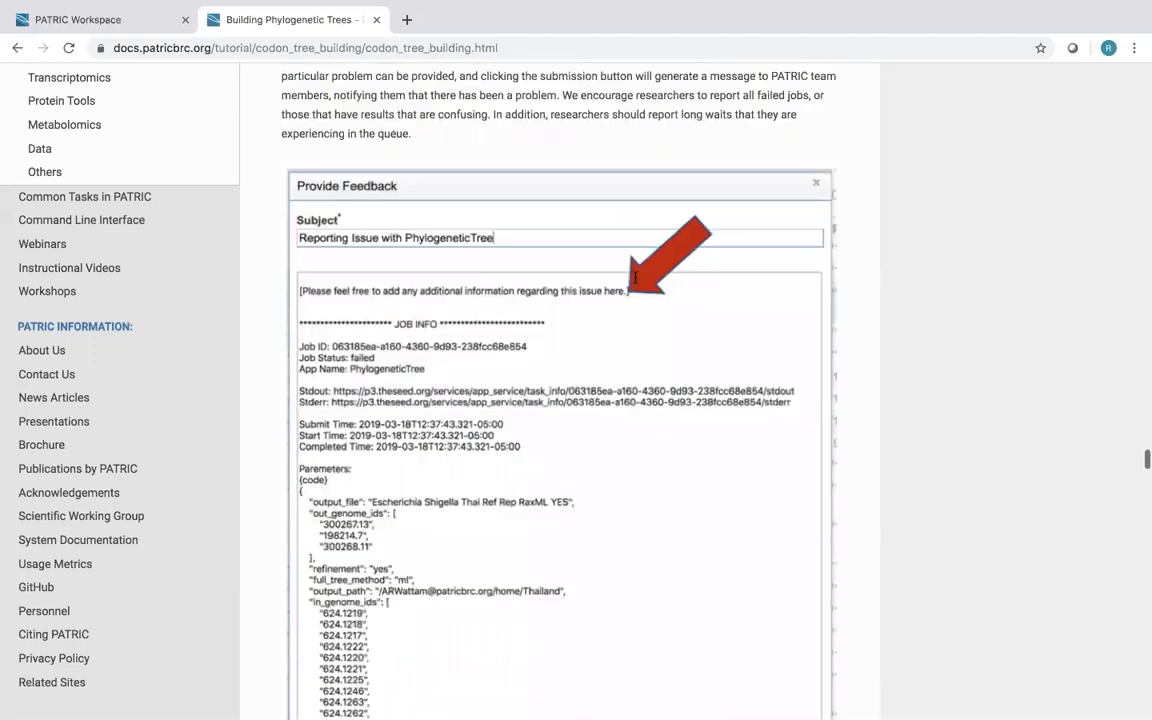
scroll(635, 281, down, 20)
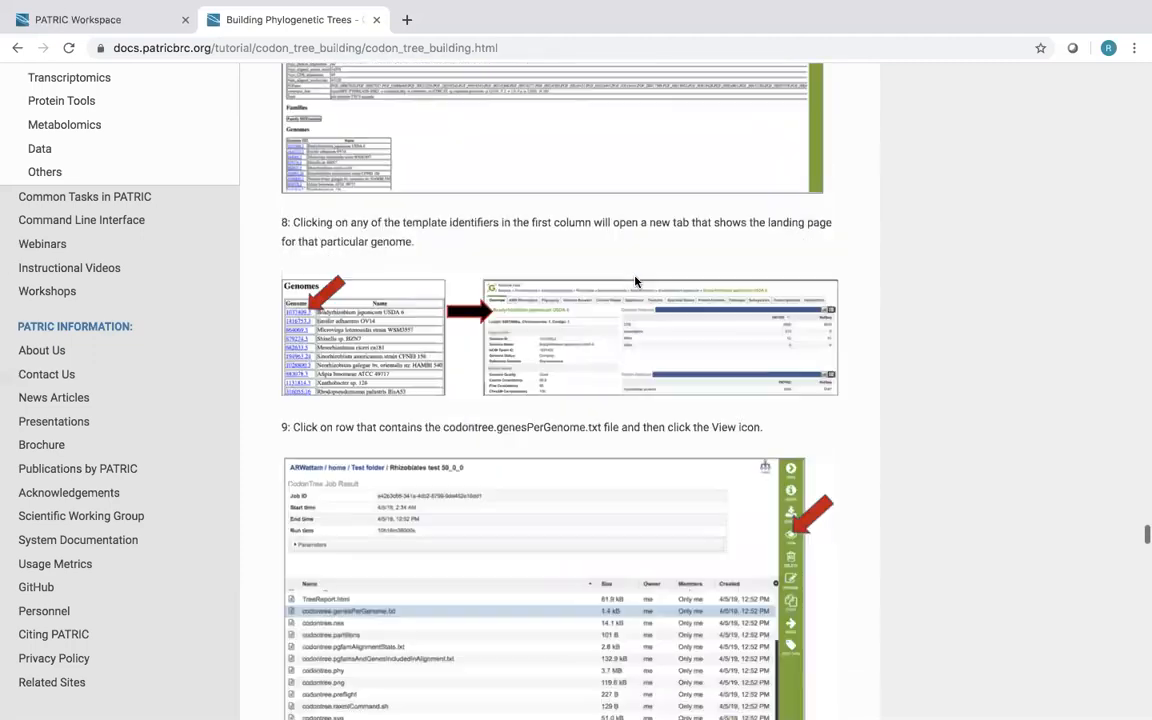
scroll(635, 281, down, 20)
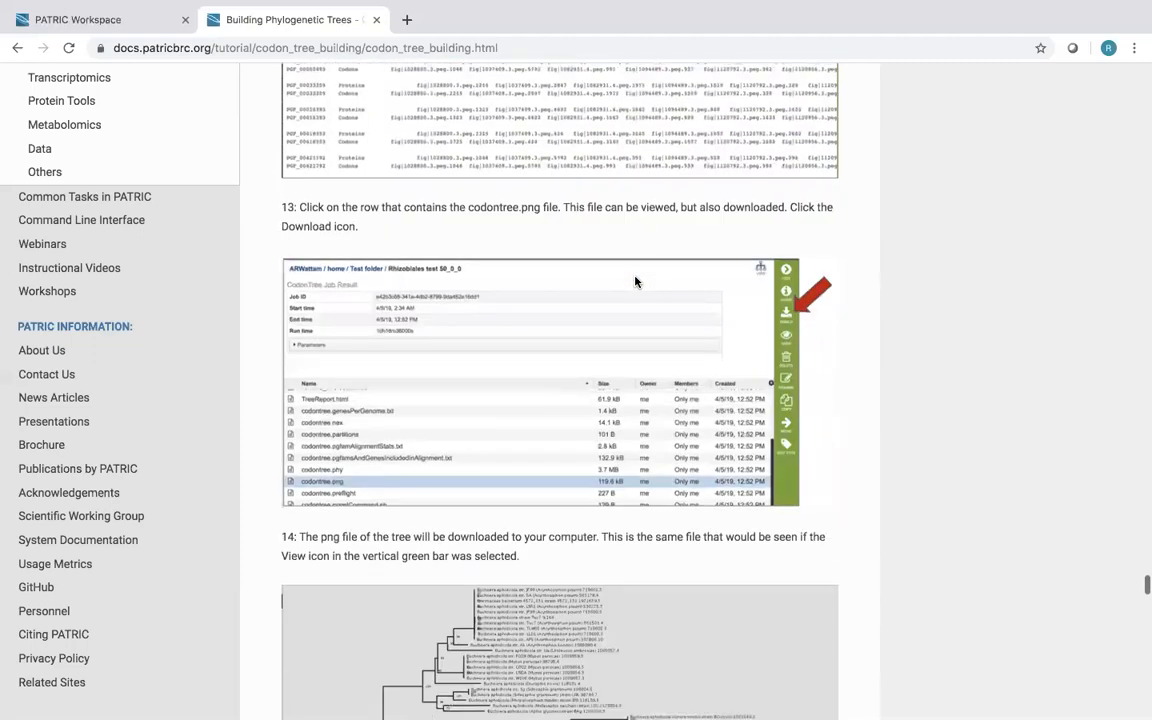
scroll(635, 281, down, 20)
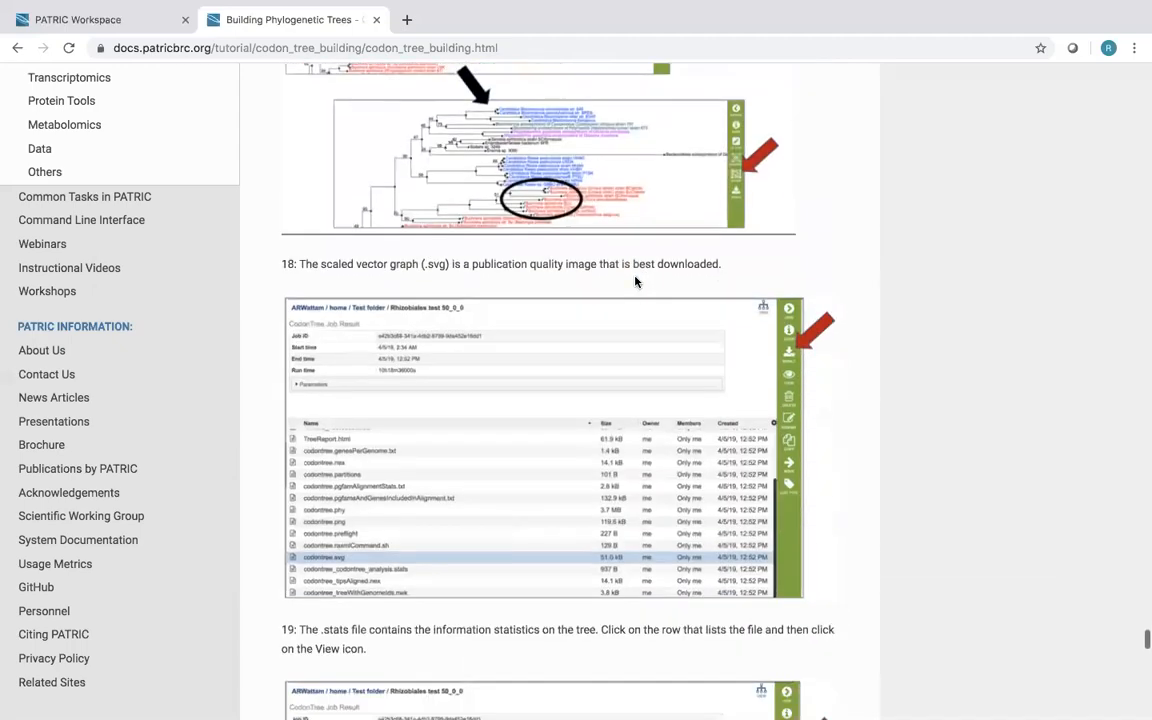
scroll(635, 281, down, 20)
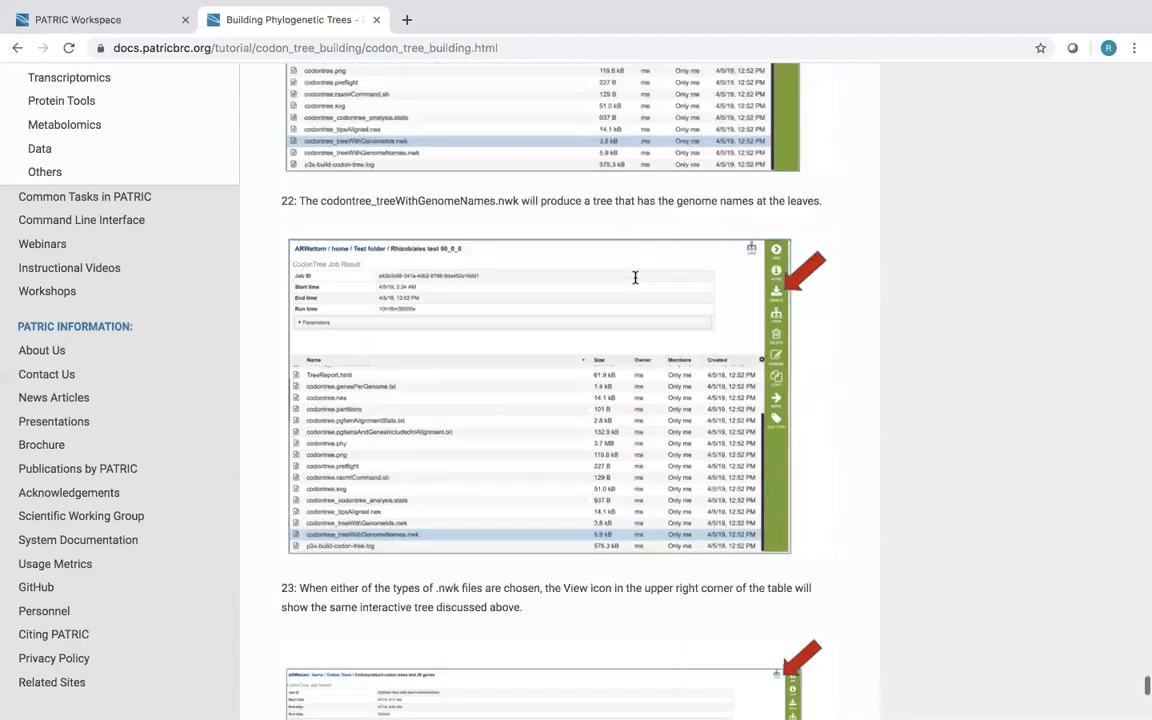
scroll(635, 281, down, 10)
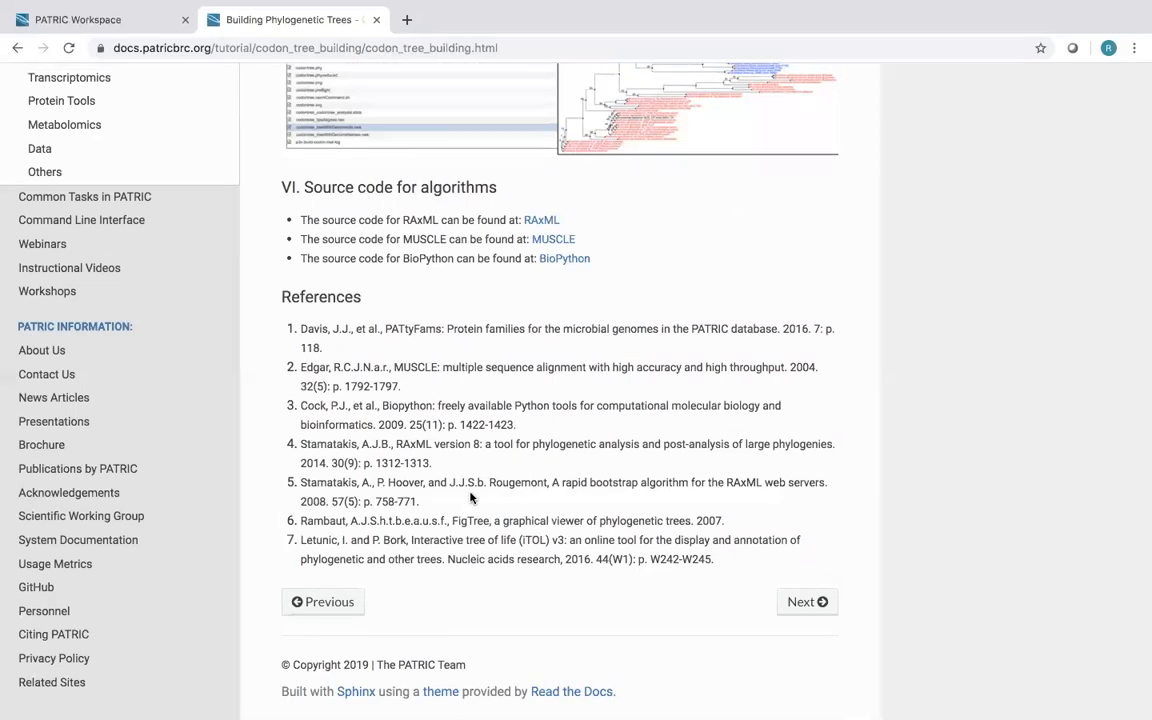